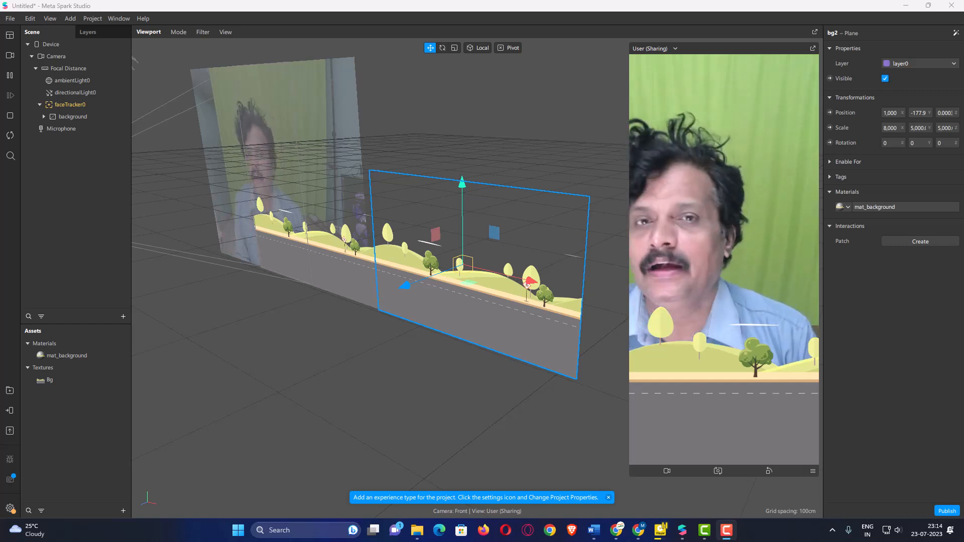
# Step: Save the project as blinking_race_ver02 in the 03_blinking_race folder inside st_josephs_2023
pyautogui.click(11, 19)
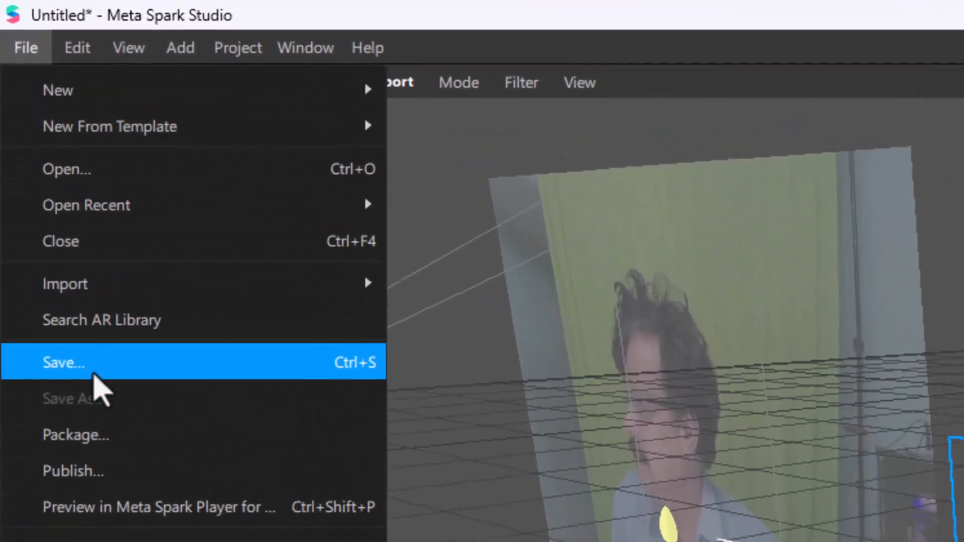
pyautogui.click(58, 228)
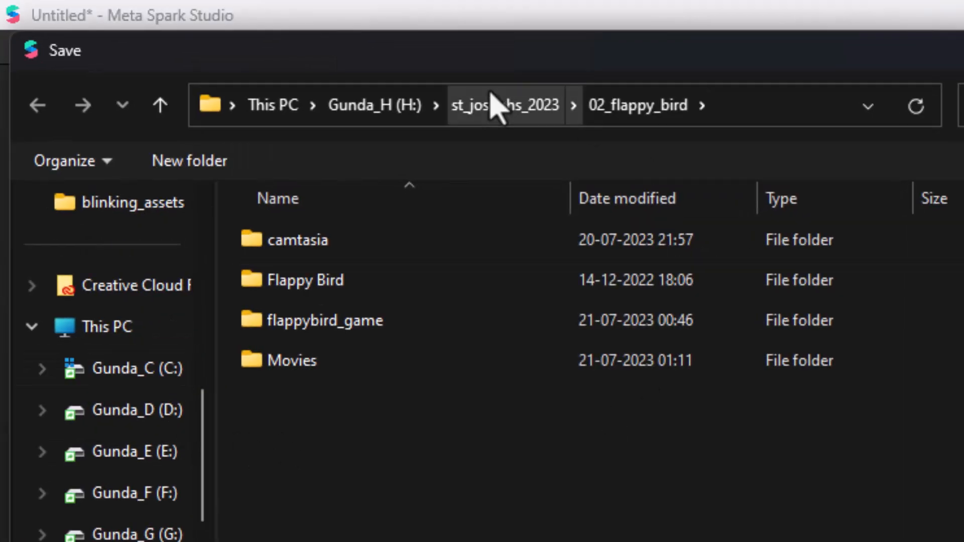
pyautogui.click(496, 105)
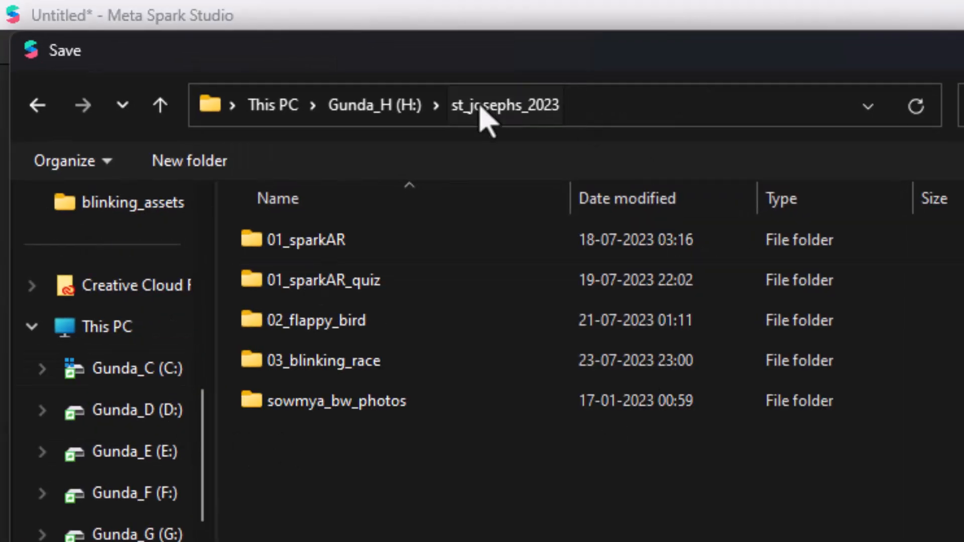
pyautogui.doubleClick(382, 362)
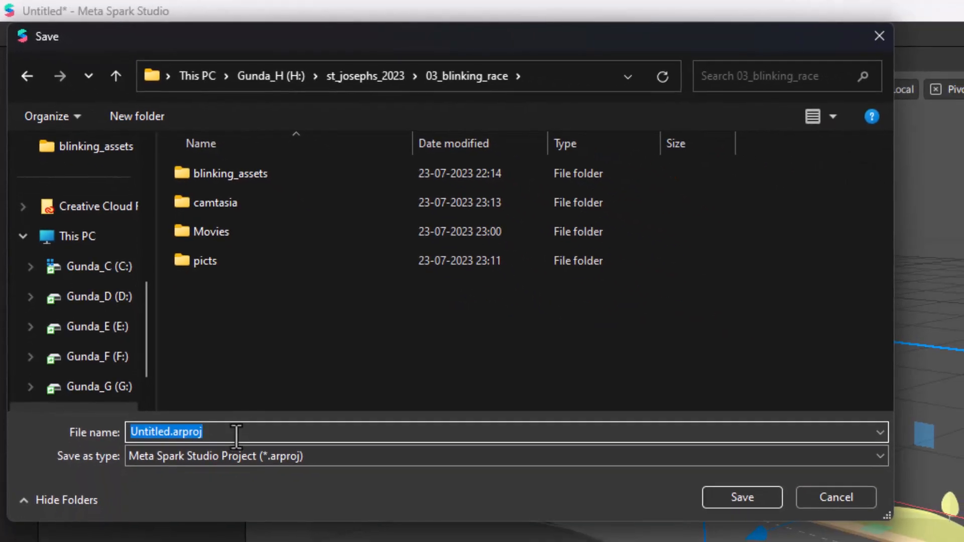
pyautogui.write('bli')
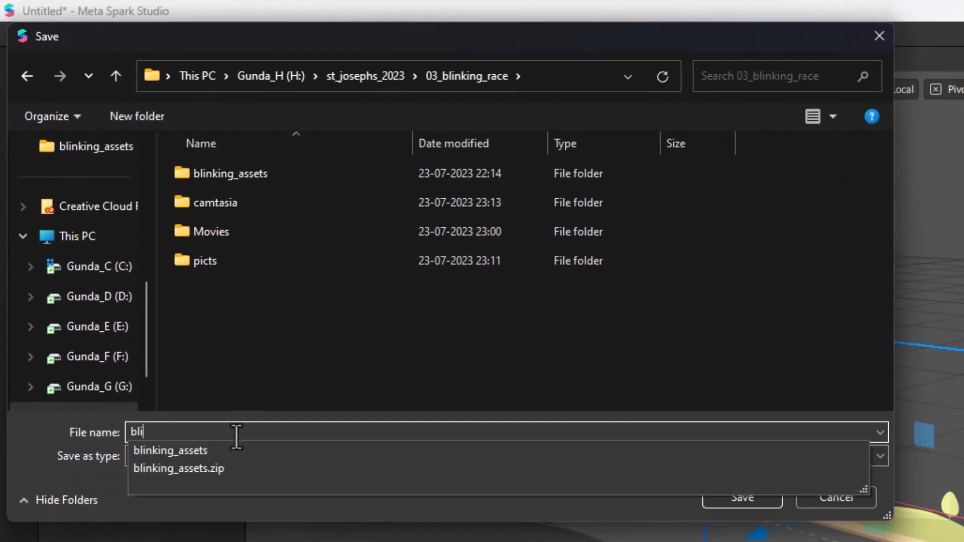
pyautogui.write('nking_race_ver02')
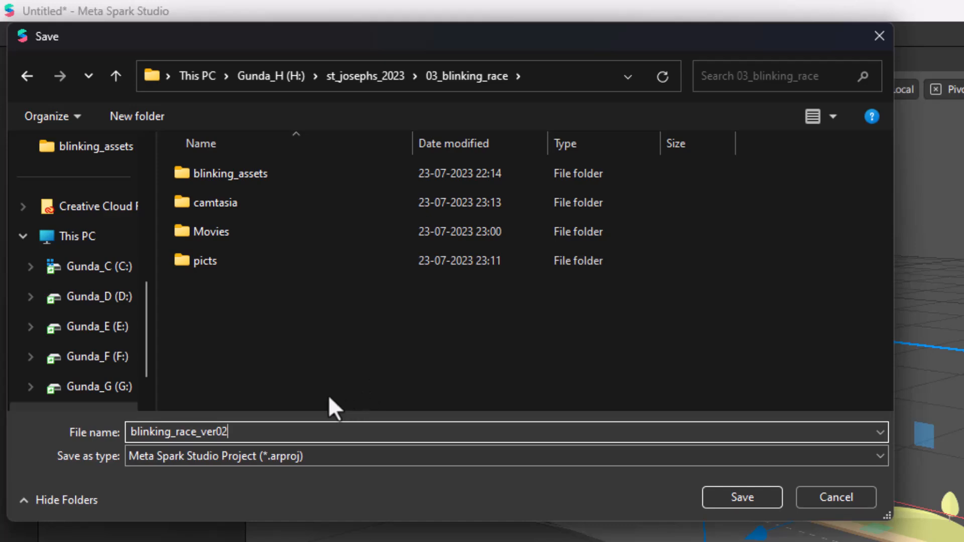
pyautogui.click(745, 493)
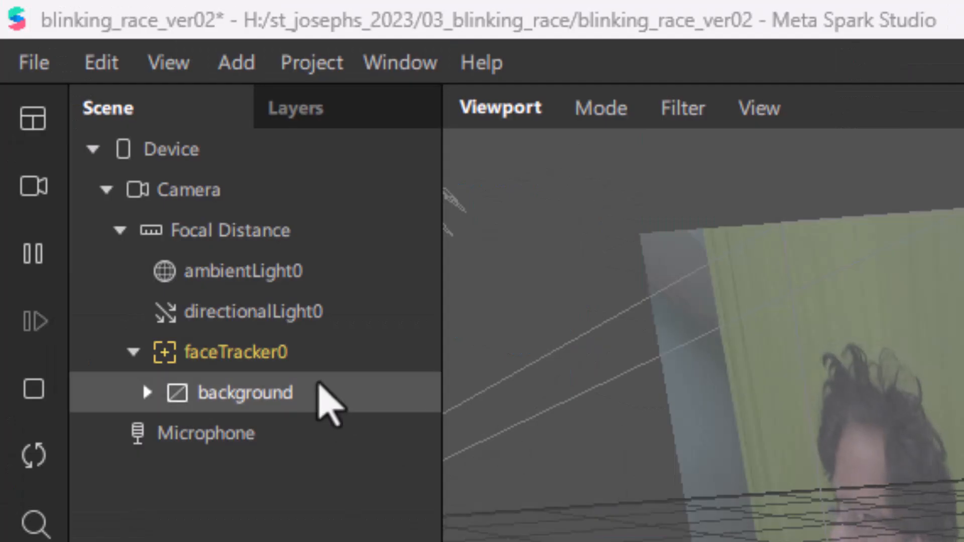
# Step: Add a canvas under faceTracker0 and name it GameElement
pyautogui.click(310, 366)
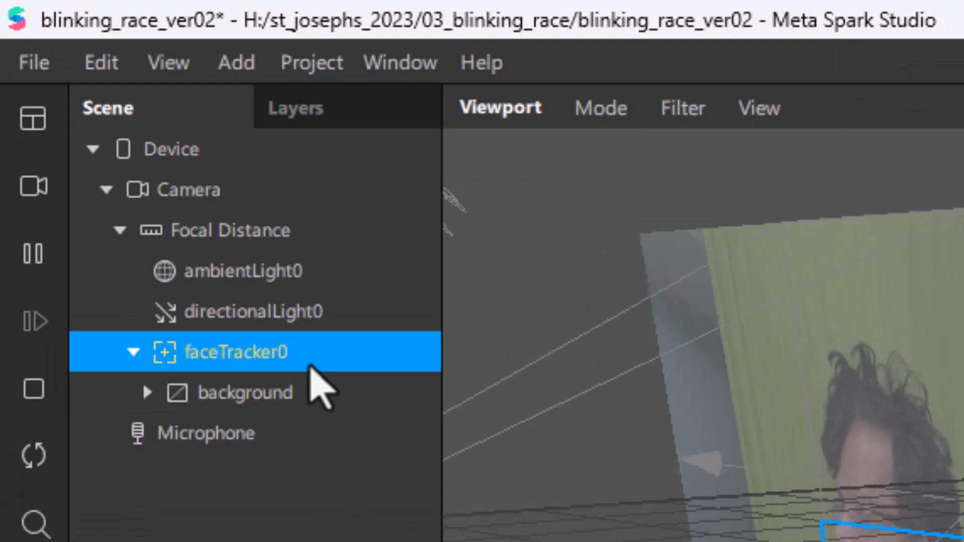
pyautogui.rightClick(309, 366)
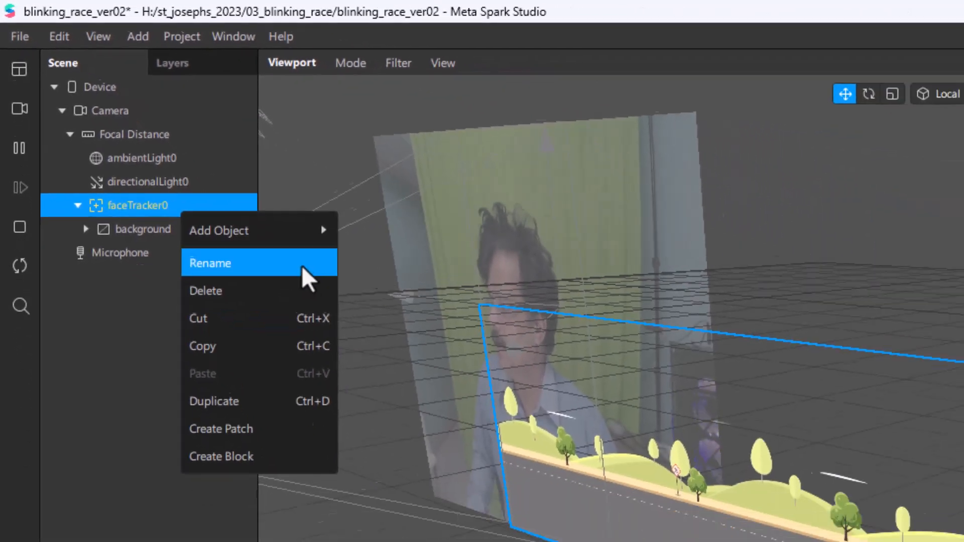
pyautogui.moveTo(401, 300)
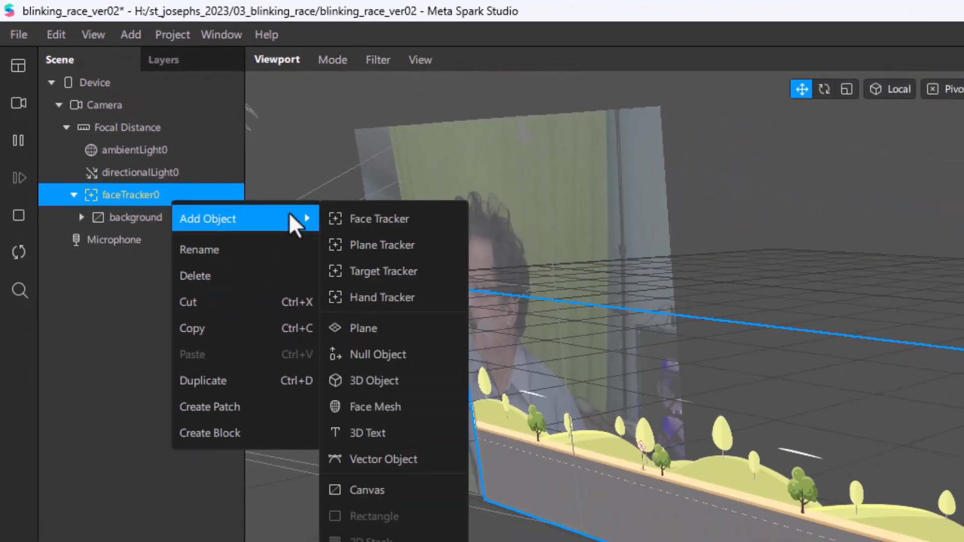
pyautogui.click(387, 489)
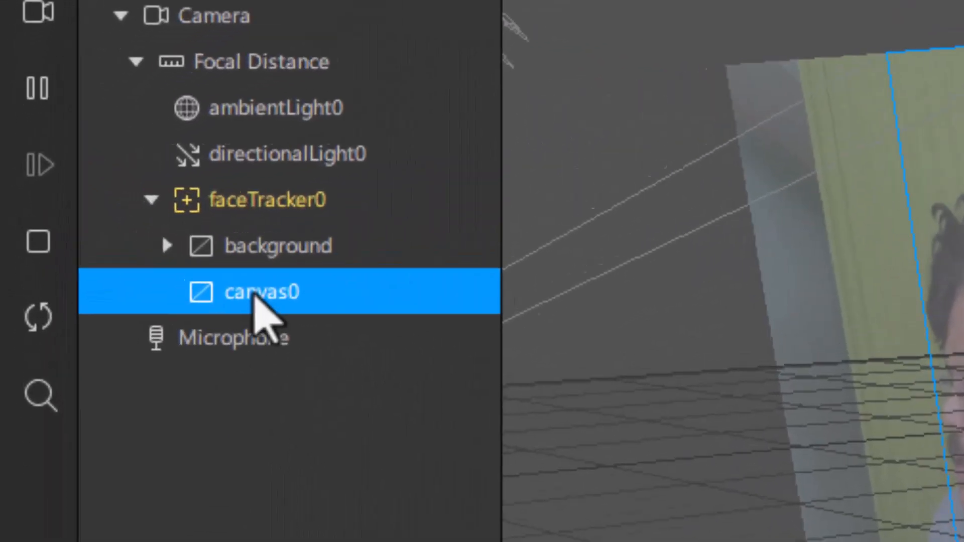
pyautogui.doubleClick(132, 241)
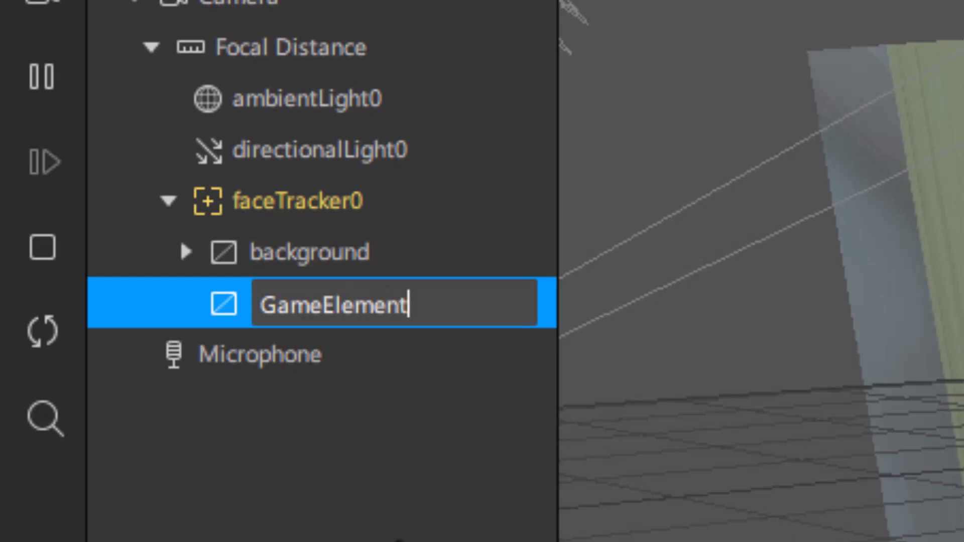
pyautogui.press('Return')
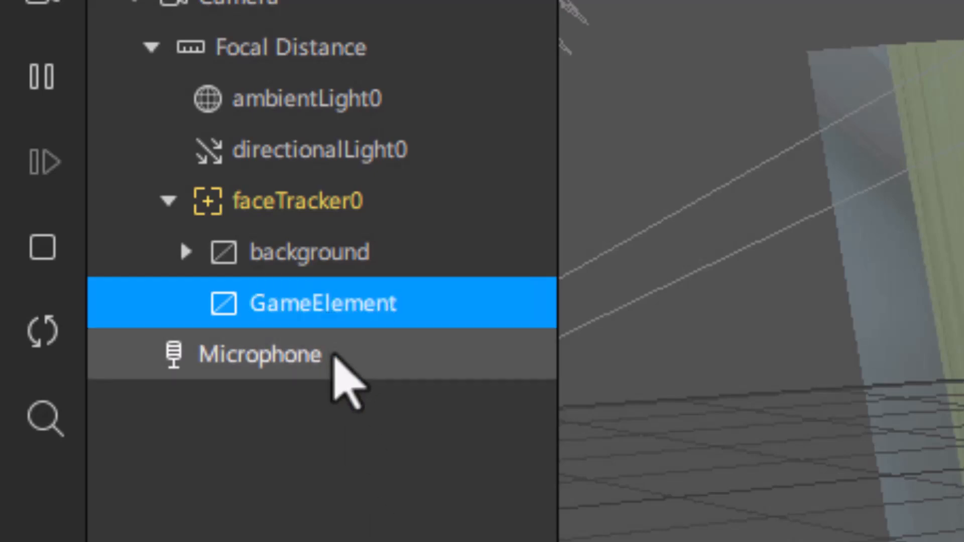
# Step: Add a plane inside the GameElement canvas and name it Player
pyautogui.rightClick(284, 315)
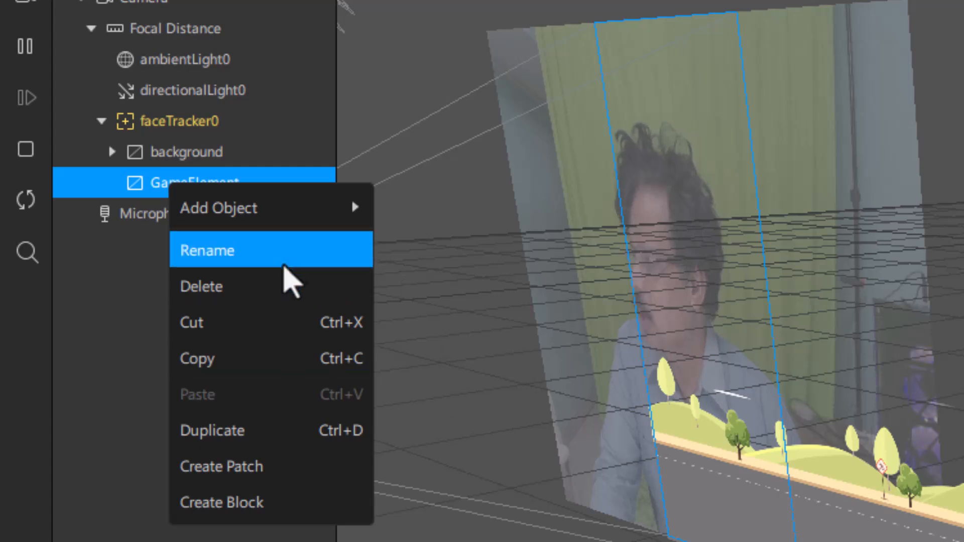
pyautogui.moveTo(346, 208)
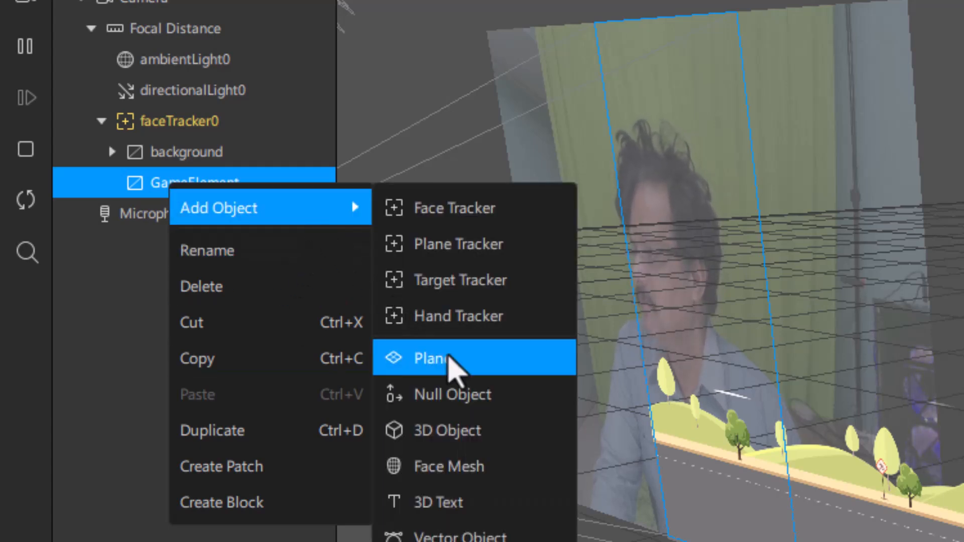
pyautogui.click(448, 359)
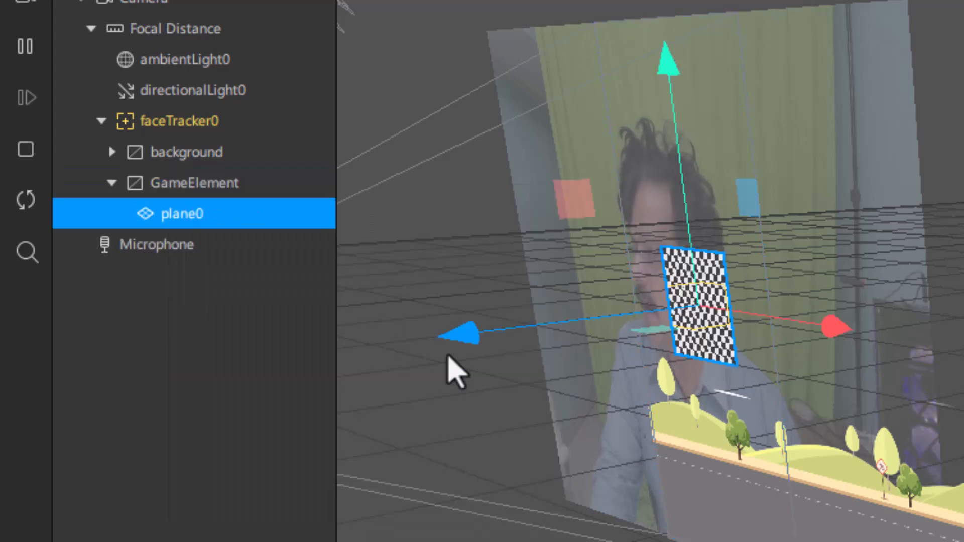
pyautogui.doubleClick(187, 217)
pyautogui.write('Player')
pyautogui.press('Return')
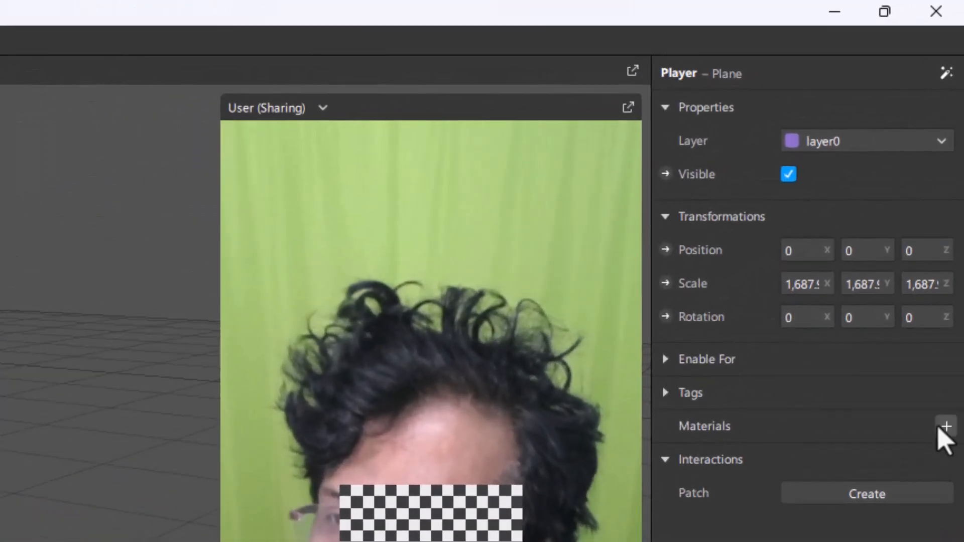
# Step: Create a new material for the Player plane and rename it mat_player
pyautogui.click(945, 426)
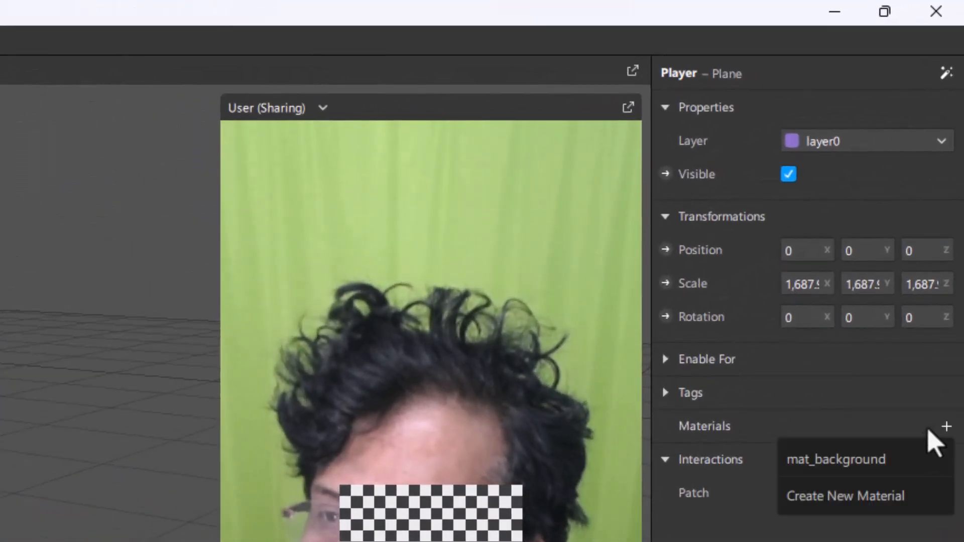
pyautogui.click(825, 497)
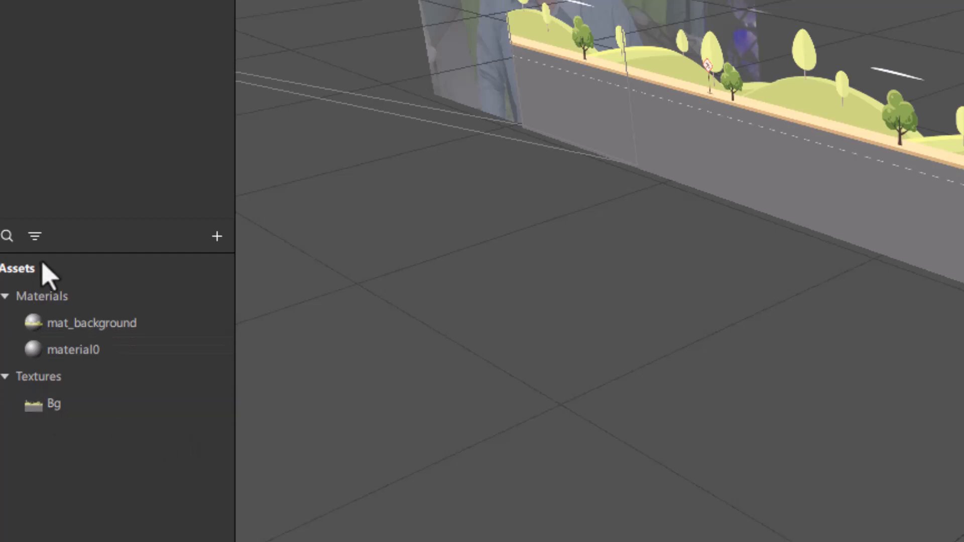
pyautogui.doubleClick(68, 351)
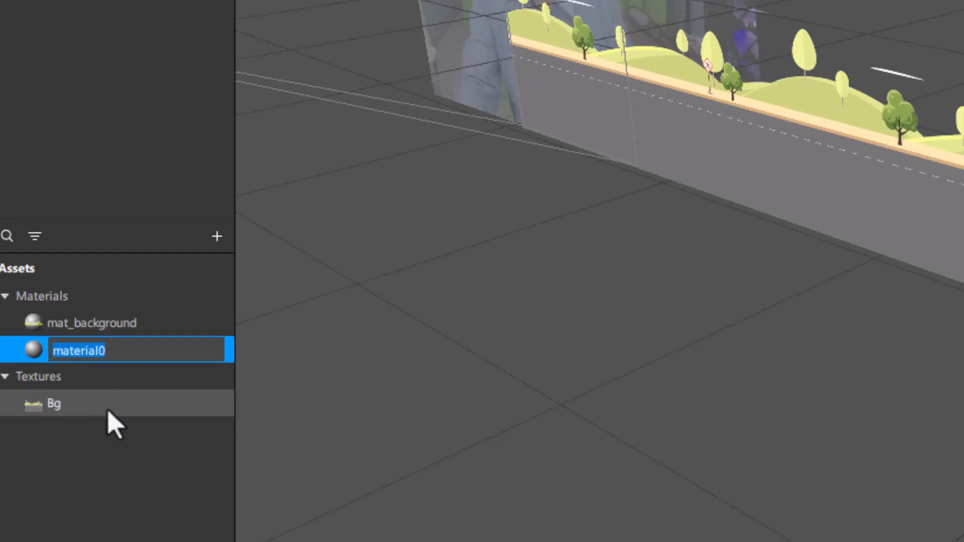
pyautogui.write('mat_playe')
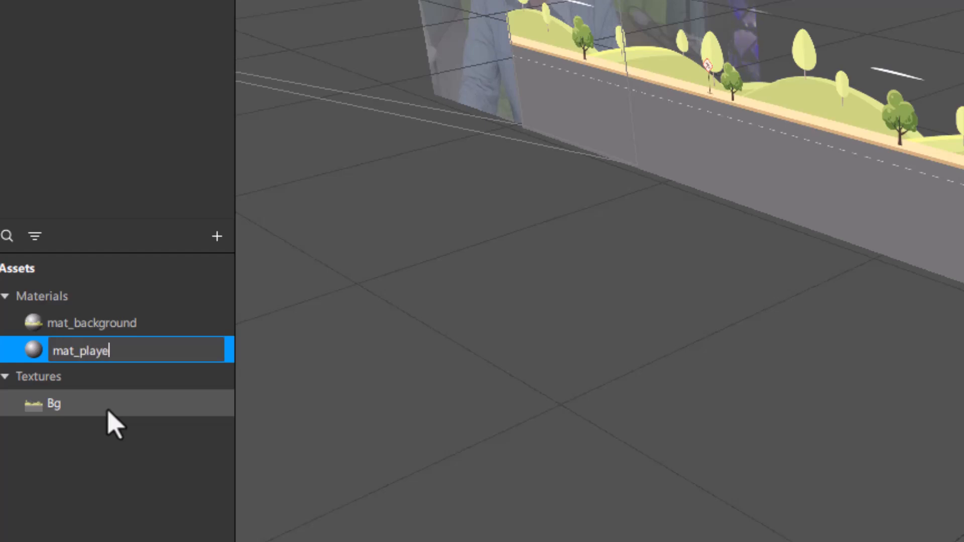
pyautogui.write('r')
pyautogui.press('Return')
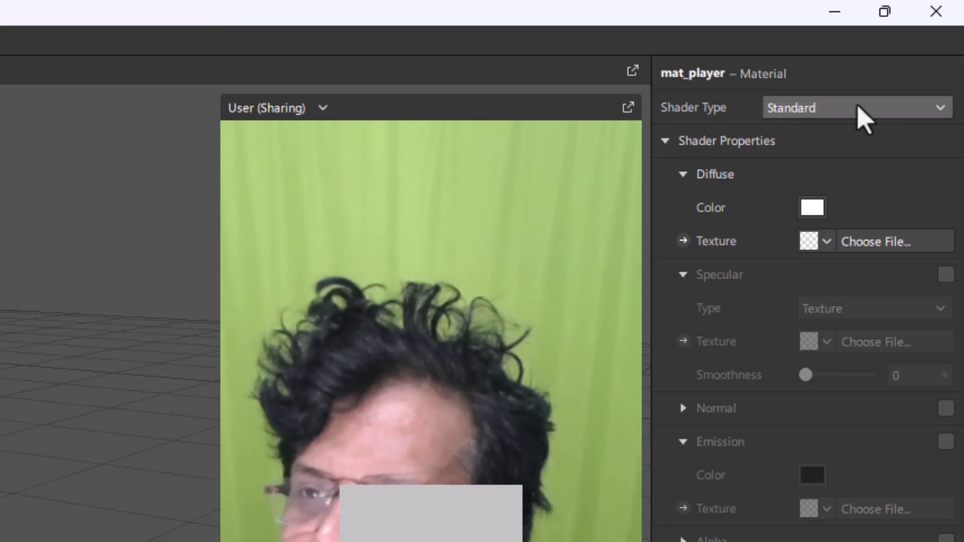
# Step: Change the shader type of mat_player to Flat
pyautogui.click(856, 106)
pyautogui.click(847, 112)
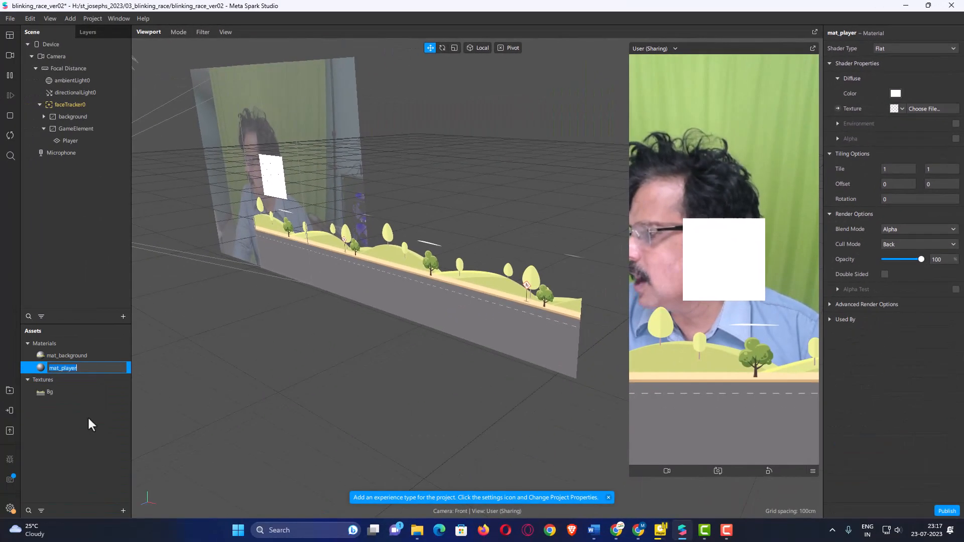
pyautogui.click(93, 424)
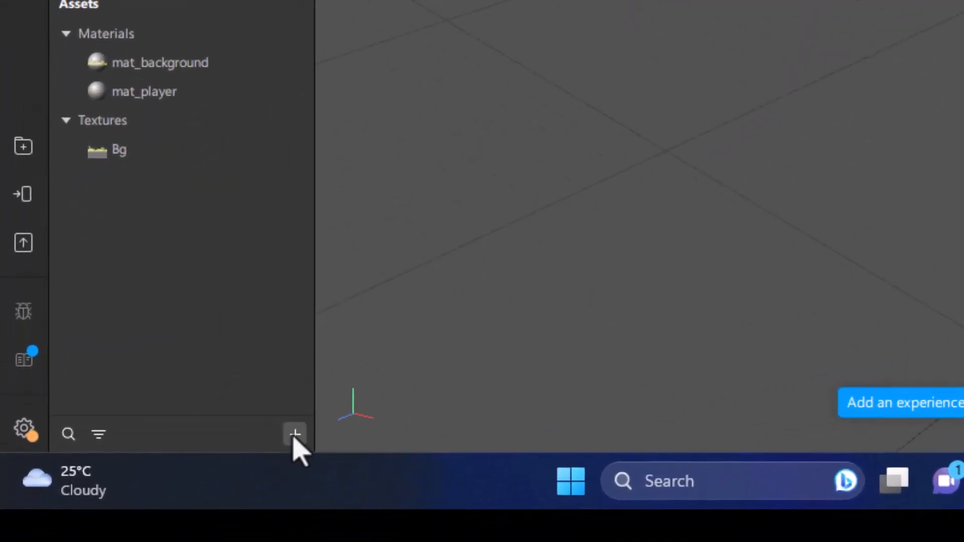
# Step: Create an animation sequence asset and name it ani_Player
pyautogui.click(295, 433)
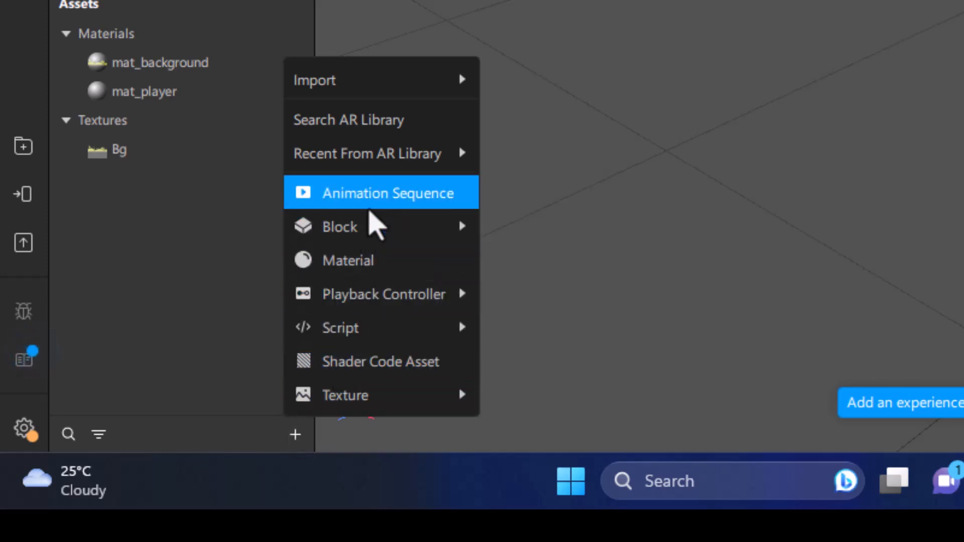
pyautogui.click(370, 207)
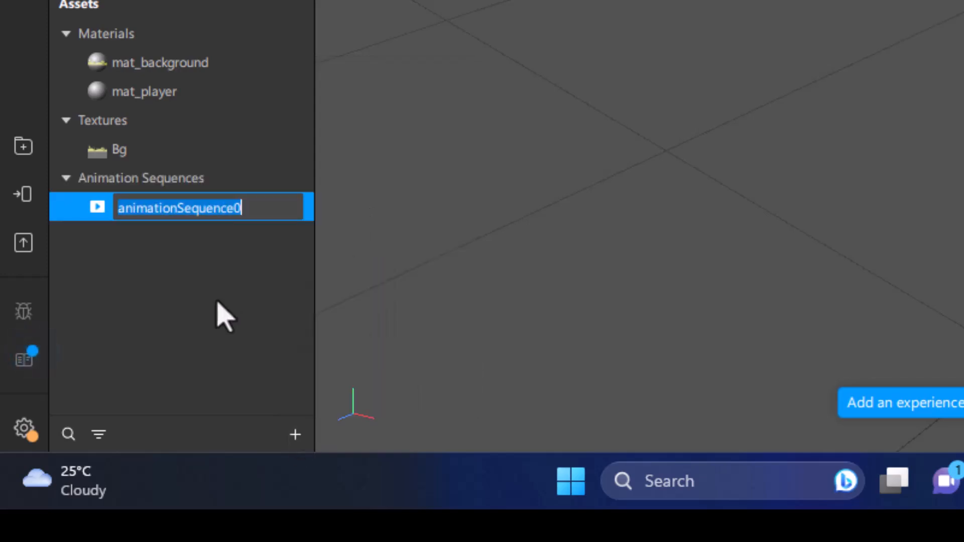
pyautogui.write('PL')
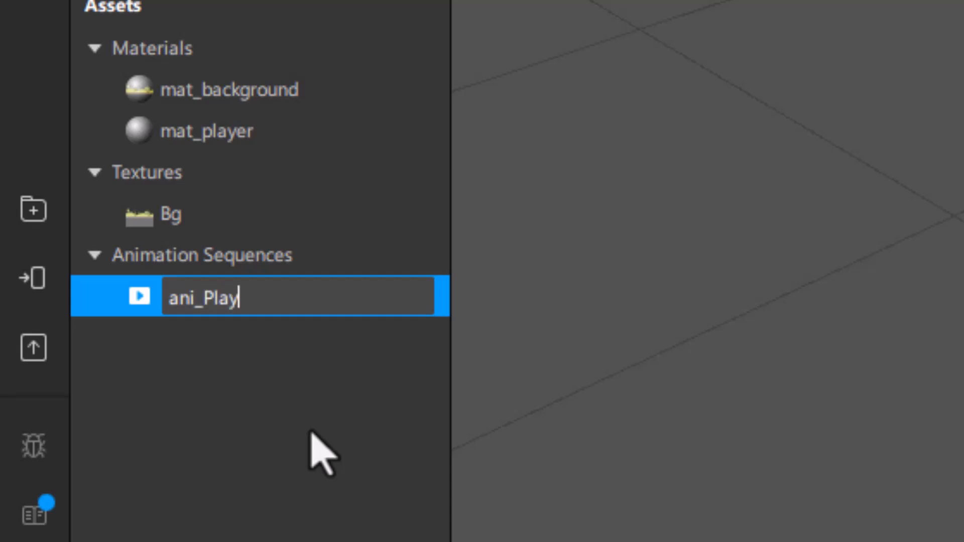
pyautogui.write('er')
pyautogui.press('Return')
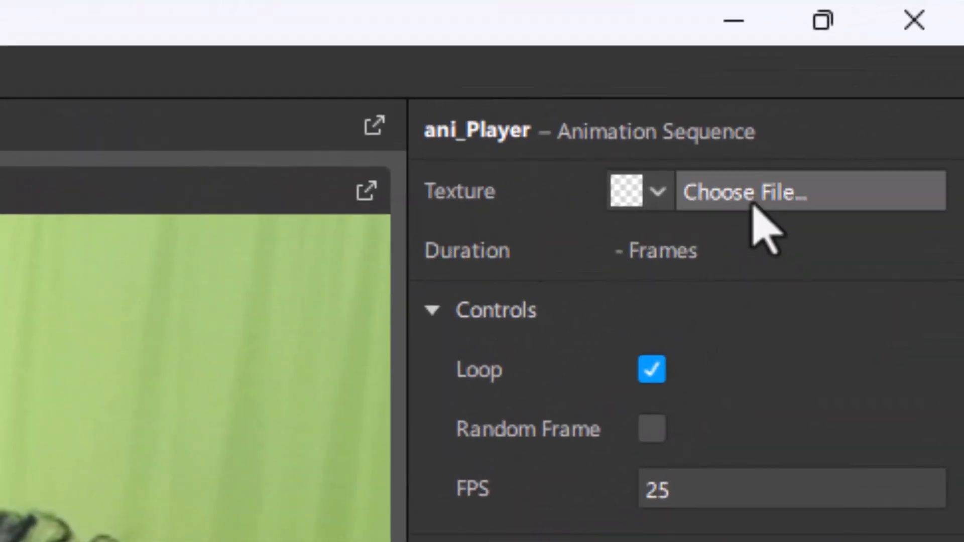
# Step: Import 01.png, 02.png and 03.png from the blinking_assets folder as the texture frames of ani_Player
pyautogui.click(841, 116)
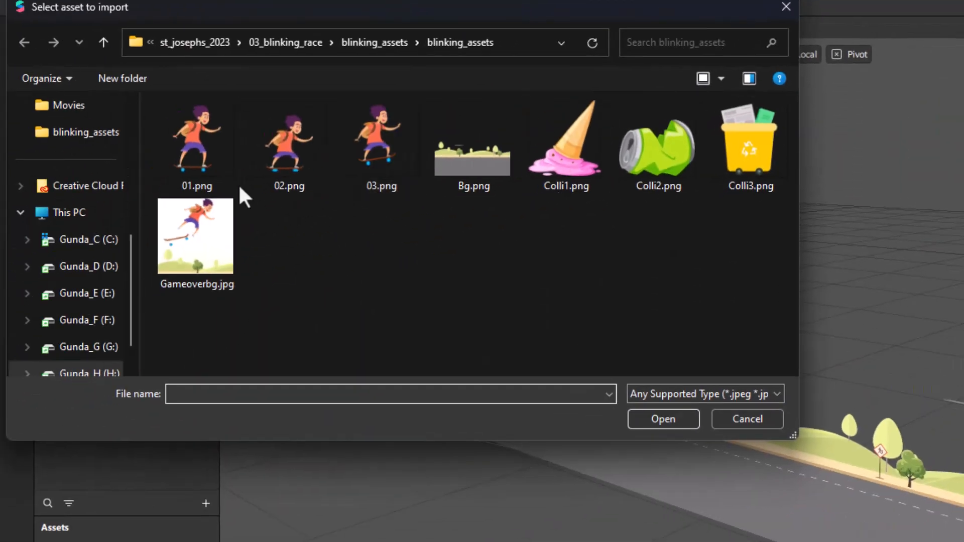
pyautogui.click(213, 145)
pyautogui.keyDown('ctrl'); pyautogui.click(264, 153); pyautogui.keyUp('ctrl')
pyautogui.keyDown('ctrl'); pyautogui.click(346, 161); pyautogui.keyUp('ctrl')
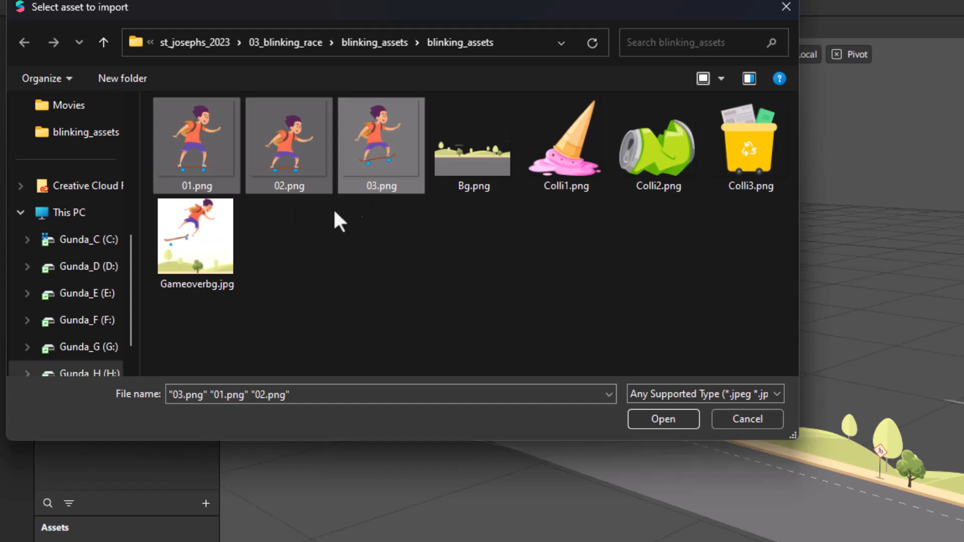
pyautogui.click(659, 418)
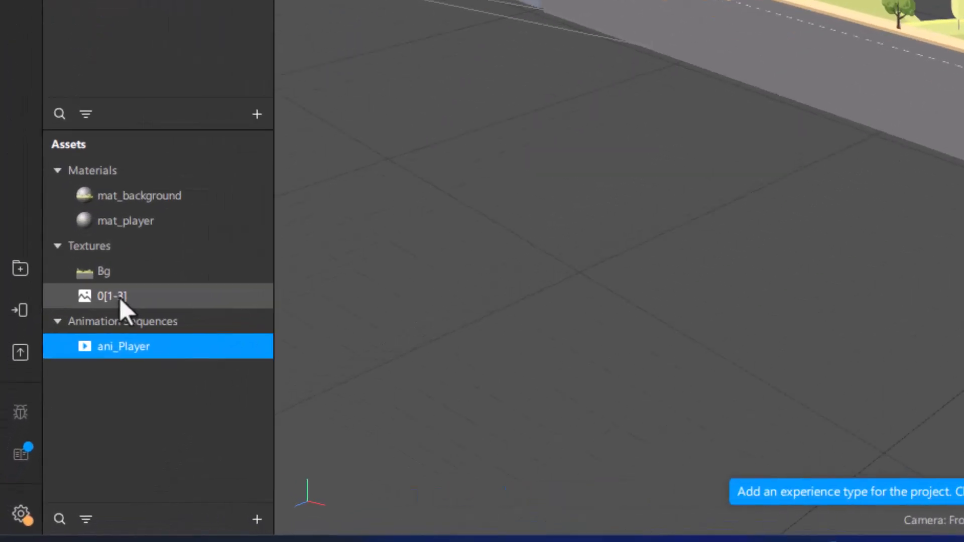
# Step: Assign the ani_Player animation sequence as the diffuse texture of mat_player
pyautogui.click(61, 397)
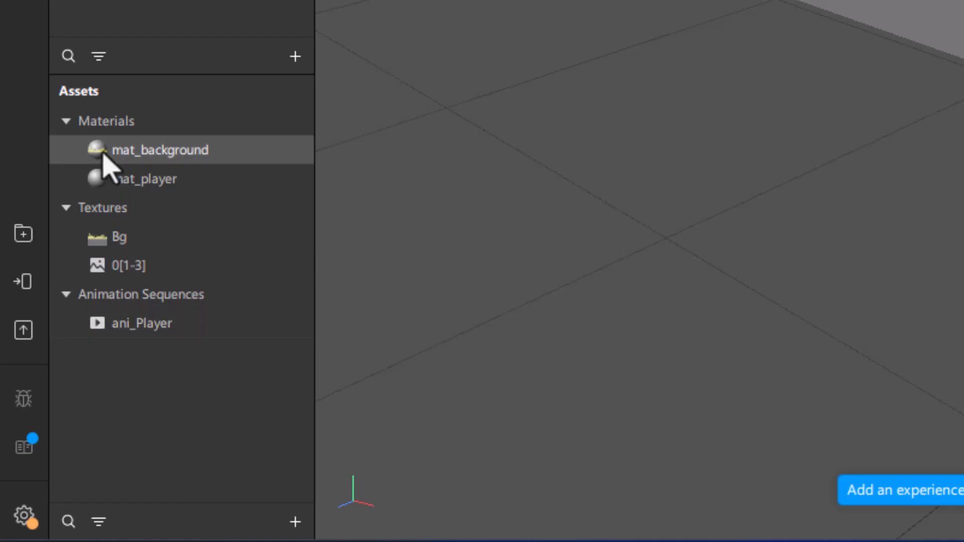
pyautogui.click(133, 181)
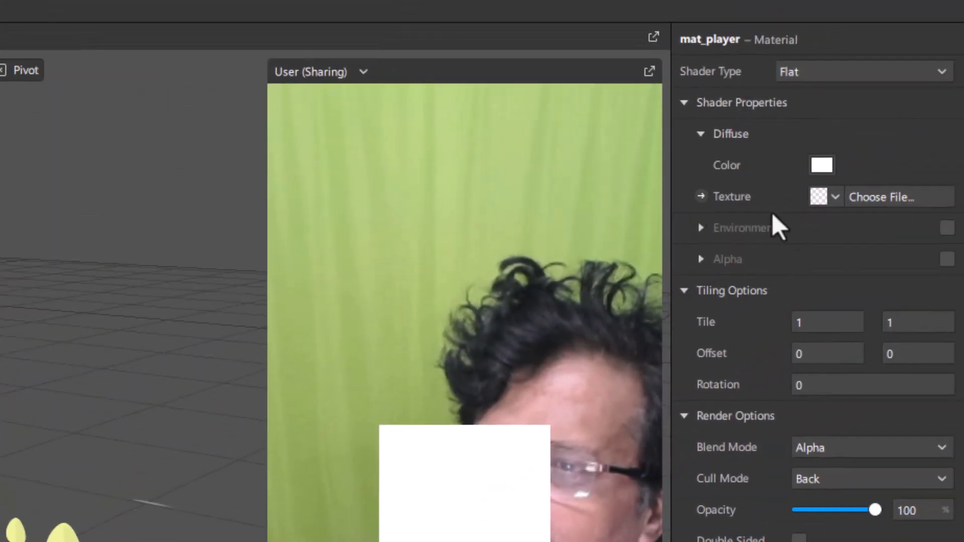
pyautogui.click(834, 197)
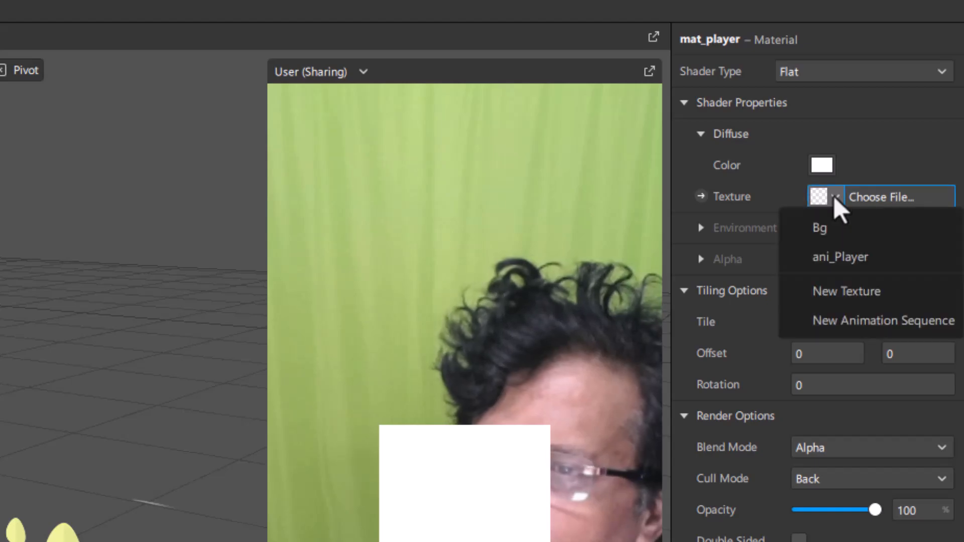
pyautogui.click(830, 257)
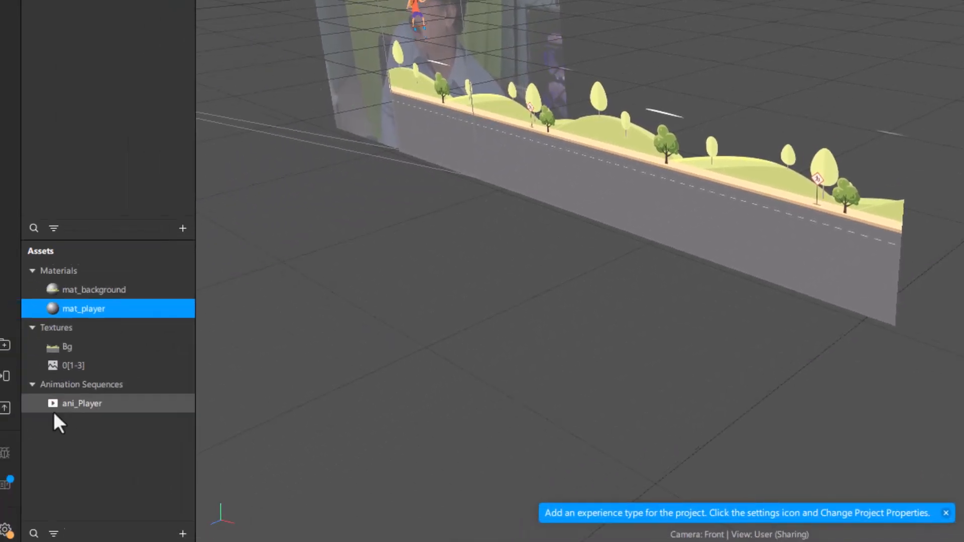
# Step: Set the frame rate of the ani_Player animation sequence to 0 FPS
pyautogui.click(65, 396)
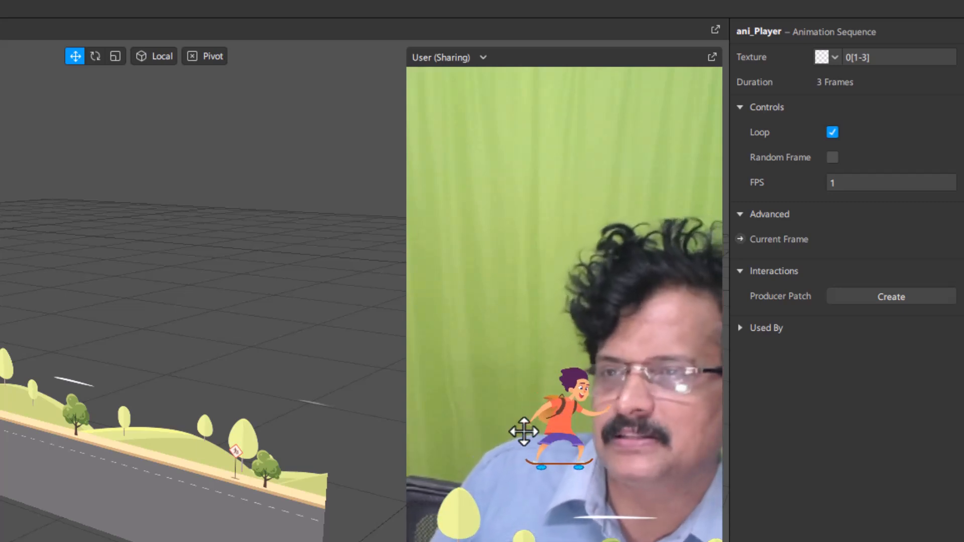
pyautogui.click(831, 183)
pyautogui.write('0')
pyautogui.press('Return')
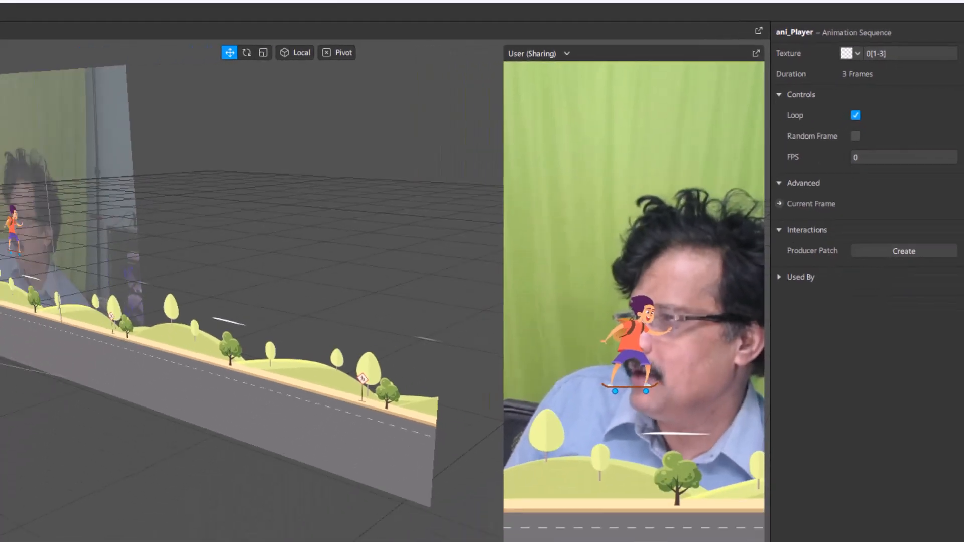
# Step: Set the Player plane's scale to 1,000 on the X, Y and Z axes
pyautogui.click(65, 136)
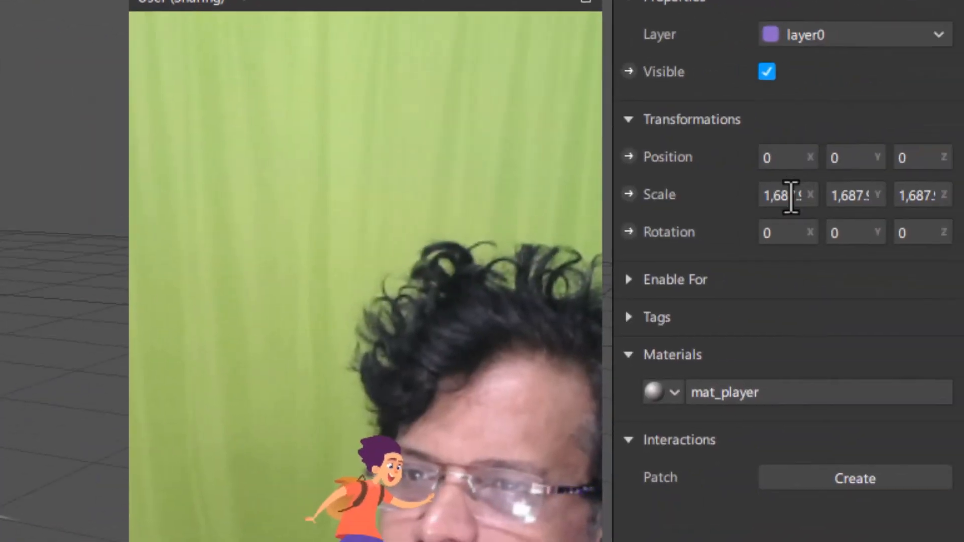
pyautogui.click(796, 194)
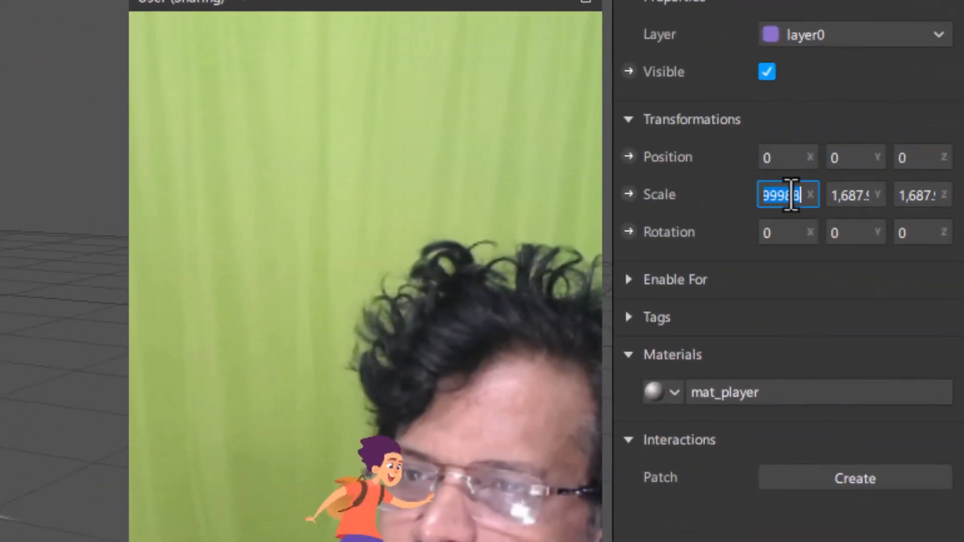
pyautogui.write('1')
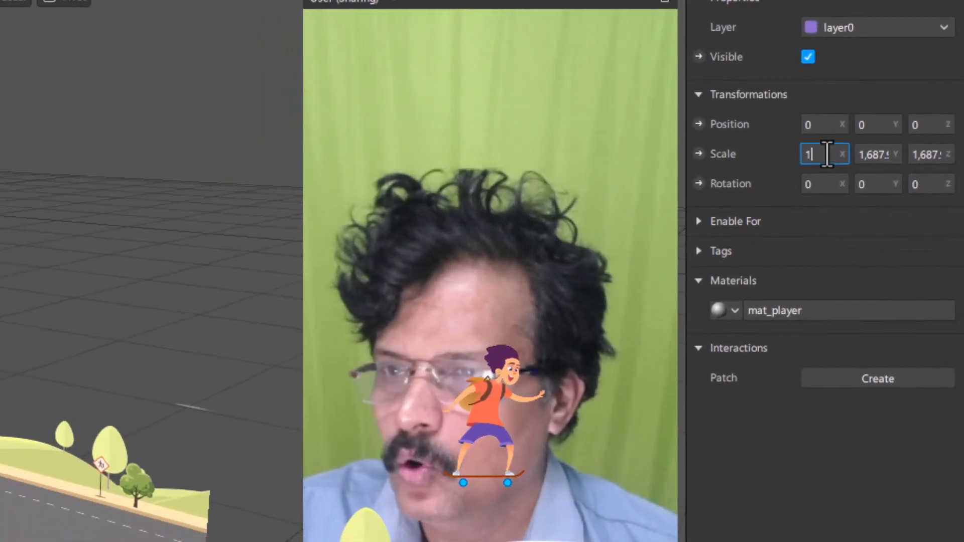
pyautogui.write('00')
pyautogui.press('Tab')
pyautogui.write('100')
pyautogui.press('Tab')
pyautogui.write('1000')
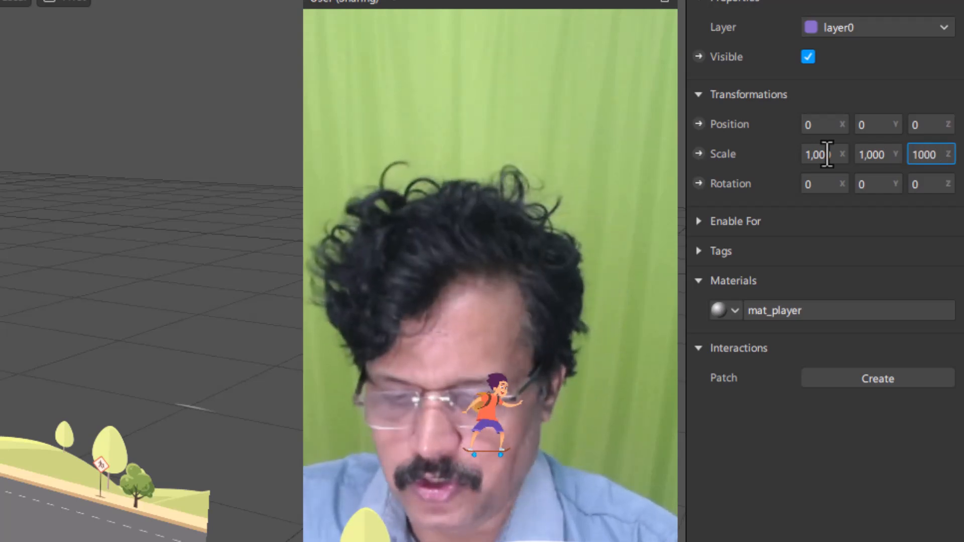
pyautogui.press('Return')
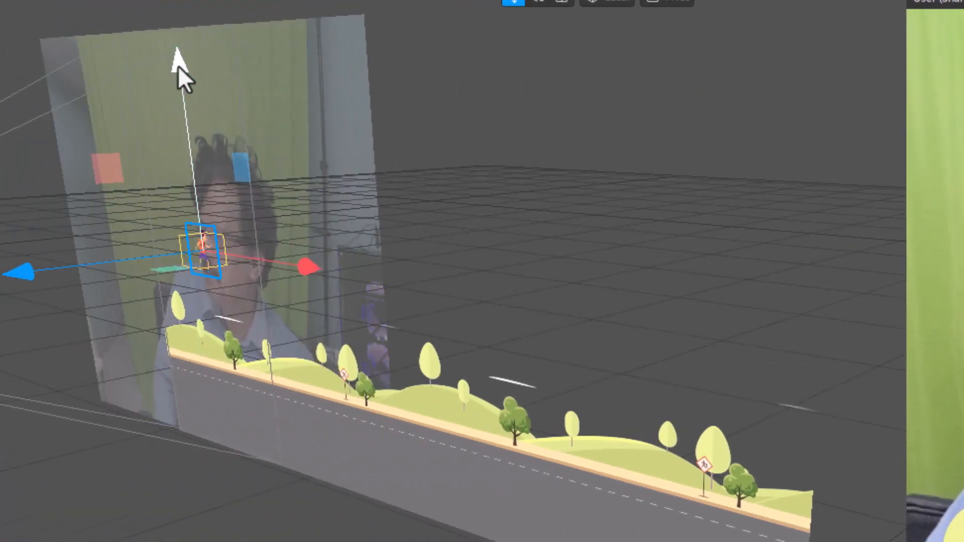
# Step: Lower the Player plane onto the road and set its Y position to -280
pyautogui.moveTo(177, 65); pyautogui.dragTo(170, 210)
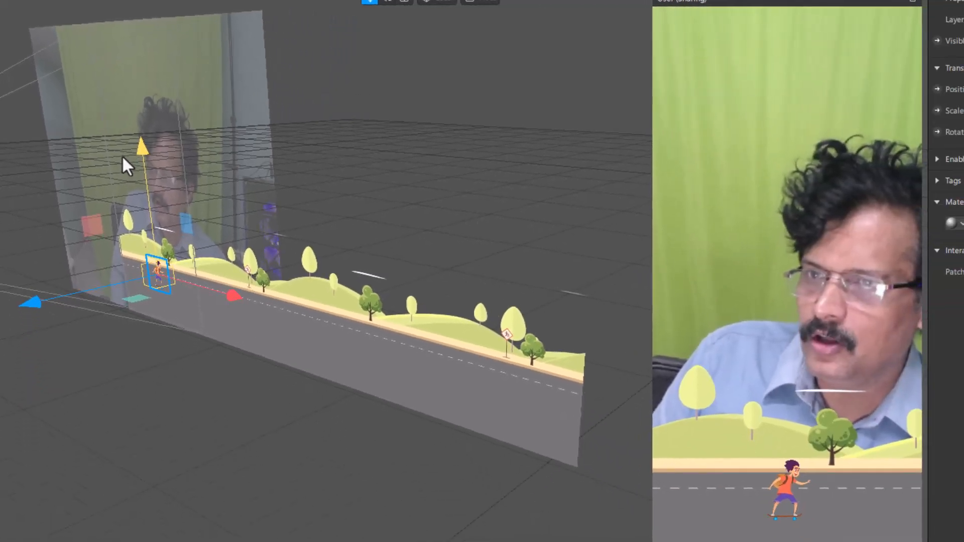
pyautogui.moveTo(122, 156); pyautogui.dragTo(128, 151)
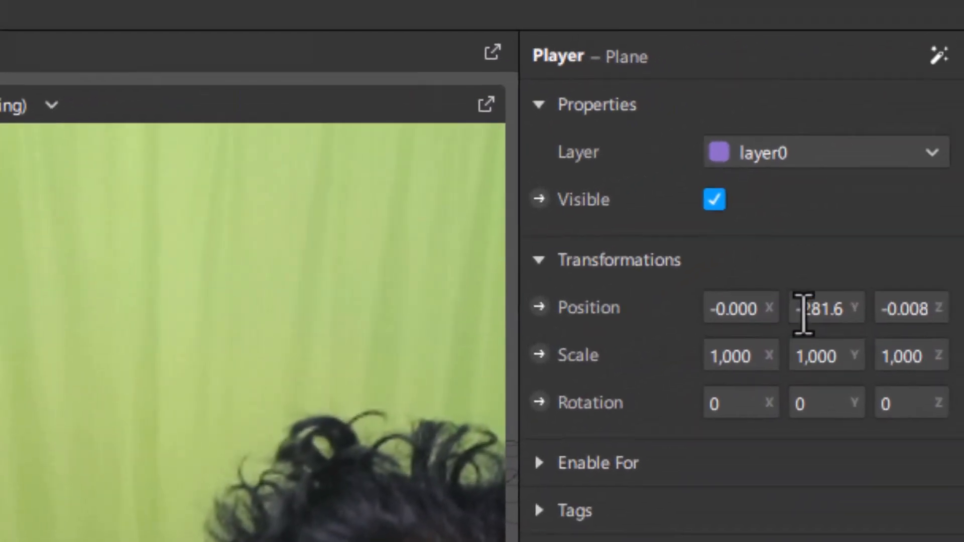
pyautogui.click(803, 308)
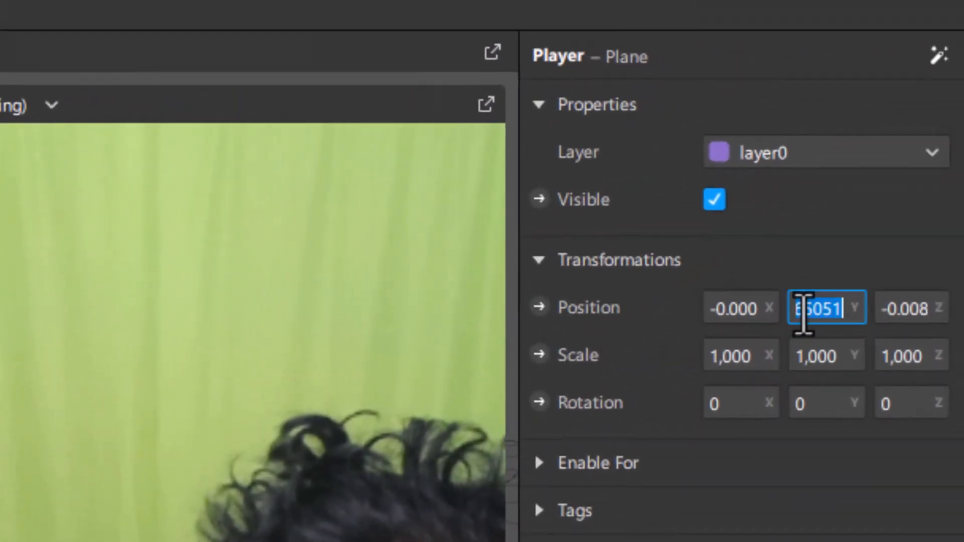
pyautogui.write('-')
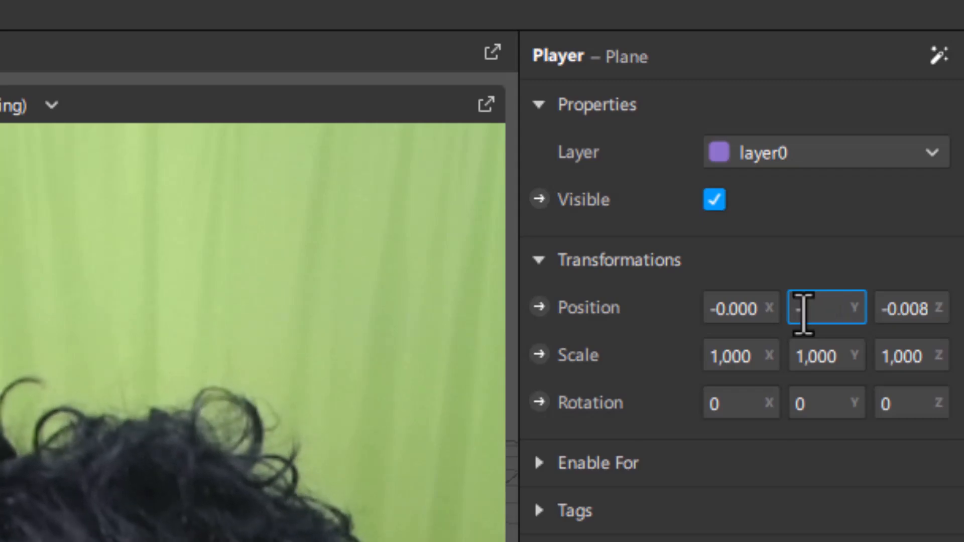
pyautogui.write('0.28')
pyautogui.write('0')
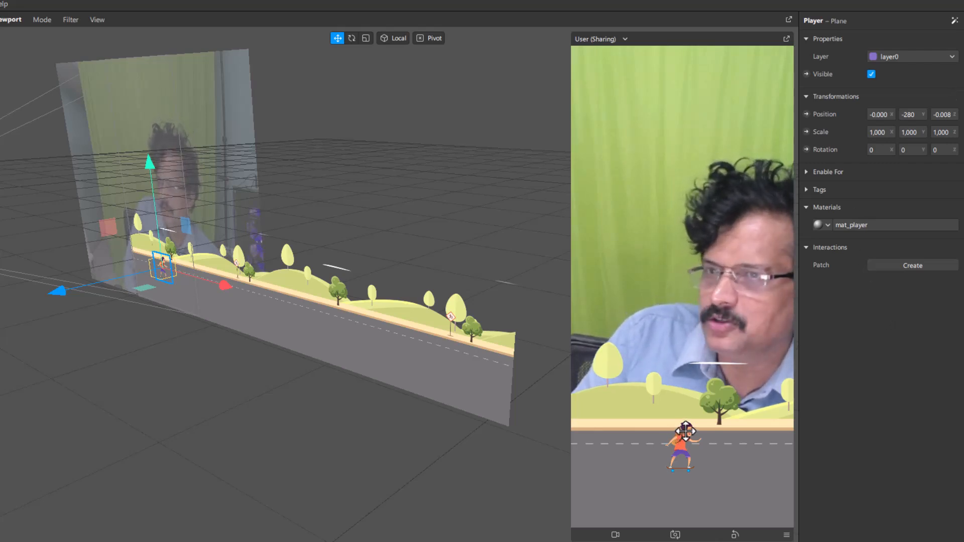
# Step: Shift the Player plane along X toward the start of the road and set its X position to -125
pyautogui.moveTo(222, 285); pyautogui.dragTo(200, 281)
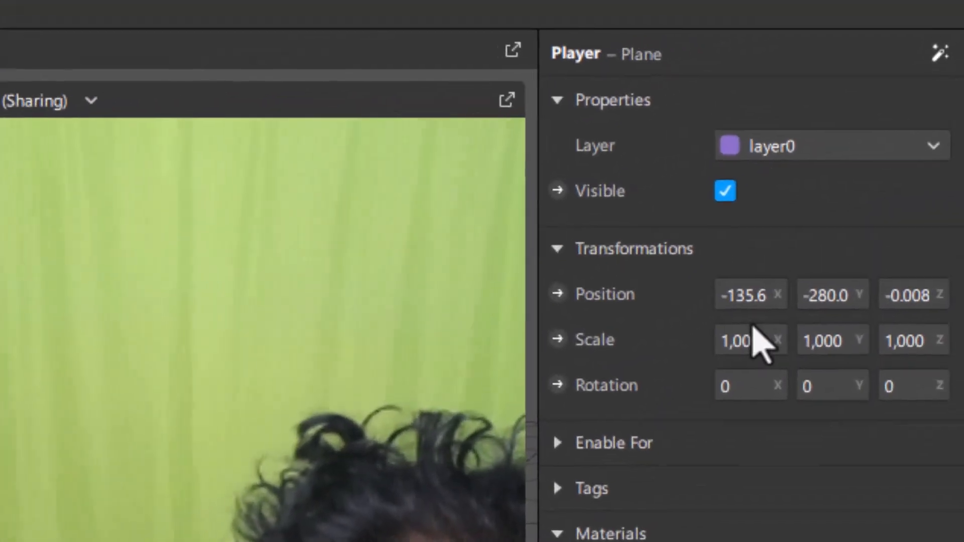
pyautogui.click(878, 119)
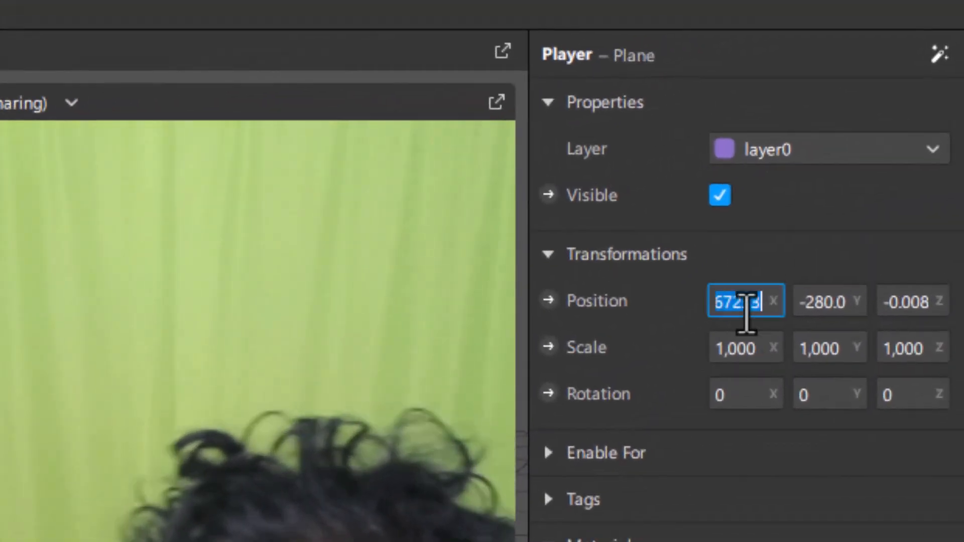
pyautogui.write('-125')
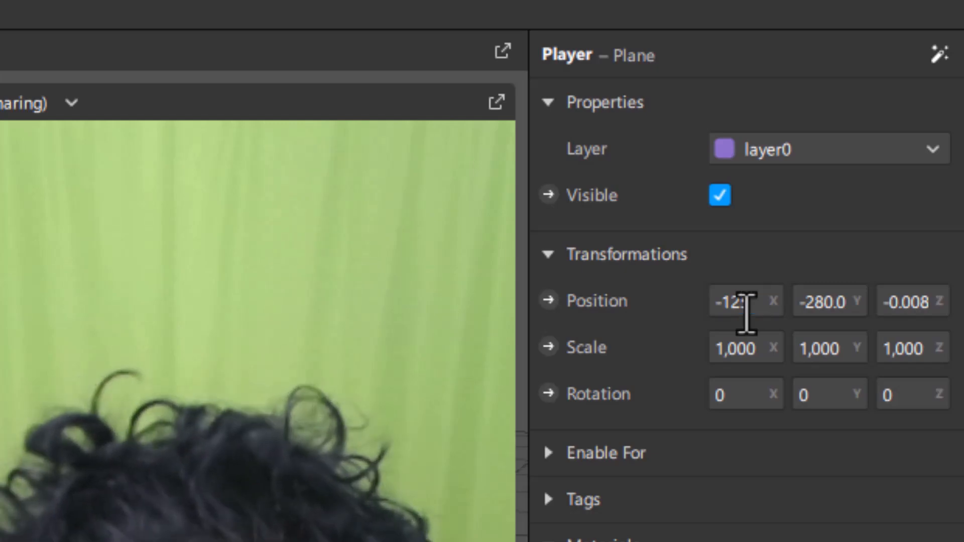
pyautogui.press('Return')
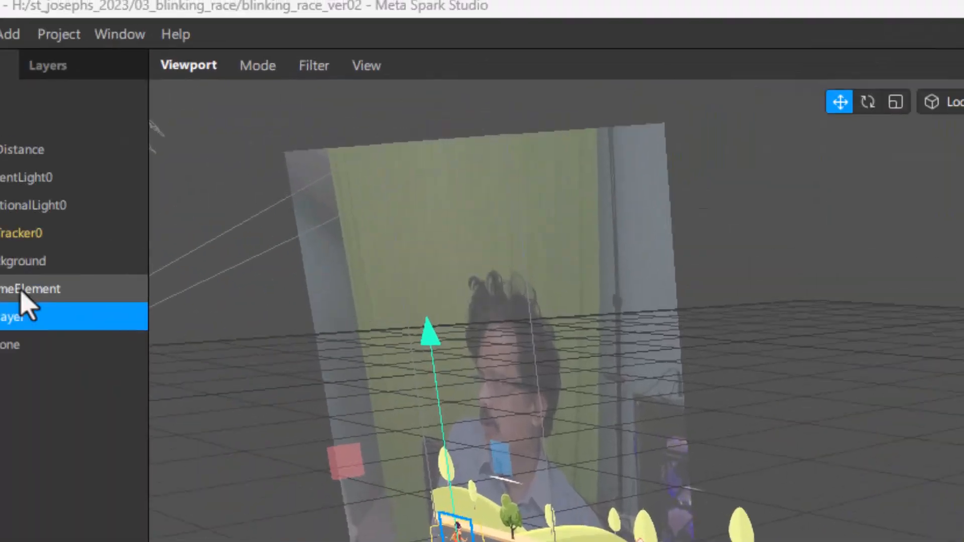
# Step: Add a plane inside the GameElement canvas and name it collider
pyautogui.click(21, 292)
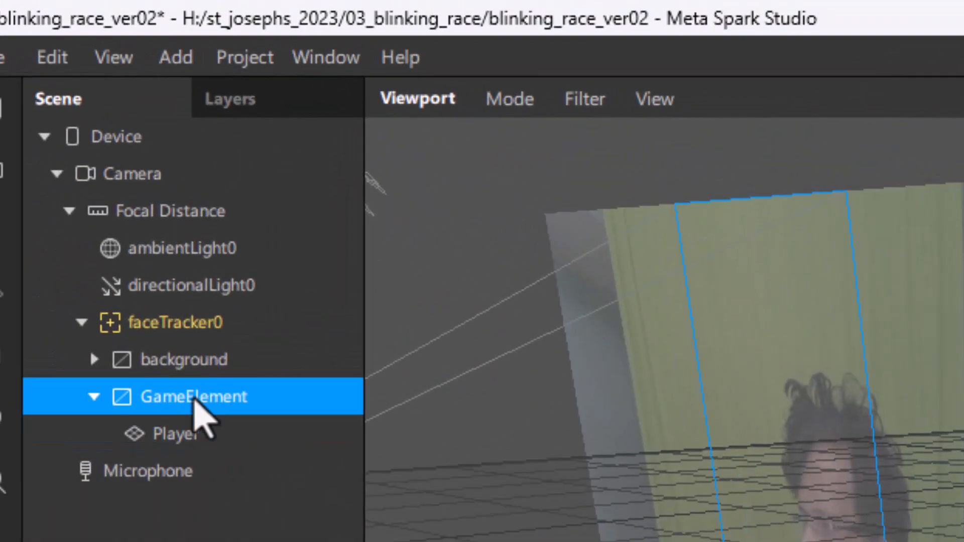
pyautogui.rightClick(194, 398)
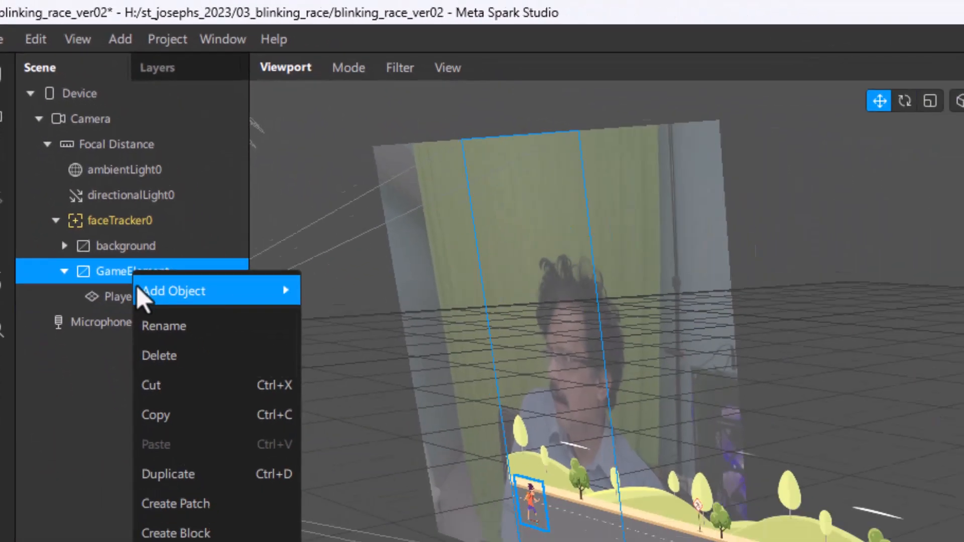
pyautogui.moveTo(197, 414)
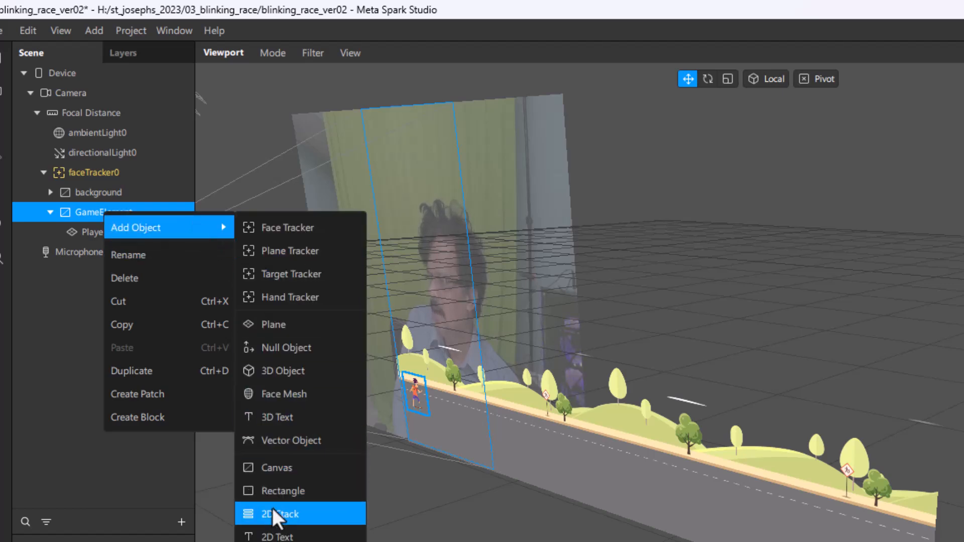
pyautogui.click(279, 326)
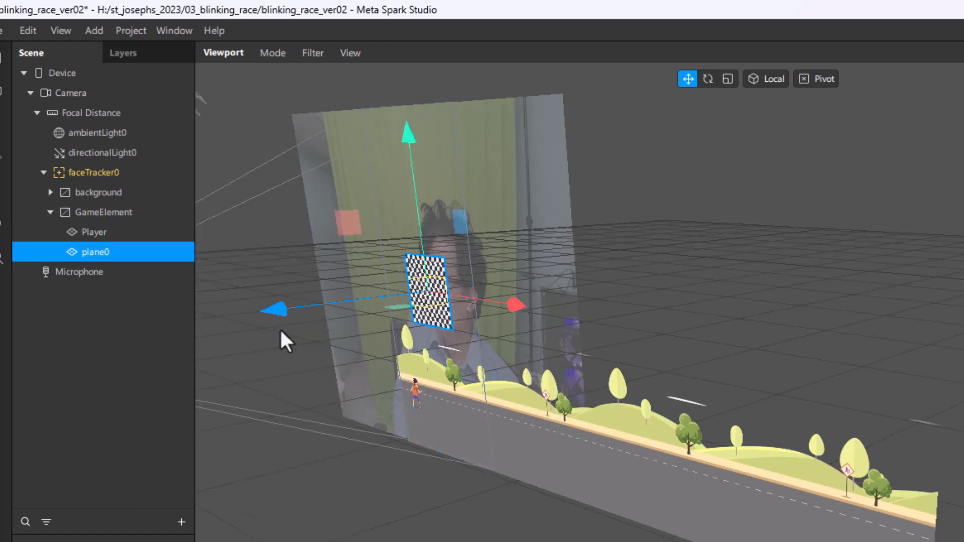
pyautogui.doubleClick(106, 251)
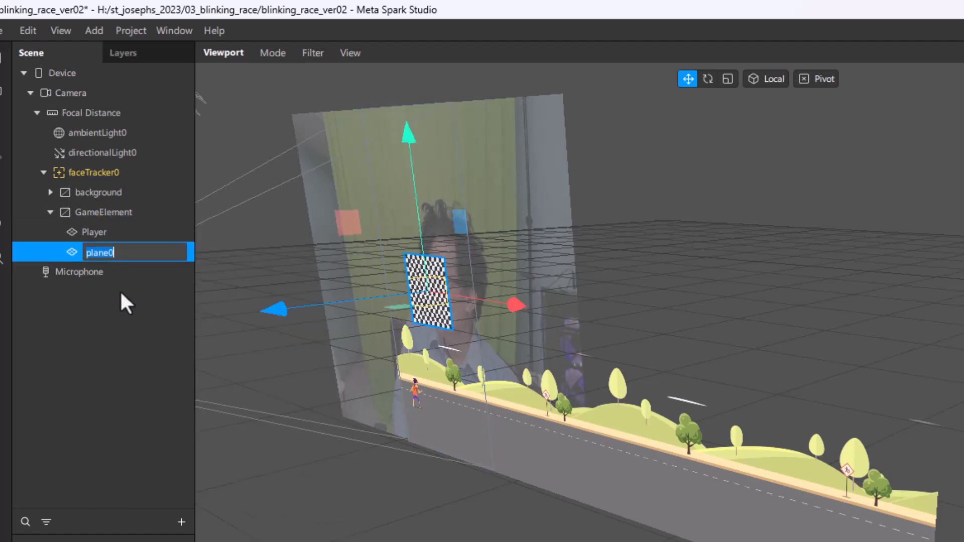
pyautogui.write('collide')
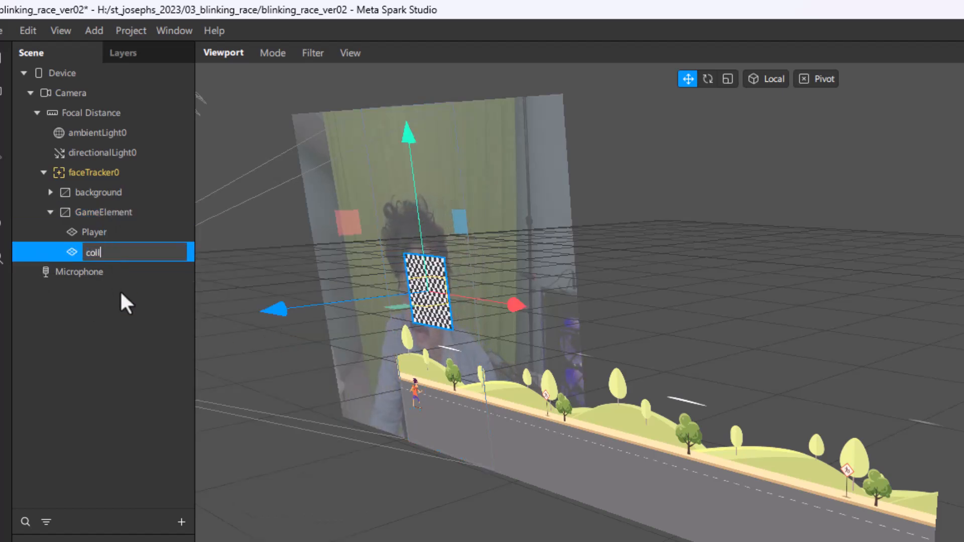
pyautogui.write('r')
pyautogui.press('Return')
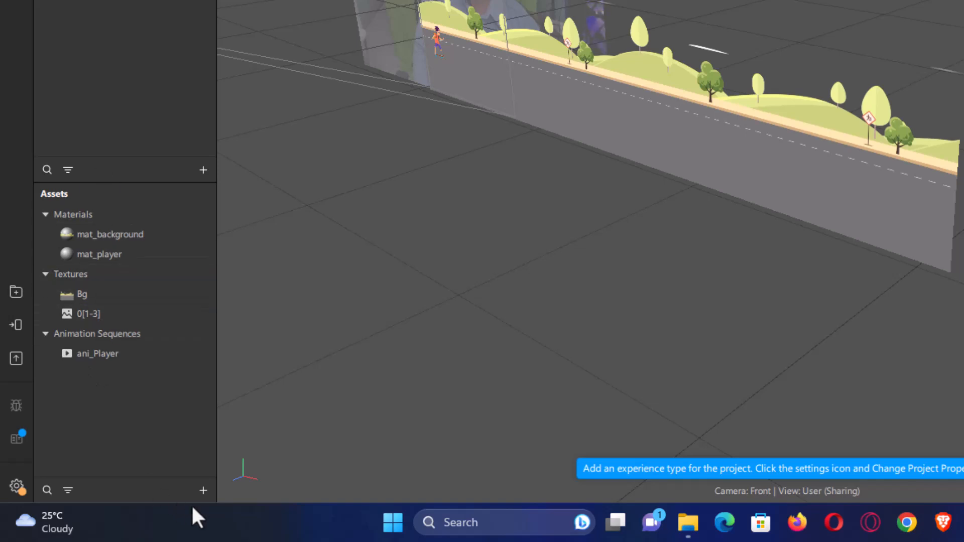
# Step: Create a new material asset and name it mat_collider
pyautogui.click(202, 490)
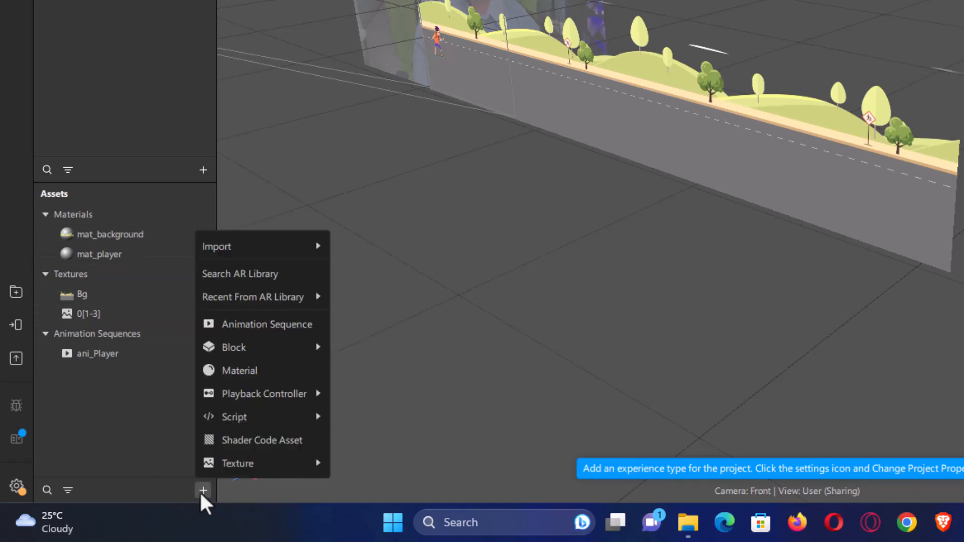
pyautogui.click(231, 371)
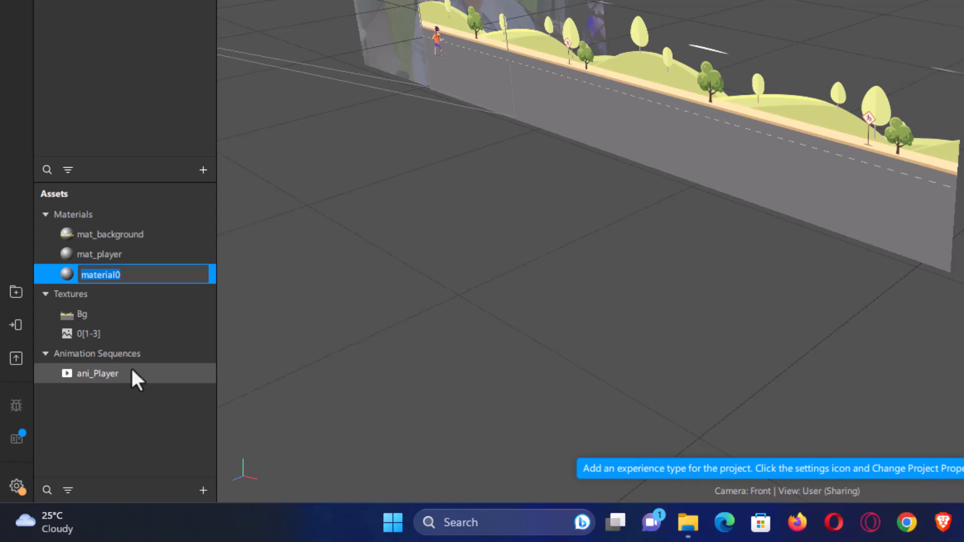
pyautogui.write('mat_collider')
pyautogui.press('Return')
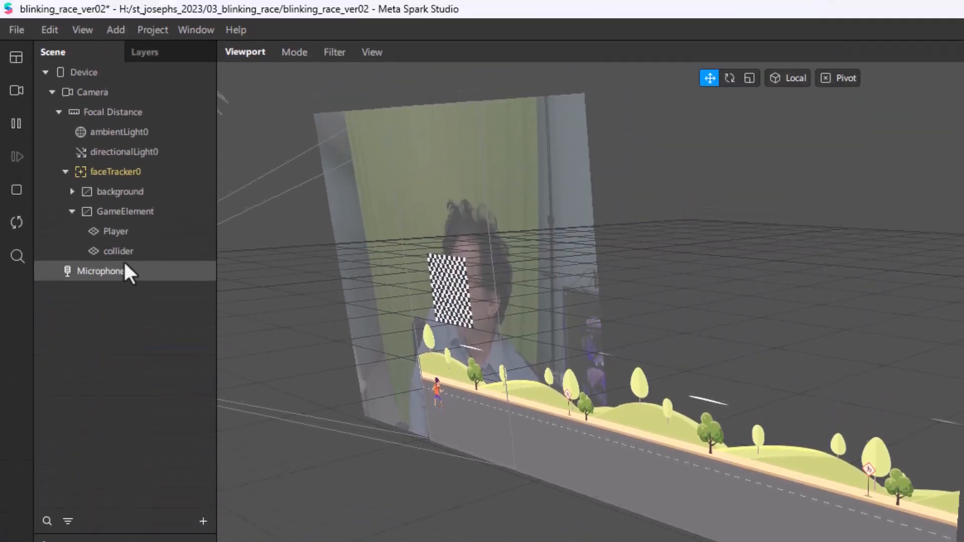
# Step: Assign the mat_collider material to the collider plane
pyautogui.click(125, 254)
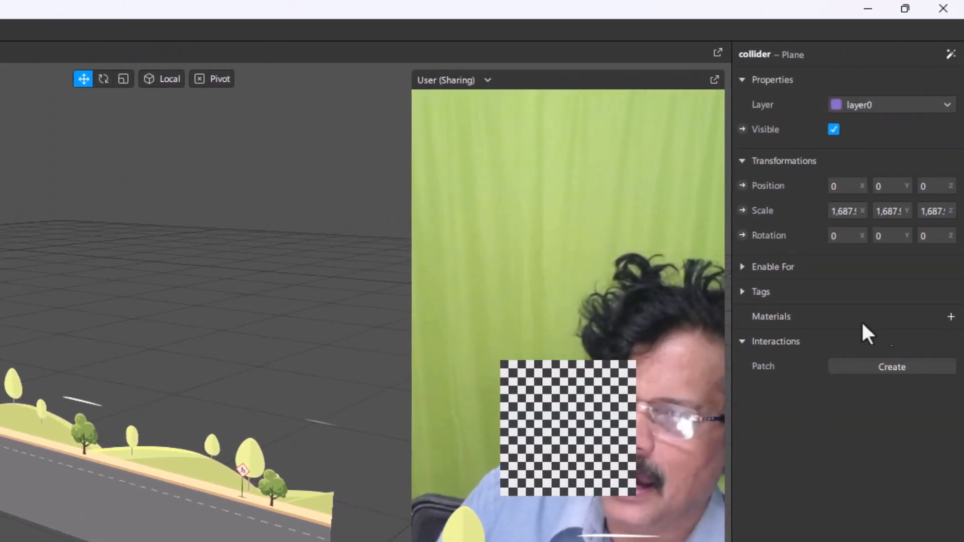
pyautogui.click(951, 317)
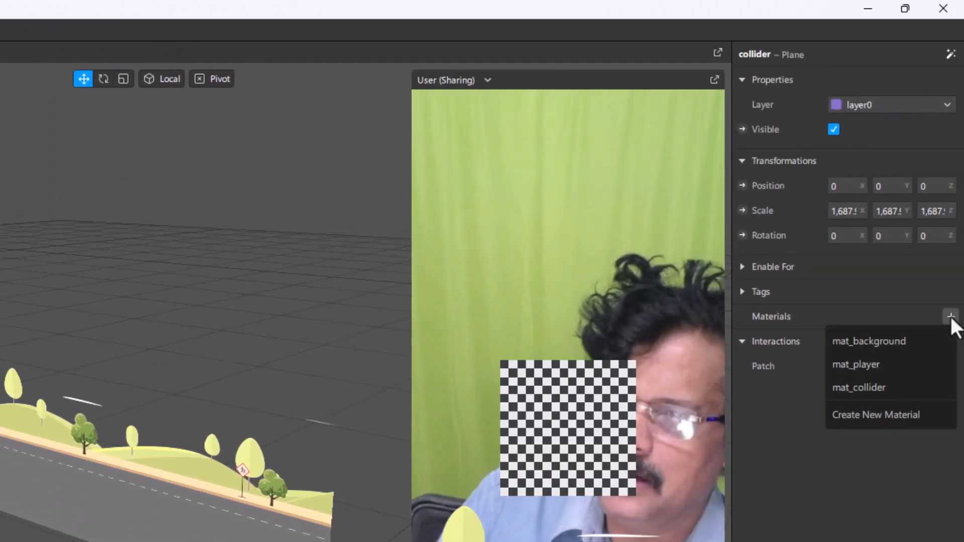
pyautogui.click(872, 387)
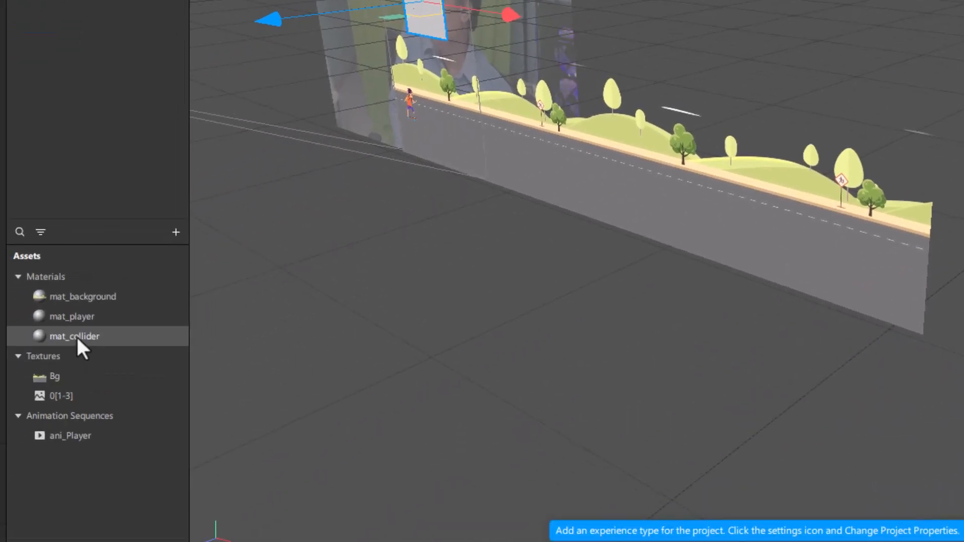
# Step: Set the shader type of the mat_collider material to Flat
pyautogui.click(76, 336)
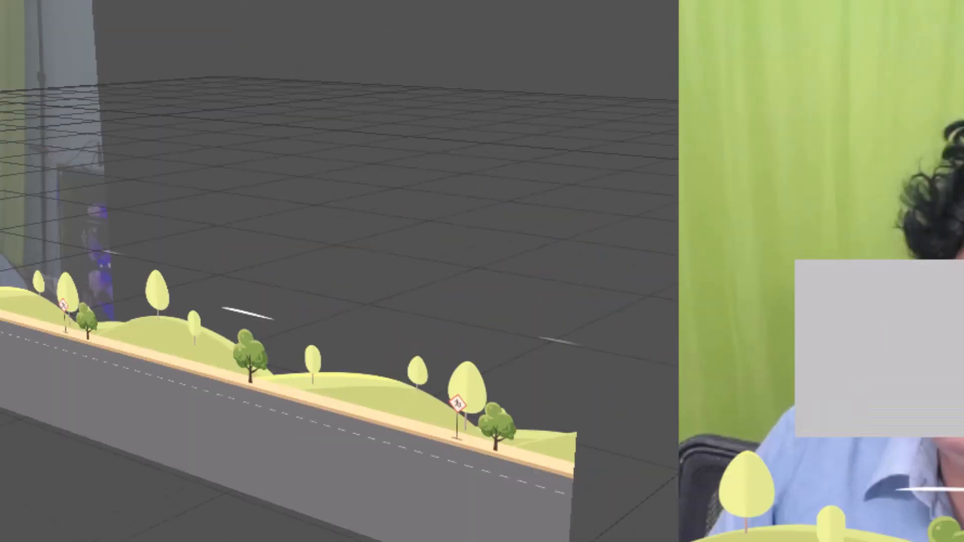
pyautogui.click(807, 164)
pyautogui.click(774, 194)
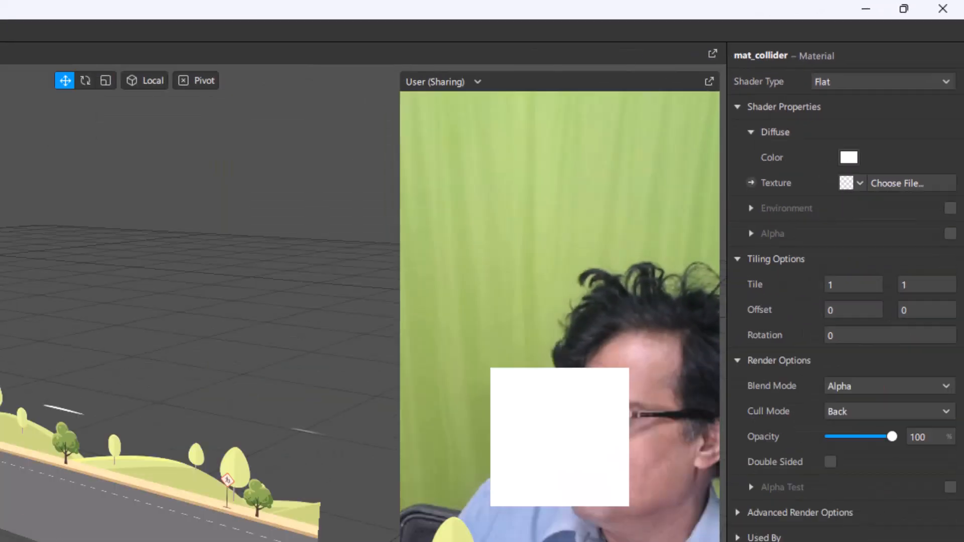
pyautogui.click(43, 367)
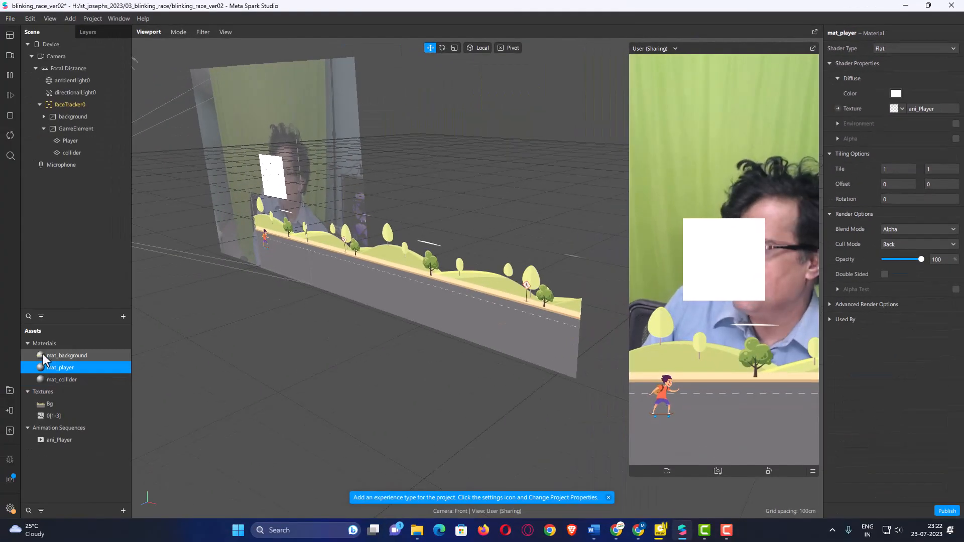
pyautogui.doubleClick(43, 354)
pyautogui.doubleClick(43, 380)
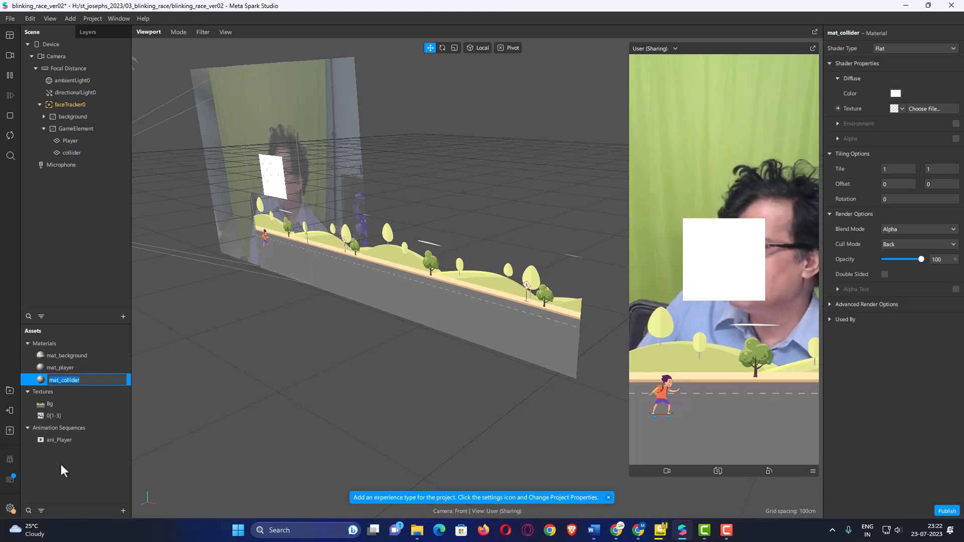
pyautogui.click(70, 469)
pyautogui.click(43, 381)
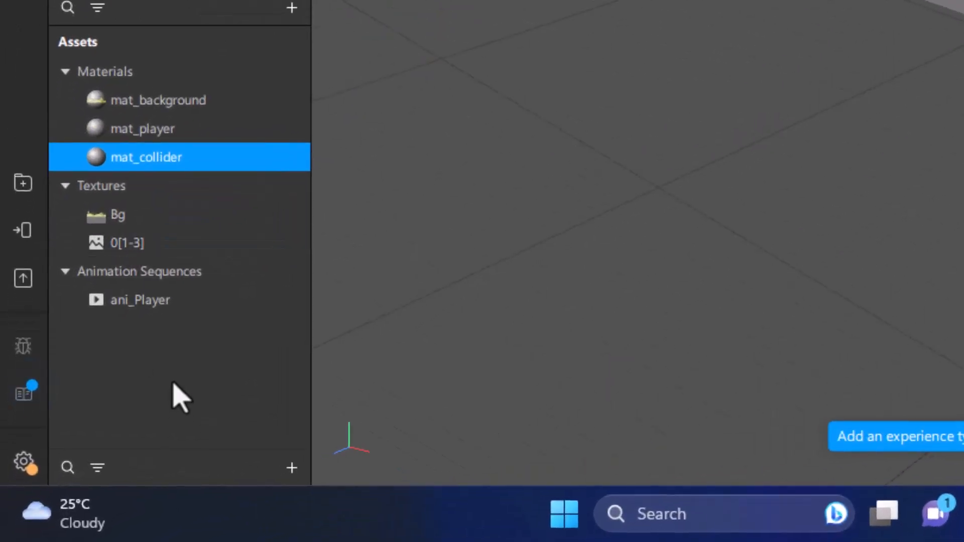
pyautogui.click(172, 383)
# Step: Create a second animation sequence asset and name it ani_collider
pyautogui.click(292, 471)
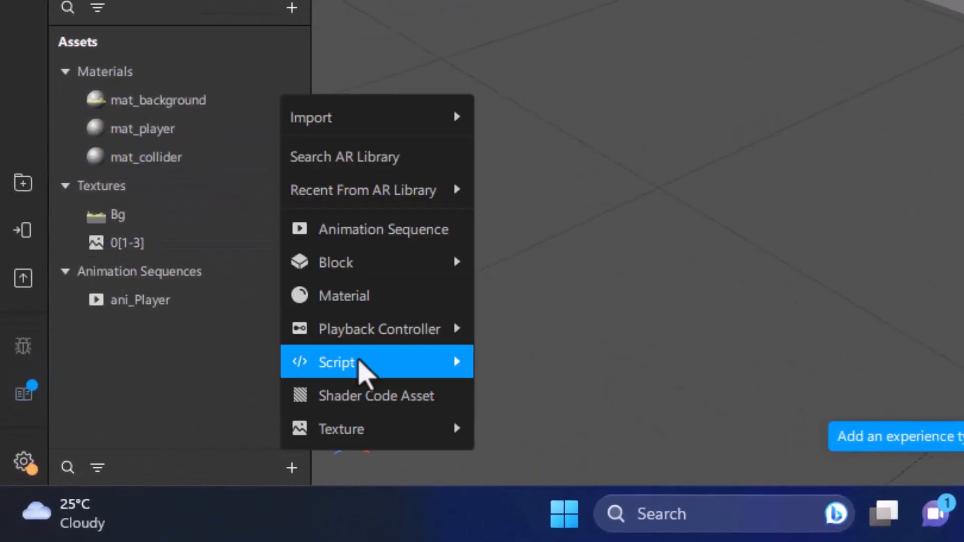
pyautogui.click(380, 228)
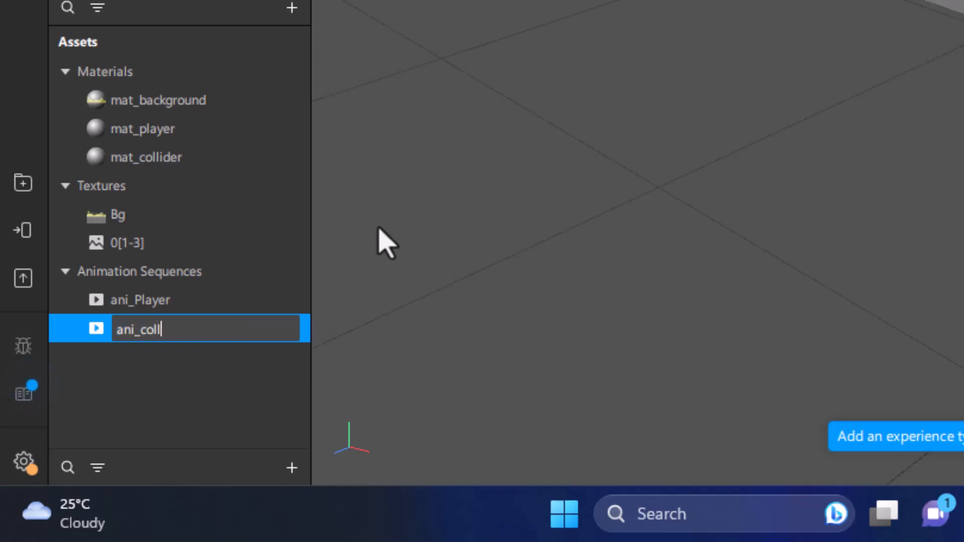
pyautogui.press('Return')
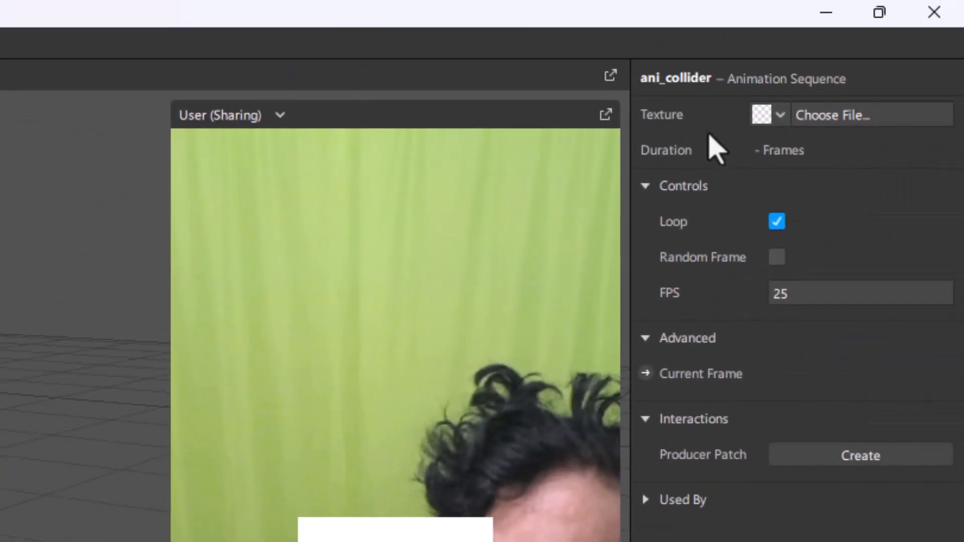
# Step: Import Colli1.png, Colli2.png and Colli3.png as the texture of the ani_collider animation sequence
pyautogui.click(820, 124)
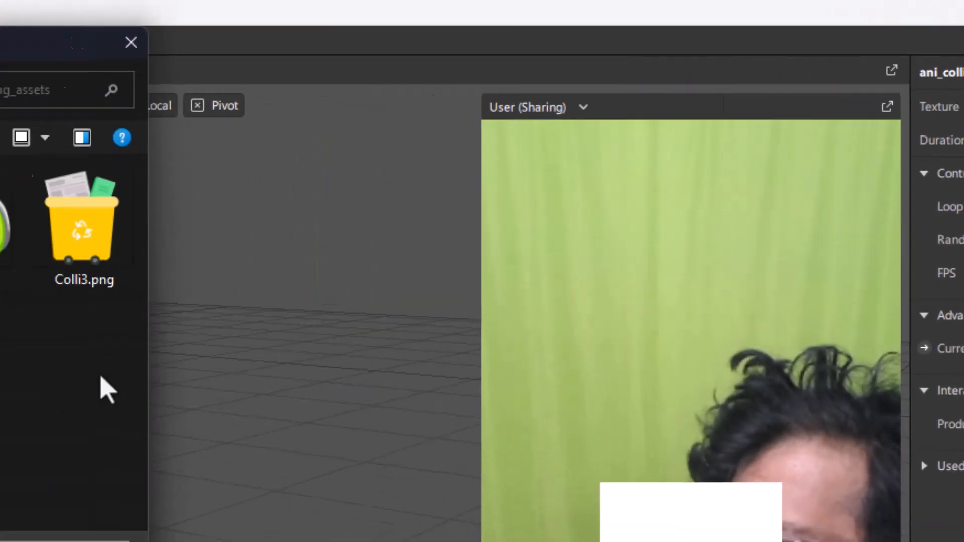
pyautogui.moveTo(798, 318); pyautogui.dragTo(600, 206)
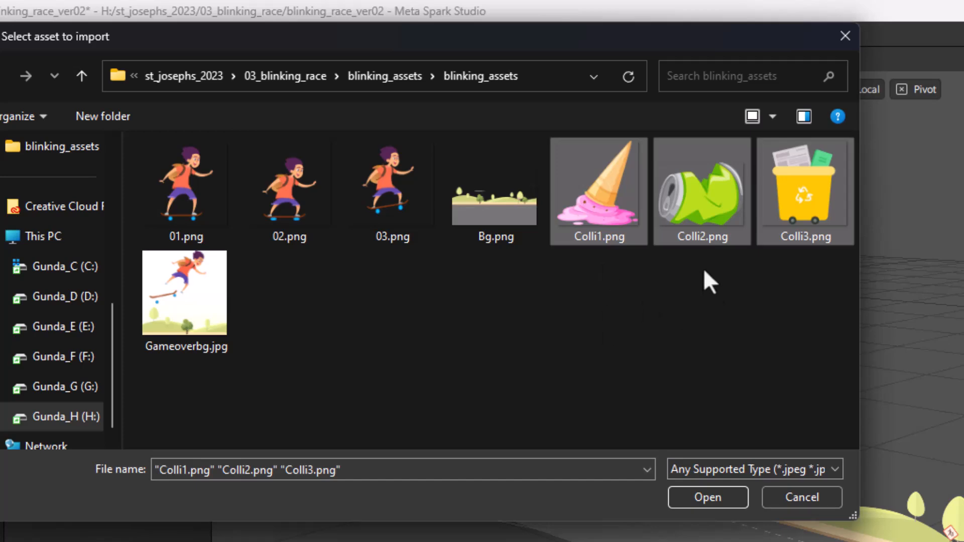
pyautogui.click(720, 496)
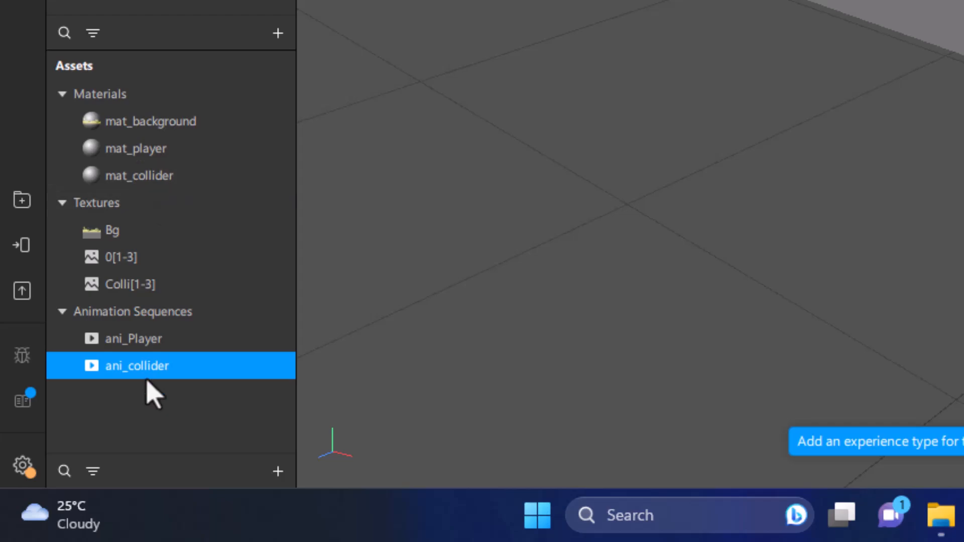
# Step: Set the diffuse texture of the mat_collider material to the ani_collider animation sequence
pyautogui.click(113, 184)
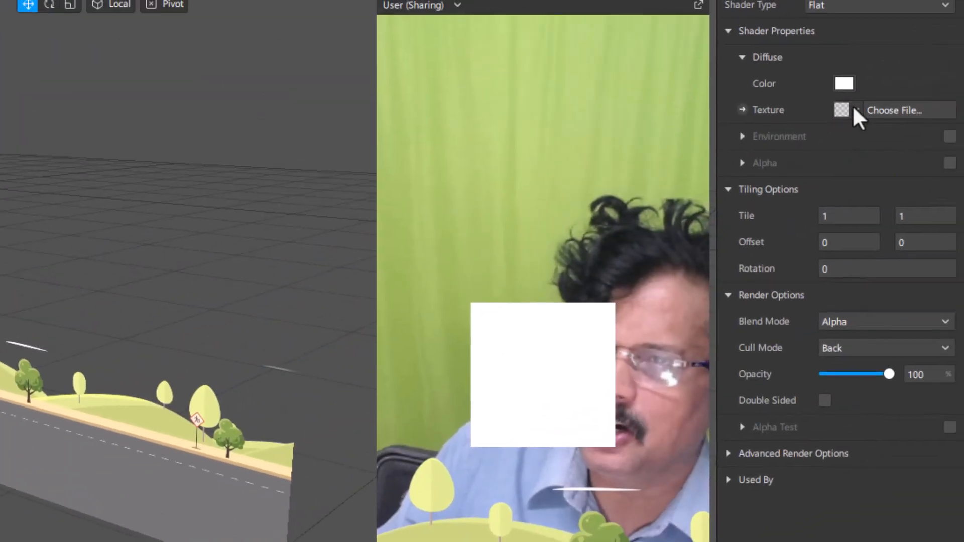
pyautogui.click(855, 111)
pyautogui.click(857, 186)
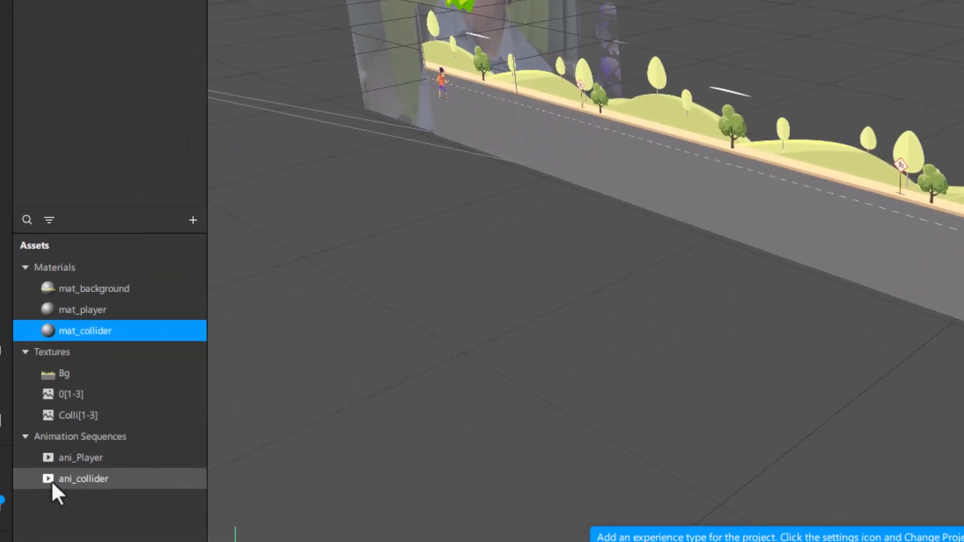
# Step: Set the frame rate of the ani_collider animation sequence to 0 FPS
pyautogui.click(48, 479)
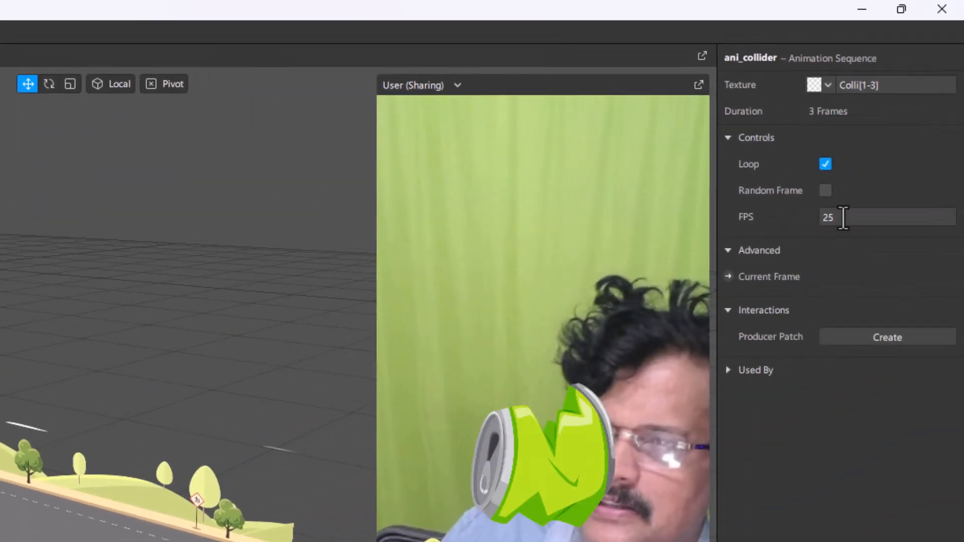
pyautogui.write('0')
pyautogui.press('Return')
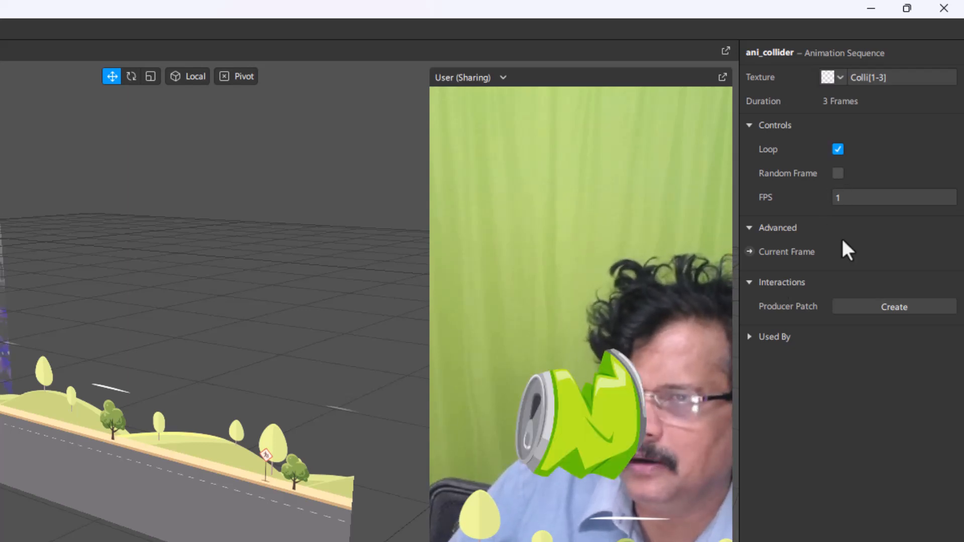
pyautogui.click(847, 196)
pyautogui.write('0')
pyautogui.press('Return')
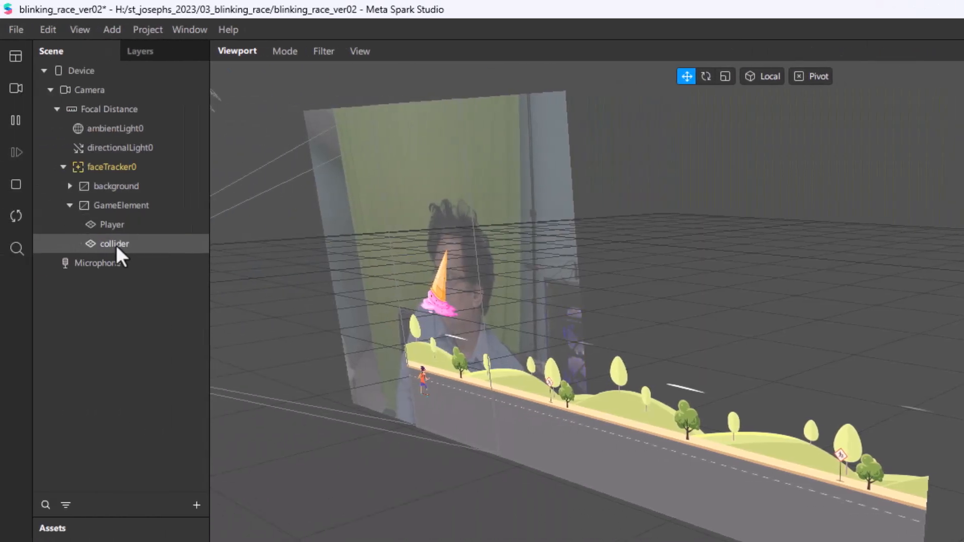
# Step: Set the collider plane's scale to 600 on the X, Y and Z axes
pyautogui.click(13, 244)
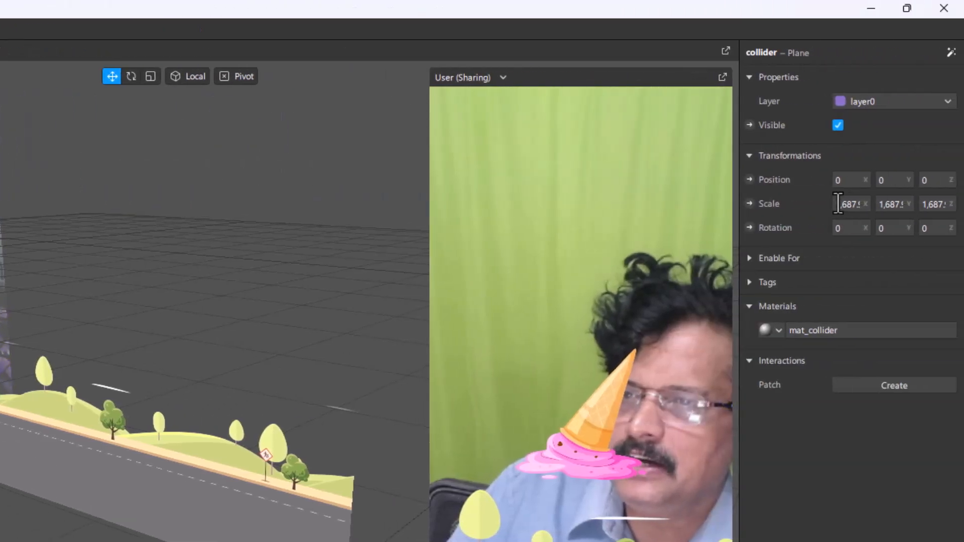
pyautogui.click(839, 204)
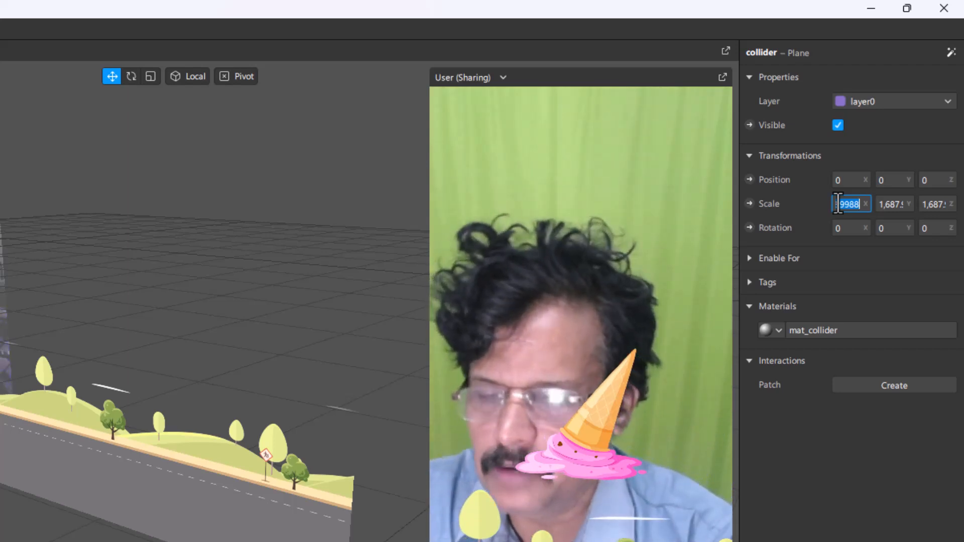
pyautogui.write('00')
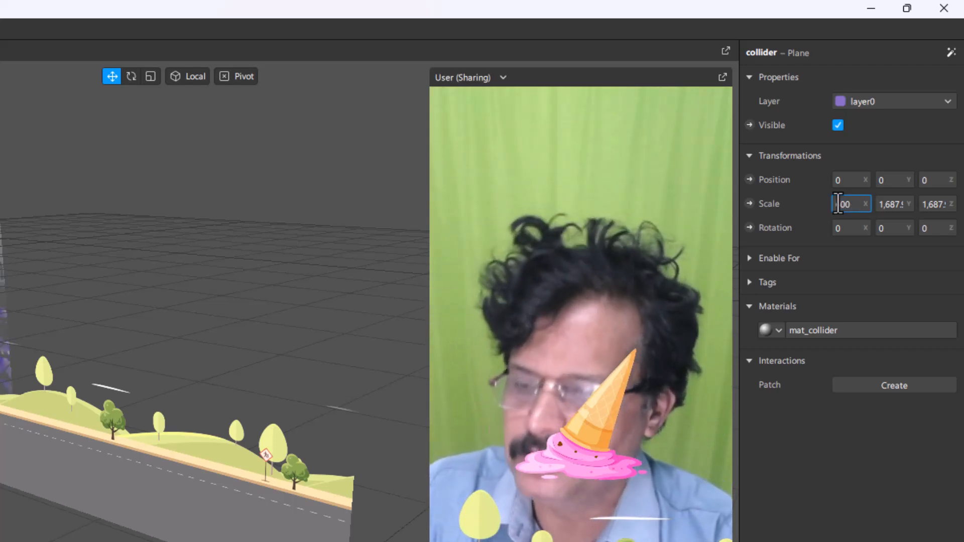
pyautogui.press('Tab')
pyautogui.write('600')
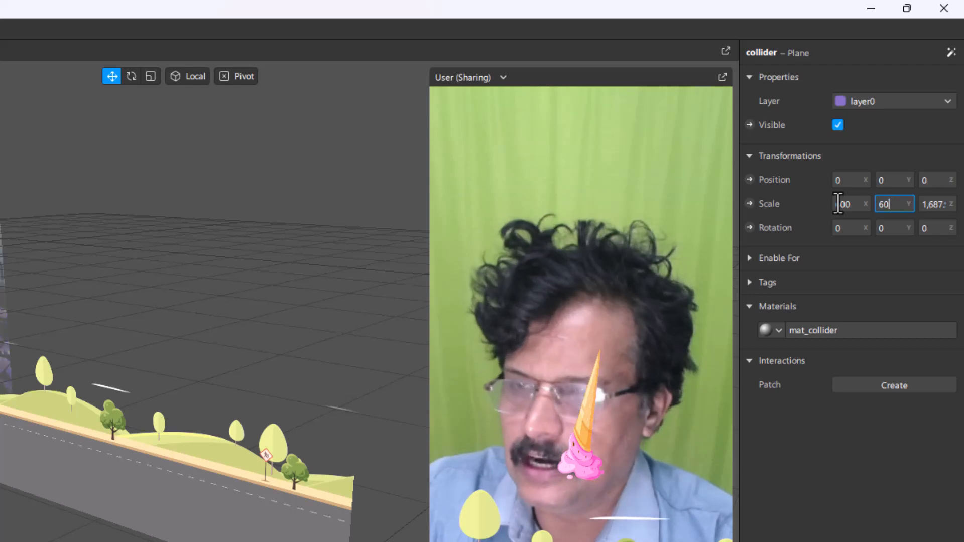
pyautogui.press('Tab')
pyautogui.click(892, 204)
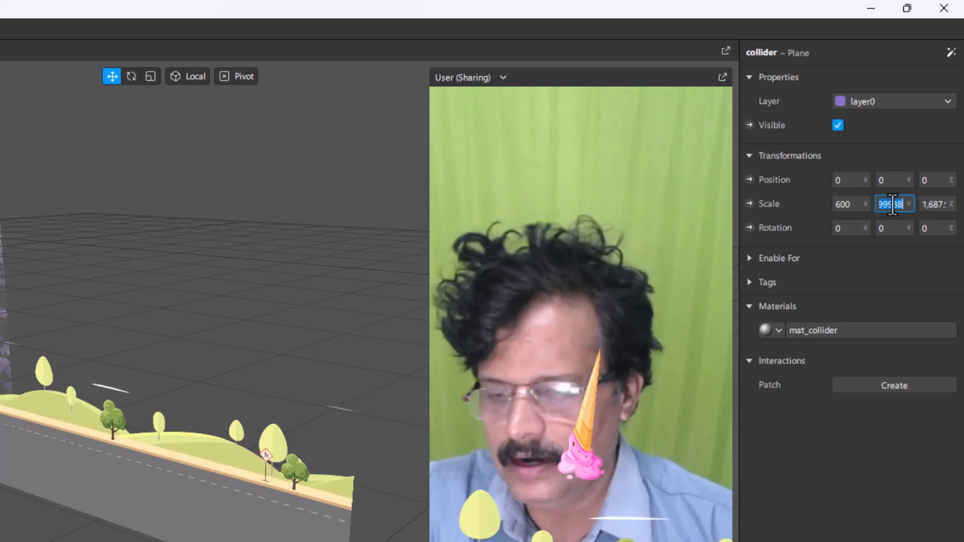
pyautogui.write('600')
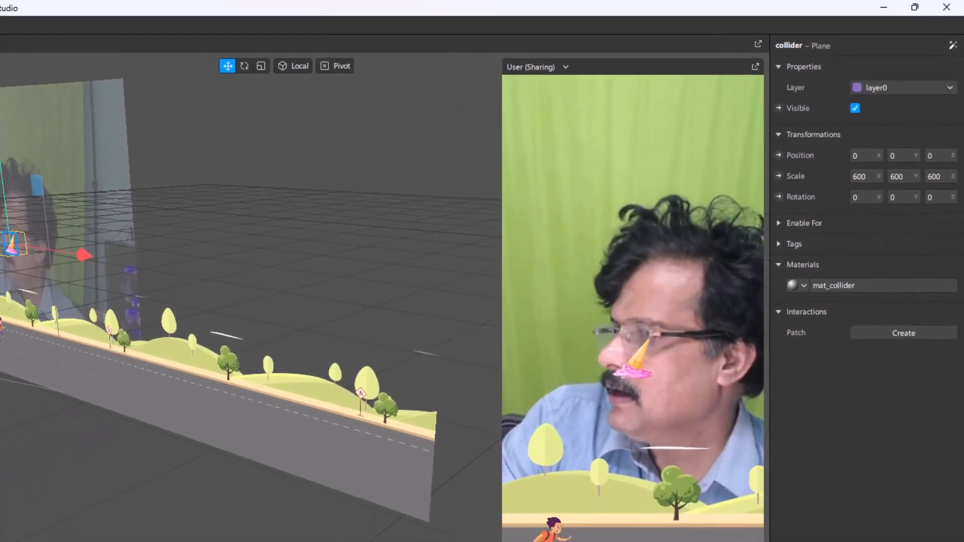
# Step: Move the collider plane down onto the road beside the player and set its Y position to -290
pyautogui.click(26, 321)
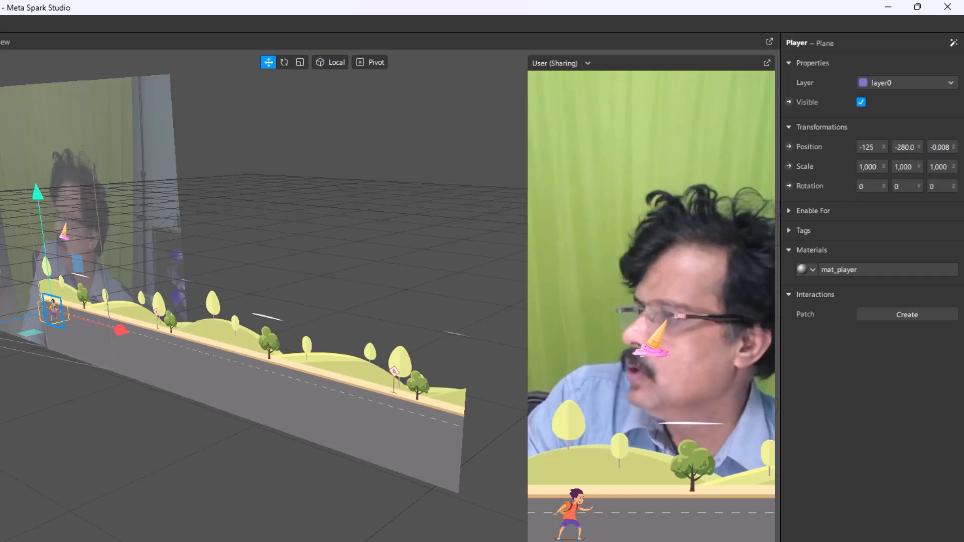
pyautogui.click(0, 322)
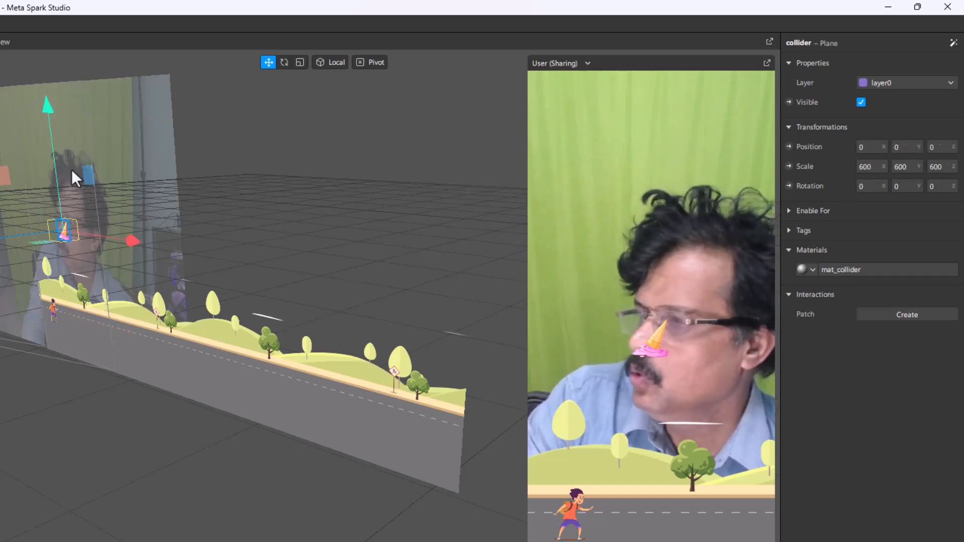
pyautogui.moveTo(46, 107); pyautogui.dragTo(47, 210)
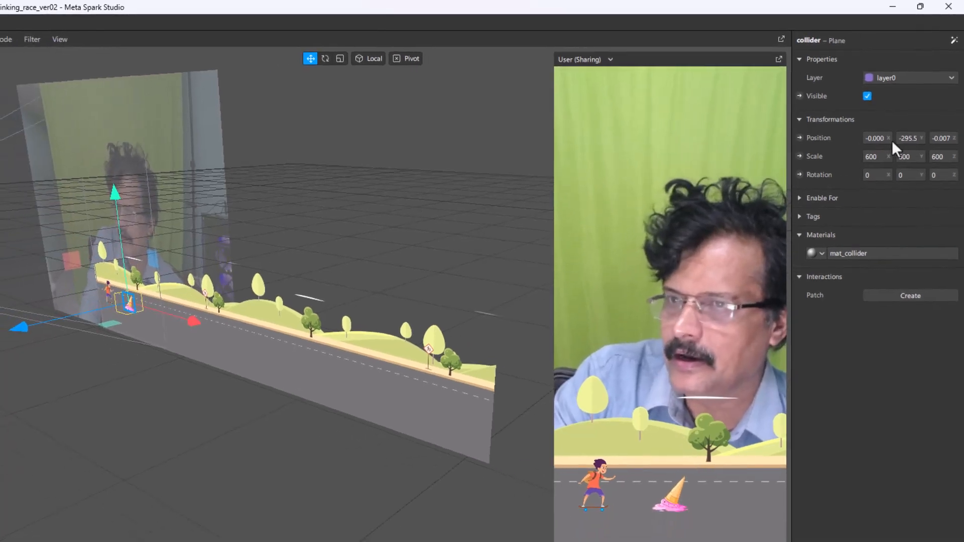
pyautogui.press('BackSpace')
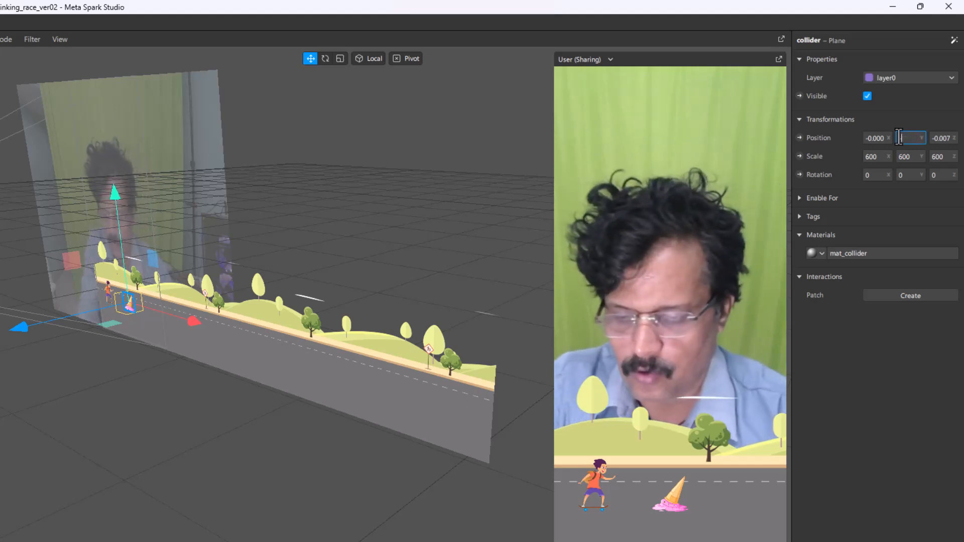
pyautogui.write('-290')
pyautogui.press('Return')
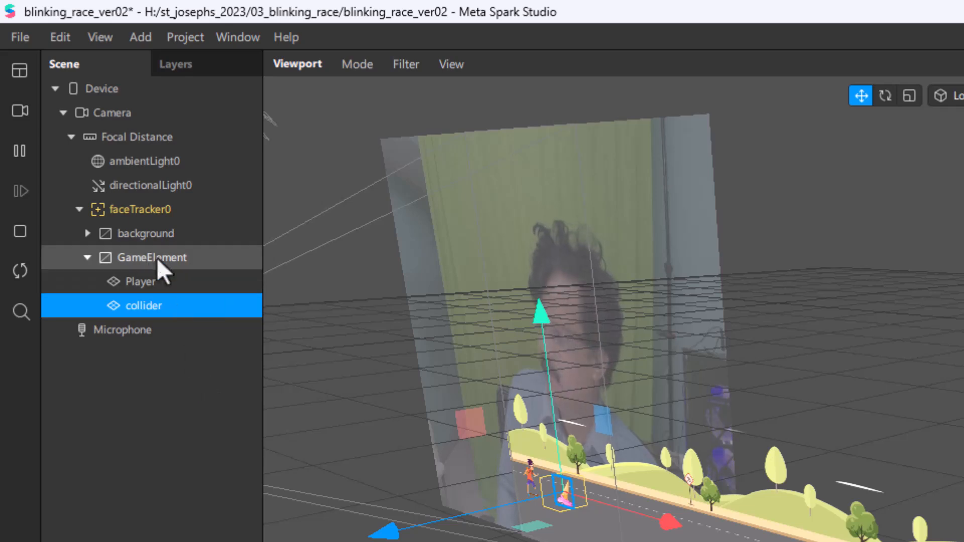
# Step: Add a 2D text object inside the GameElement canvas and set its text to YOUR SCORE
pyautogui.click(142, 262)
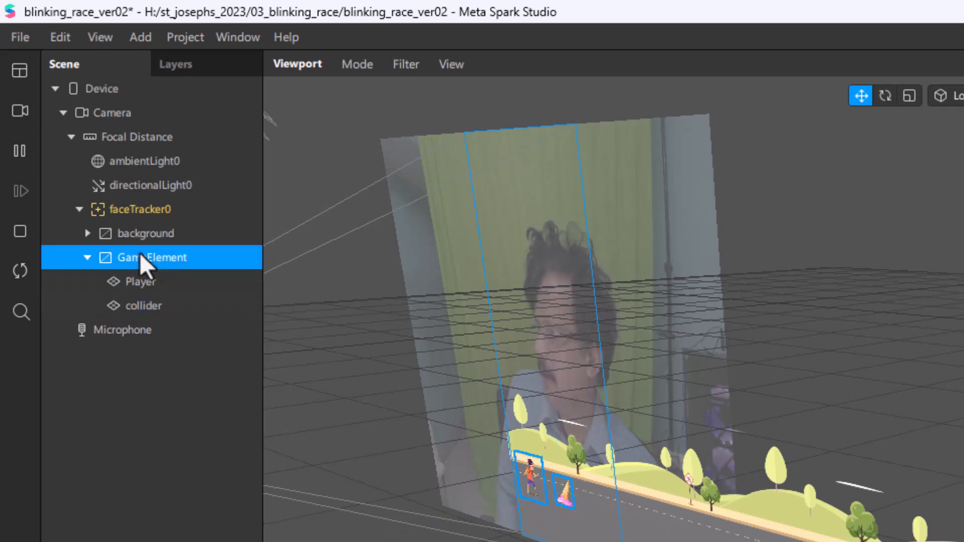
pyautogui.rightClick(139, 253)
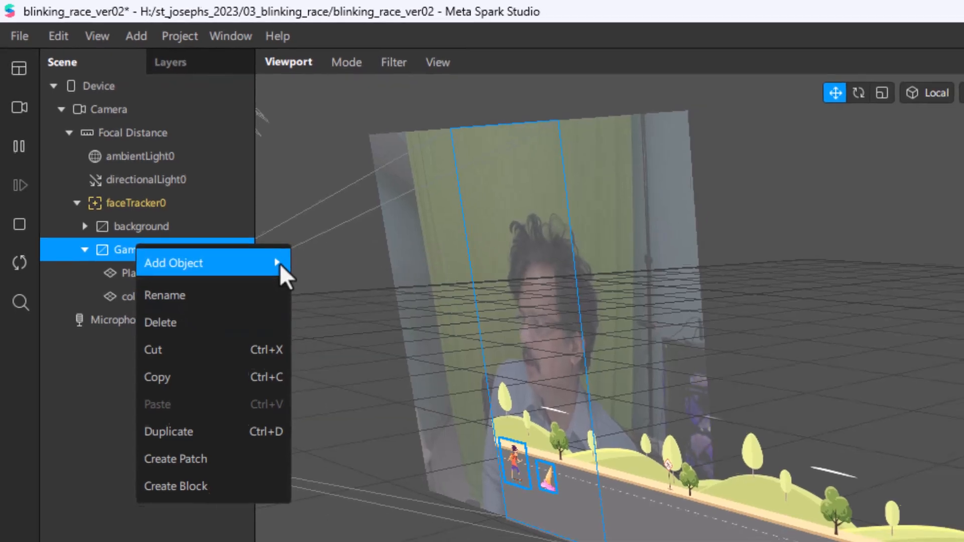
pyautogui.moveTo(279, 264)
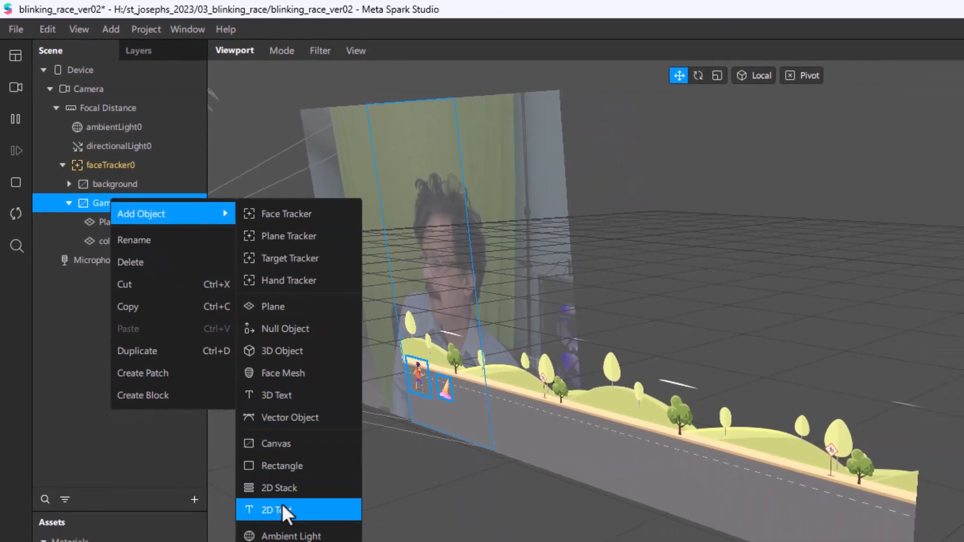
pyautogui.click(282, 504)
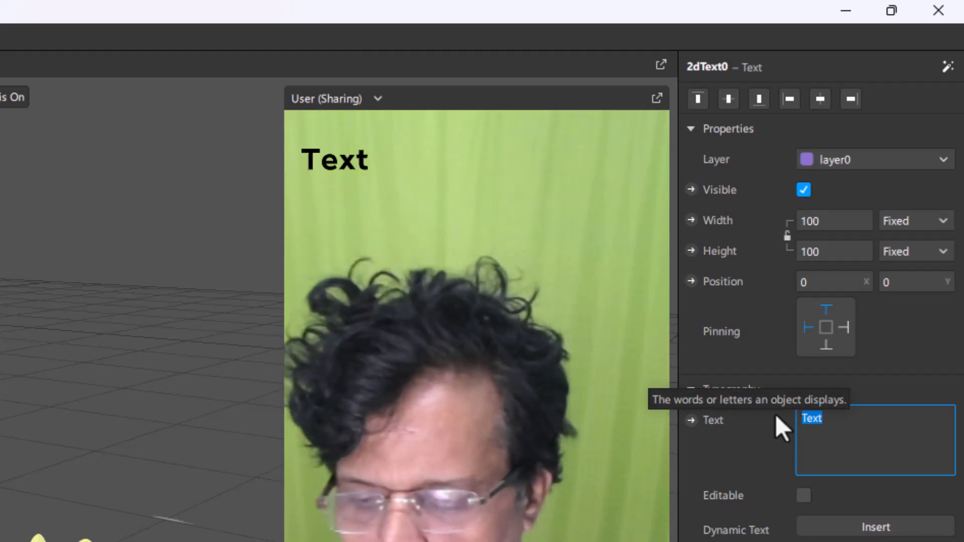
pyautogui.write('your scr')
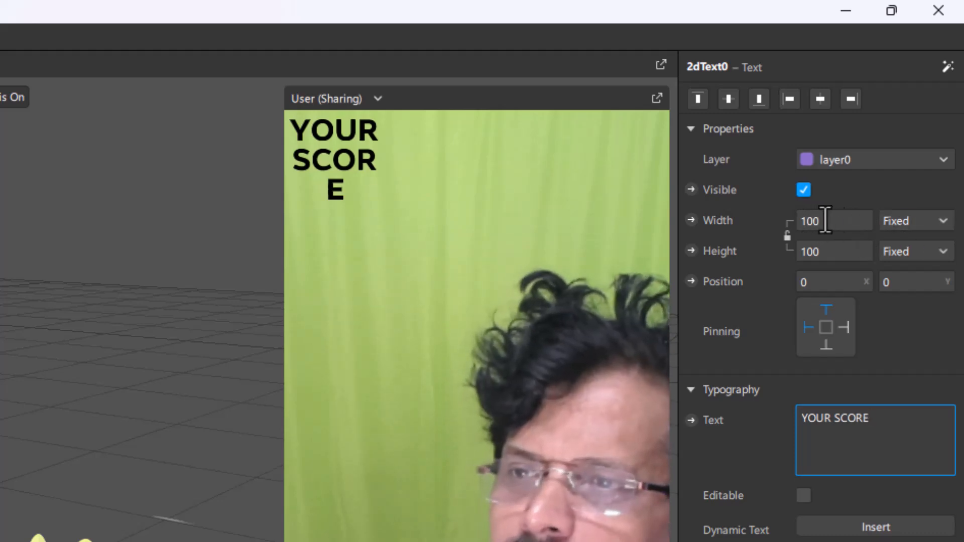
# Step: Switch the YOUR SCORE text's width to Relative and set it to 100
pyautogui.click(920, 224)
pyautogui.click(920, 246)
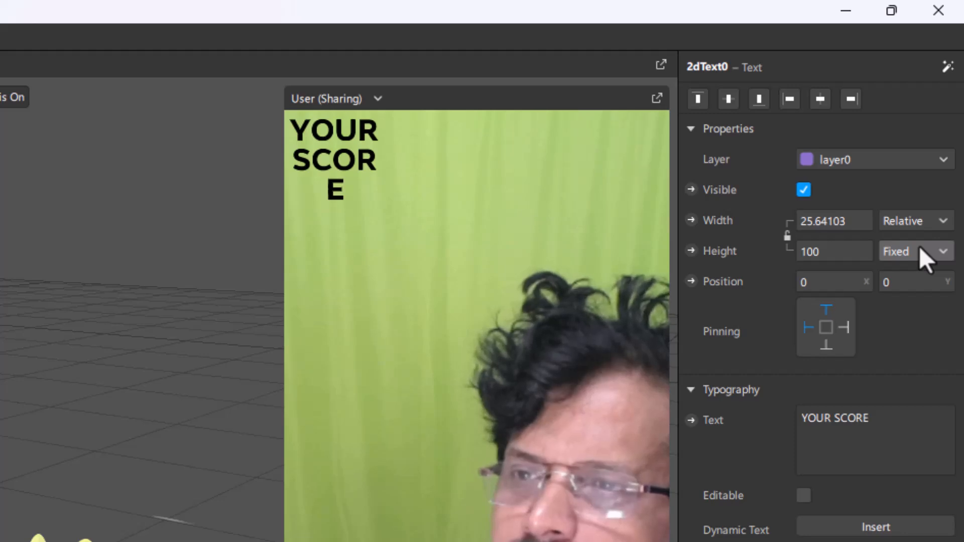
pyautogui.click(854, 221)
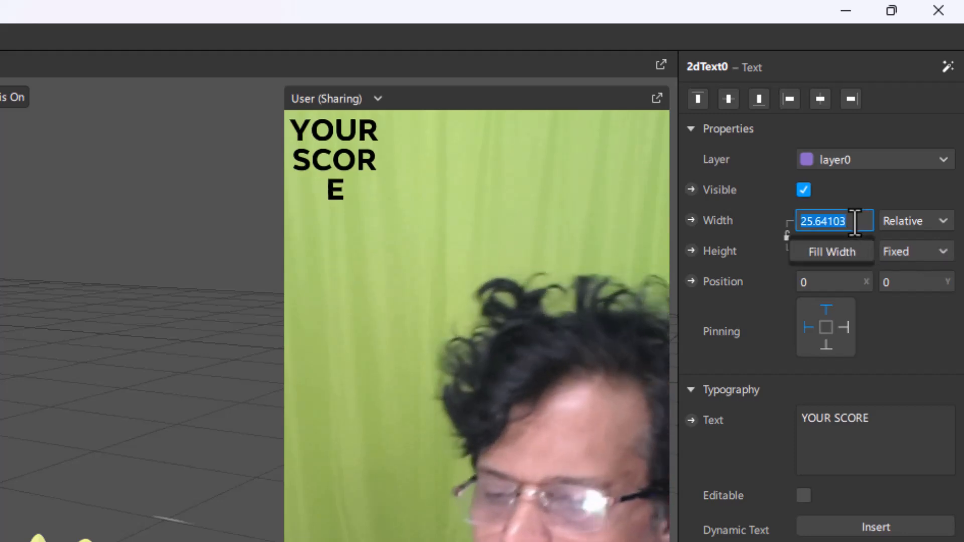
pyautogui.write('100')
pyautogui.press('Return')
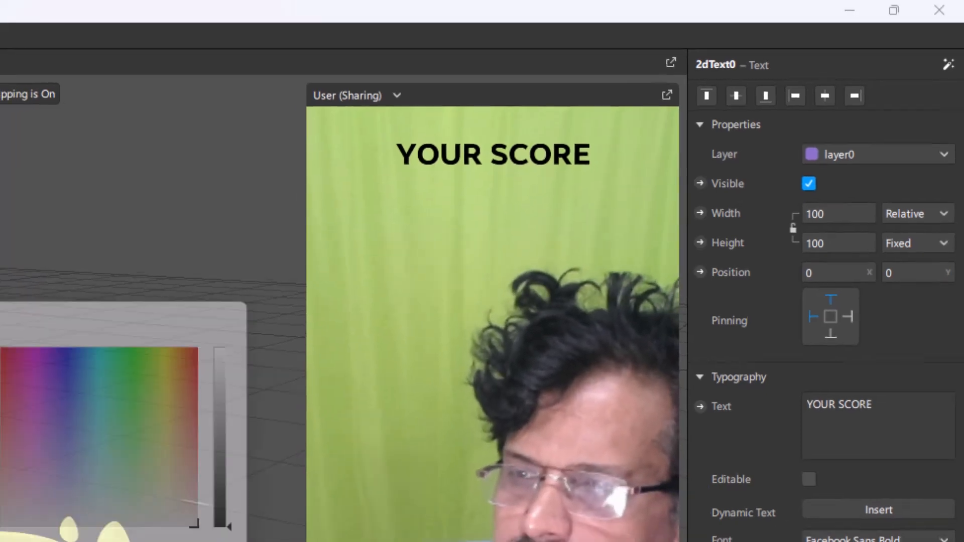
# Step: Change the YOUR SCORE text's color to light yellow, #ffff7f
pyautogui.click(841, 492)
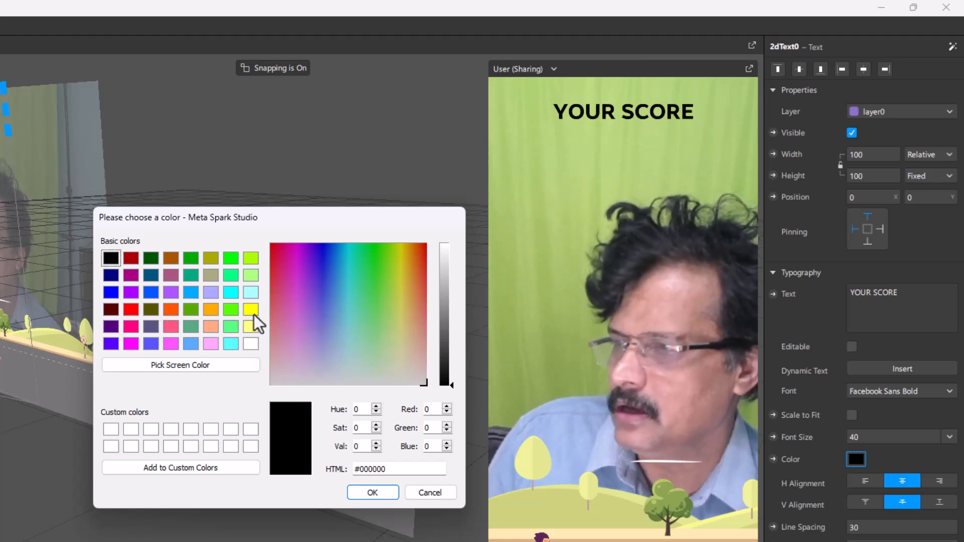
pyautogui.click(191, 344)
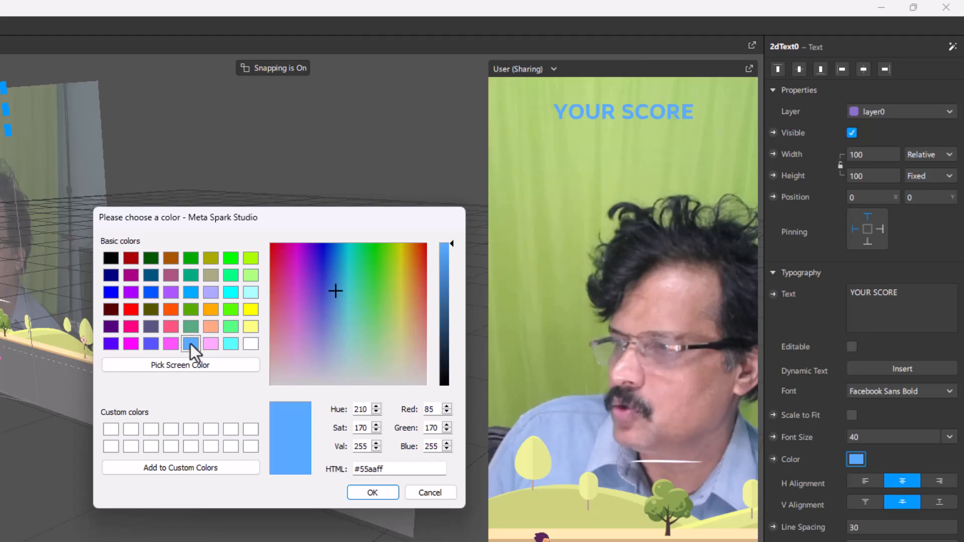
pyautogui.click(251, 327)
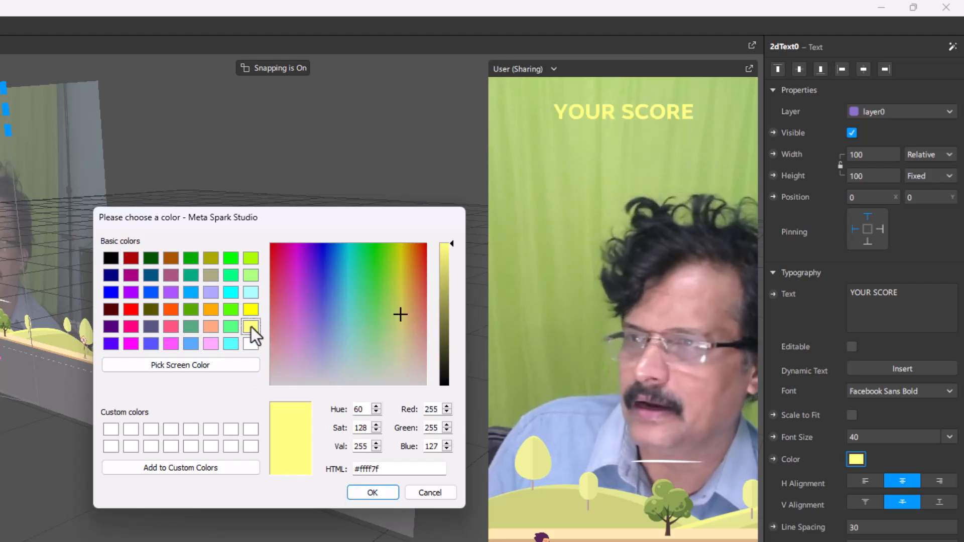
pyautogui.click(371, 492)
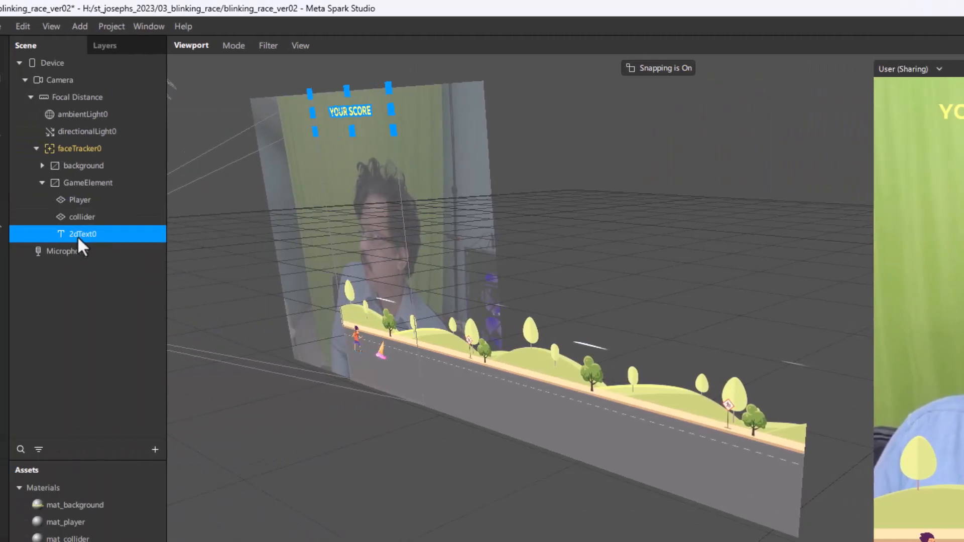
# Step: Rename the 2D text object in the scene as YourScore
pyautogui.doubleClick(80, 233)
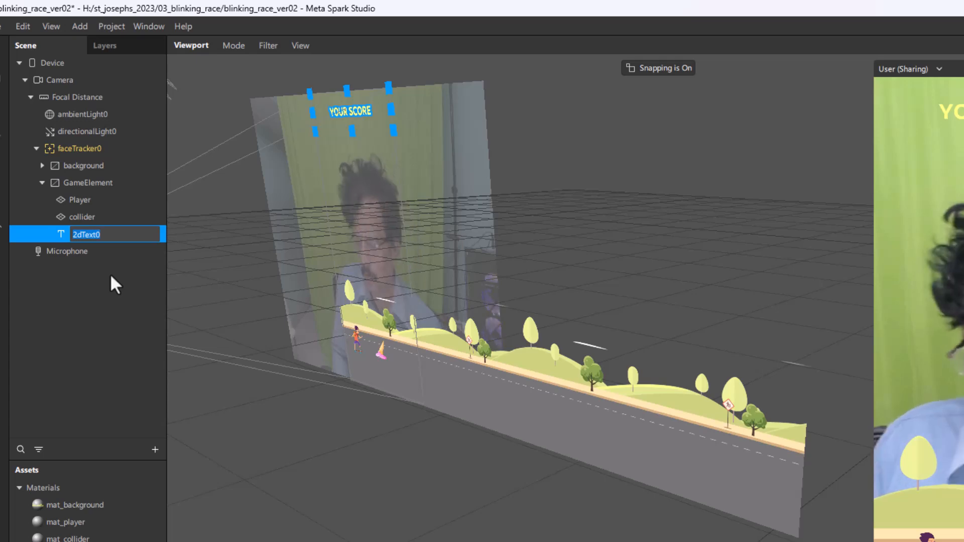
pyautogui.write('YourSc')
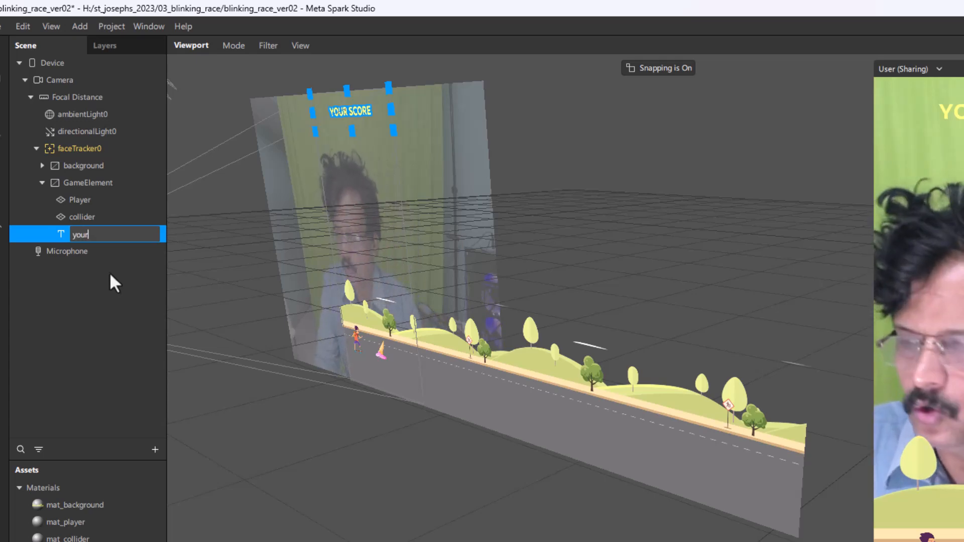
pyautogui.write('ore')
pyautogui.press('Return')
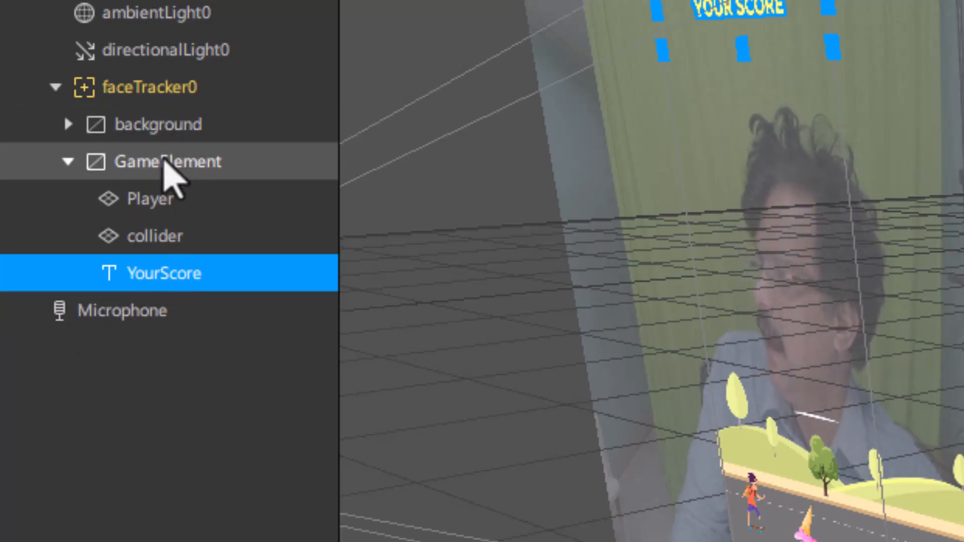
# Step: Duplicate the YourScore text object inside GameElement and rename the copy as Score
pyautogui.click(168, 163)
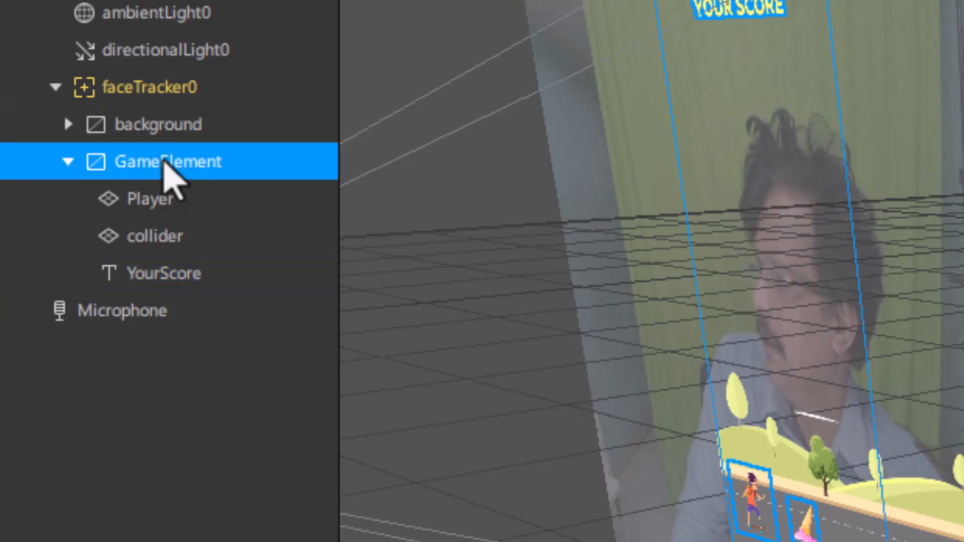
pyautogui.click(147, 275)
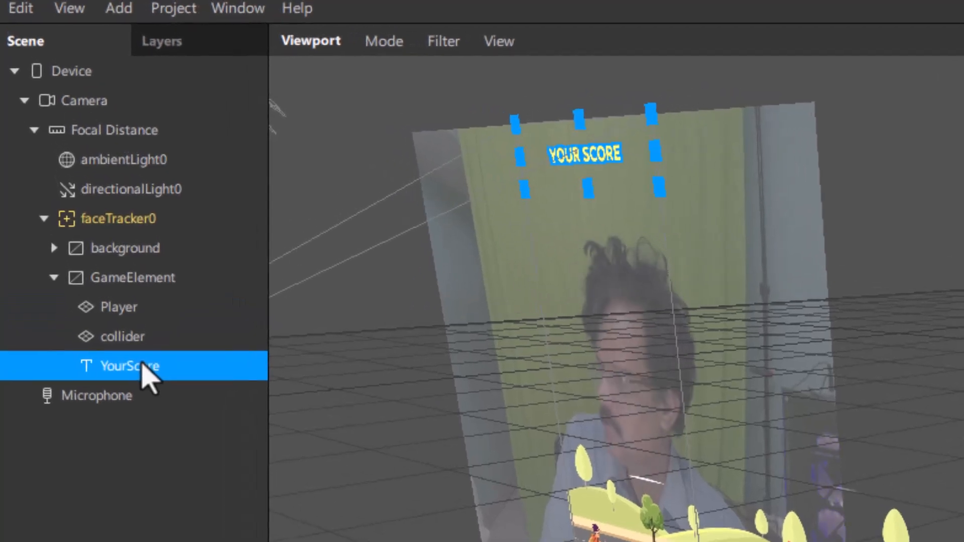
pyautogui.hotkey('ctrl', 'd')
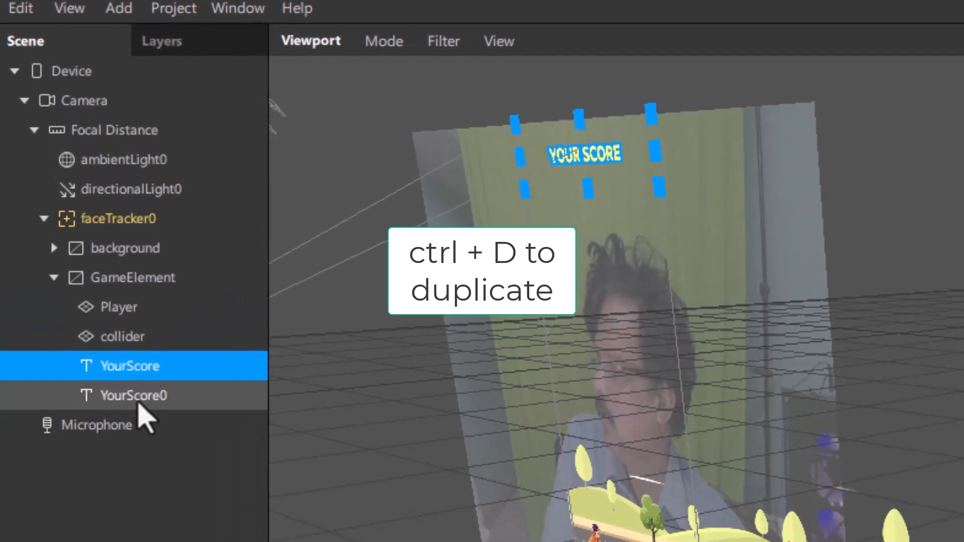
pyautogui.doubleClick(141, 396)
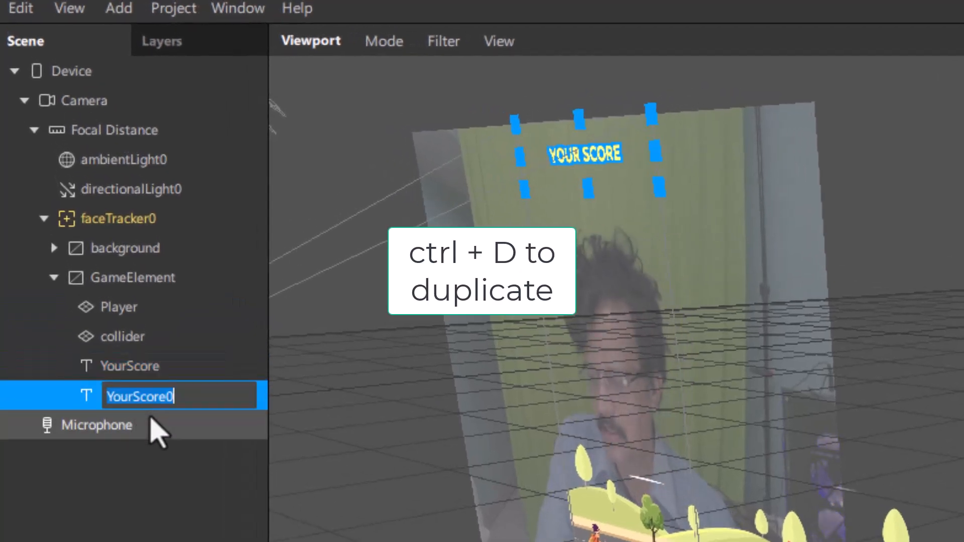
pyautogui.write('Sc')
pyautogui.press('Return')
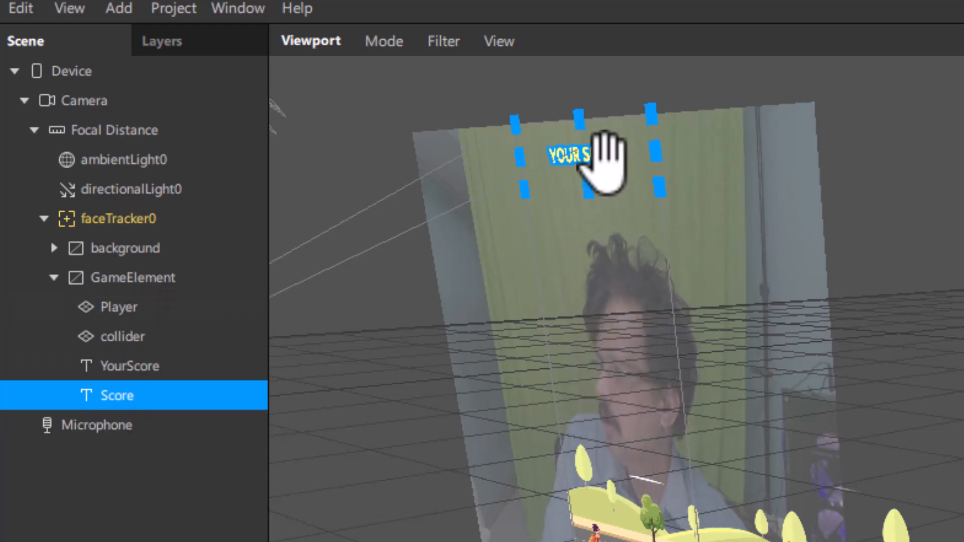
# Step: Move the Score text directly below the YOUR SCORE text, centred at about X 0, Y 45
pyautogui.moveTo(605, 156); pyautogui.dragTo(605, 182)
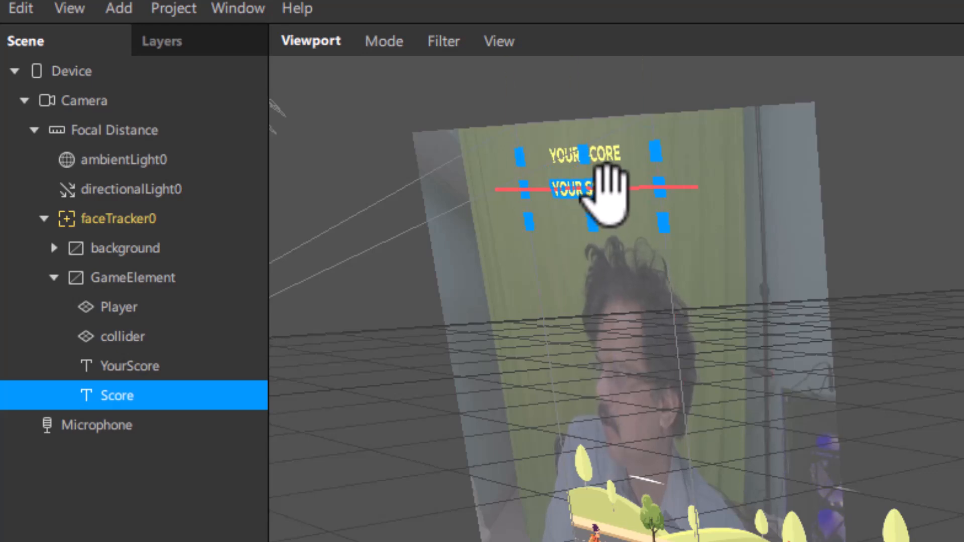
pyautogui.moveTo(606, 195); pyautogui.dragTo(600, 184)
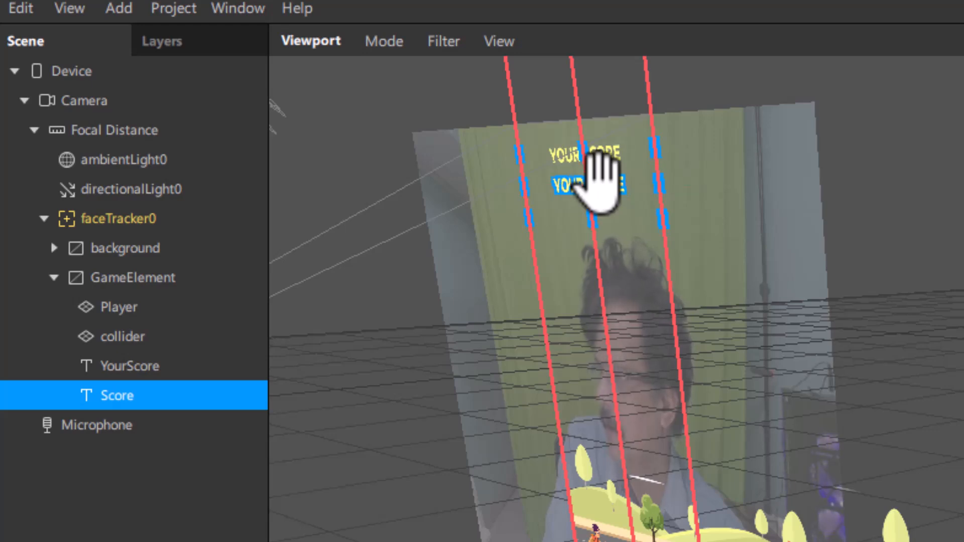
pyautogui.moveTo(599, 185); pyautogui.dragTo(598, 185)
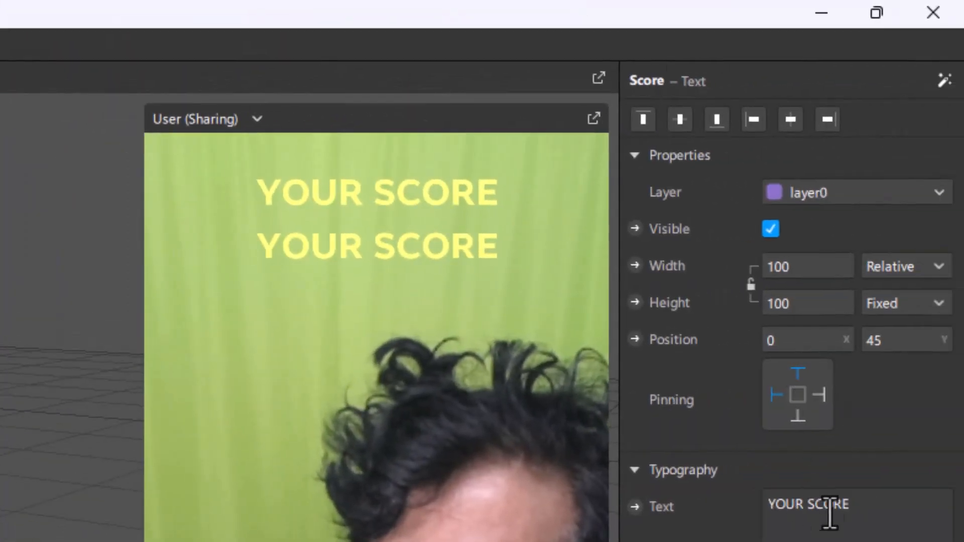
# Step: Replace the Score object's text content with 20
pyautogui.moveTo(862, 501); pyautogui.dragTo(667, 492)
pyautogui.write('20')
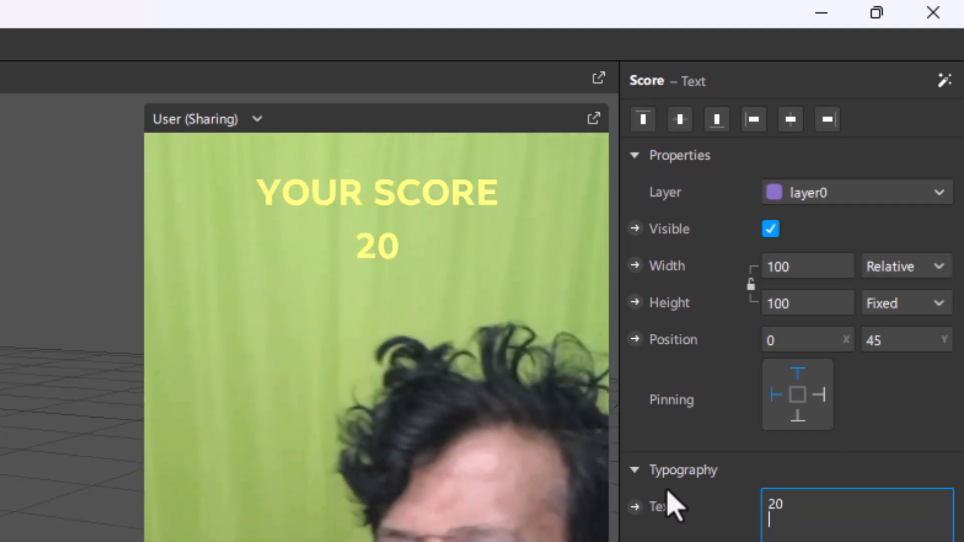
pyautogui.press('Return')
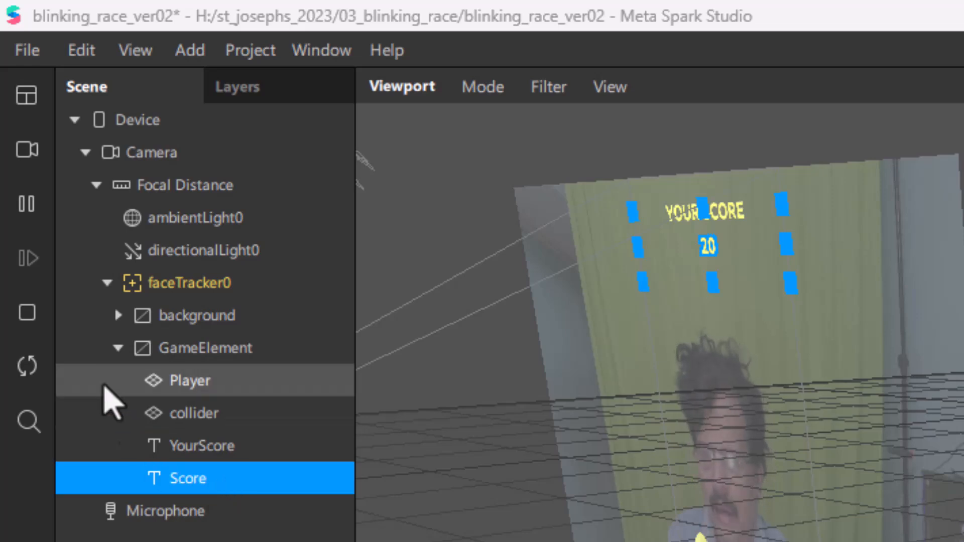
# Step: Collapse the GameElement group and add a new canvas under faceTracker0
pyautogui.click(117, 349)
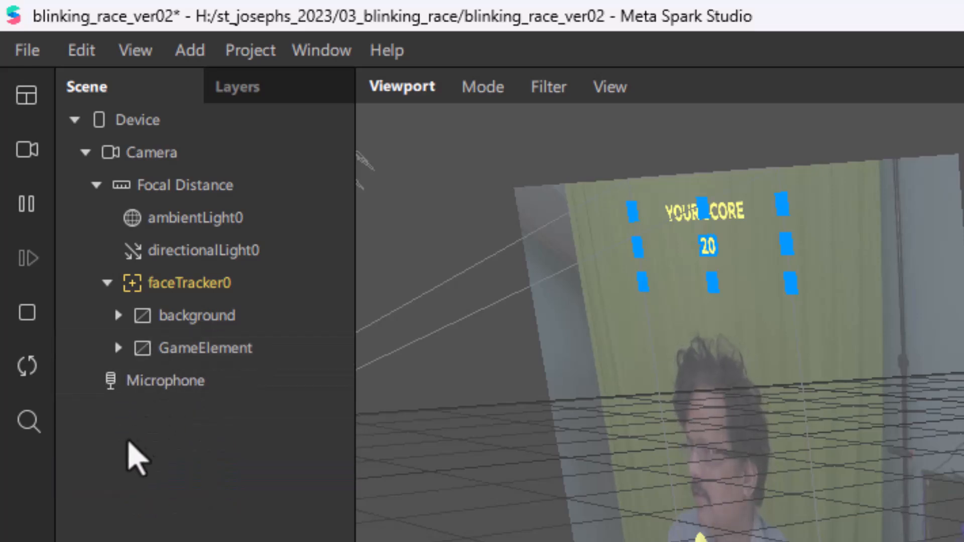
pyautogui.click(197, 295)
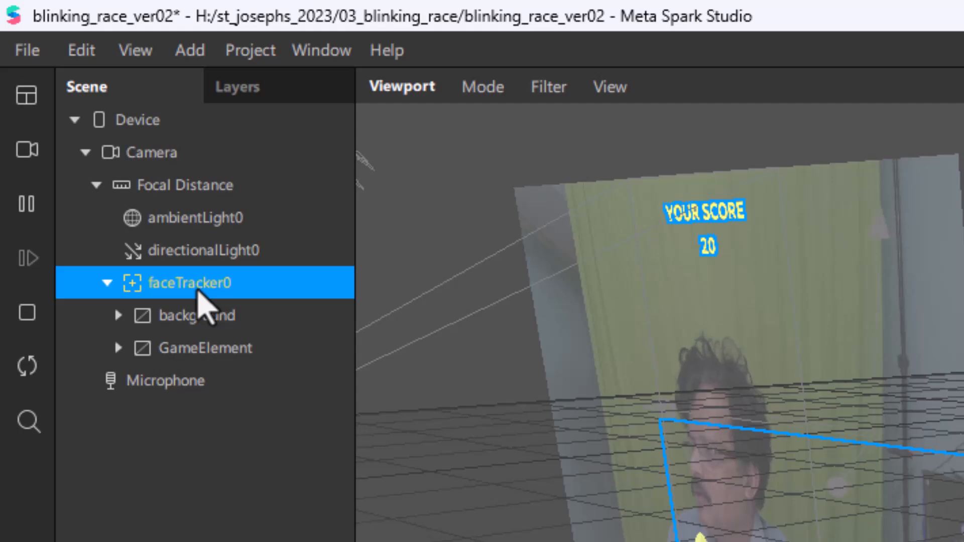
pyautogui.rightClick(197, 293)
pyautogui.moveTo(214, 307)
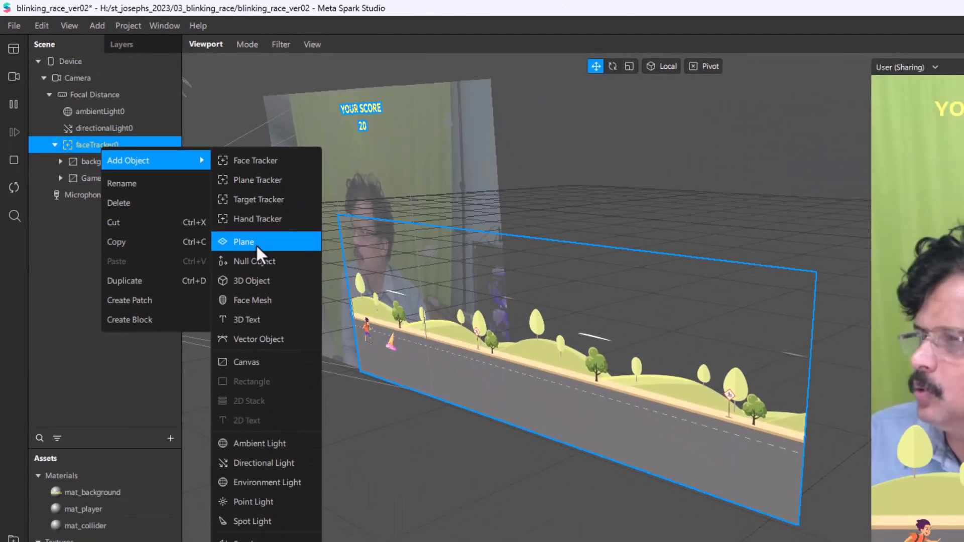
pyautogui.click(259, 361)
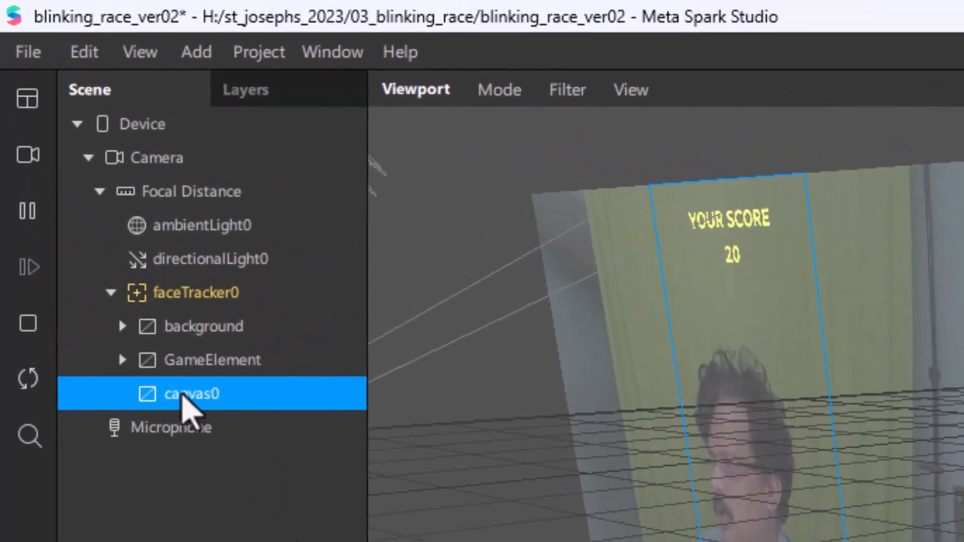
# Step: Rename the new canvas under faceTracker0 as GameOver
pyautogui.doubleClick(94, 197)
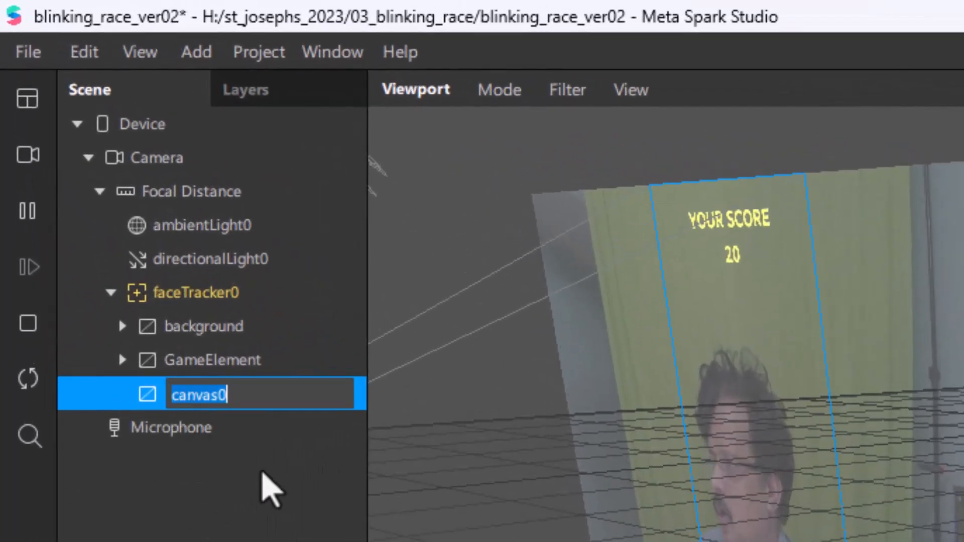
pyautogui.write('GA')
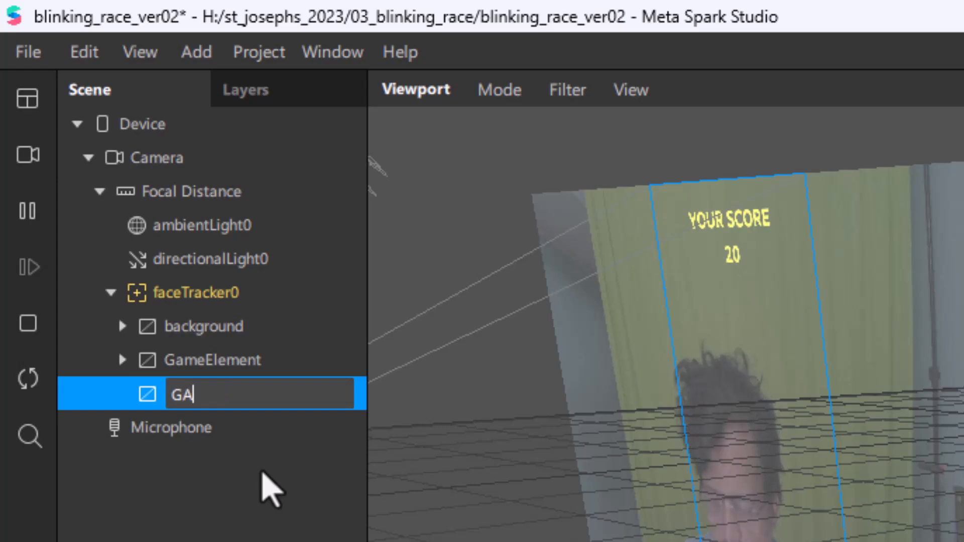
pyautogui.press('BackSpace')
pyautogui.write('ame')
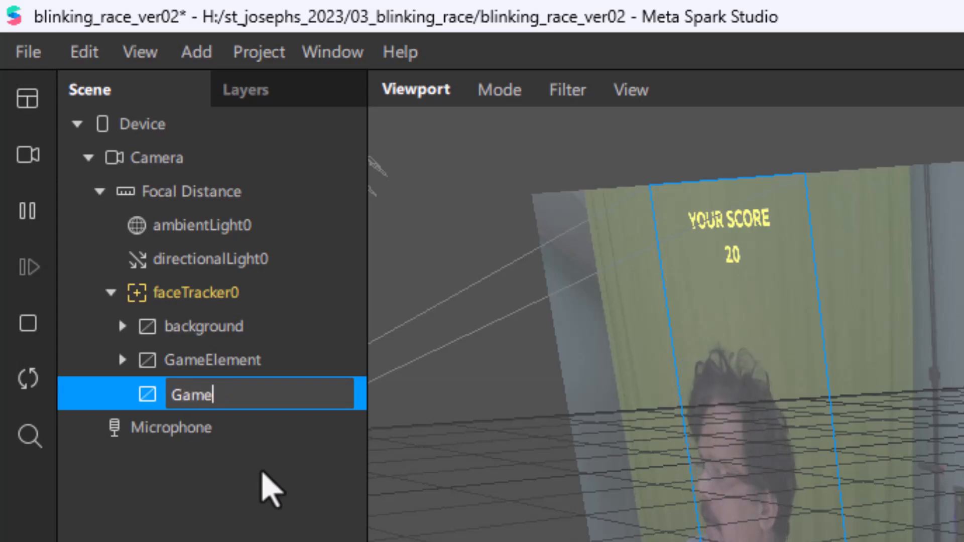
pyautogui.write('Over')
pyautogui.press('Return')
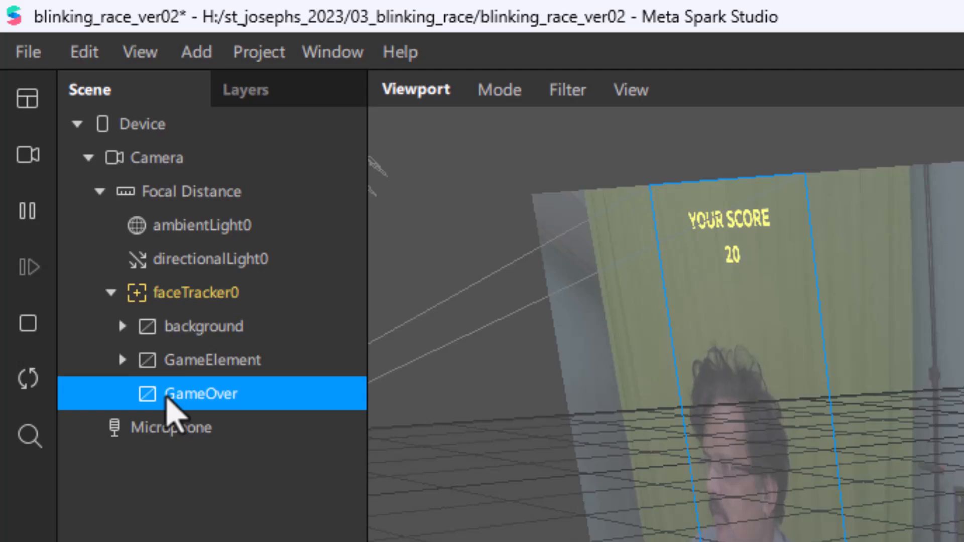
# Step: Add a plane inside the GameOver canvas and rename it as GameOverScreen
pyautogui.rightClick(166, 397)
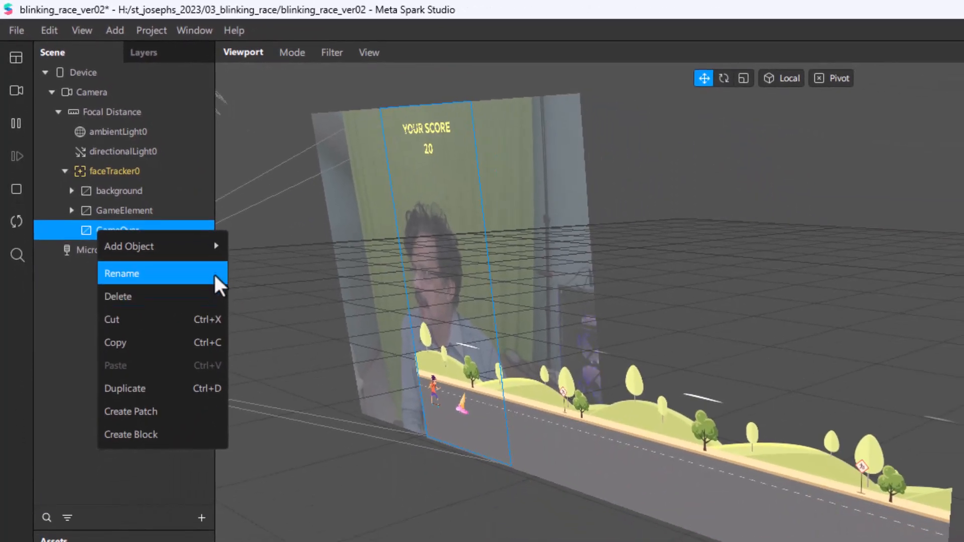
pyautogui.moveTo(240, 284)
pyautogui.click(266, 342)
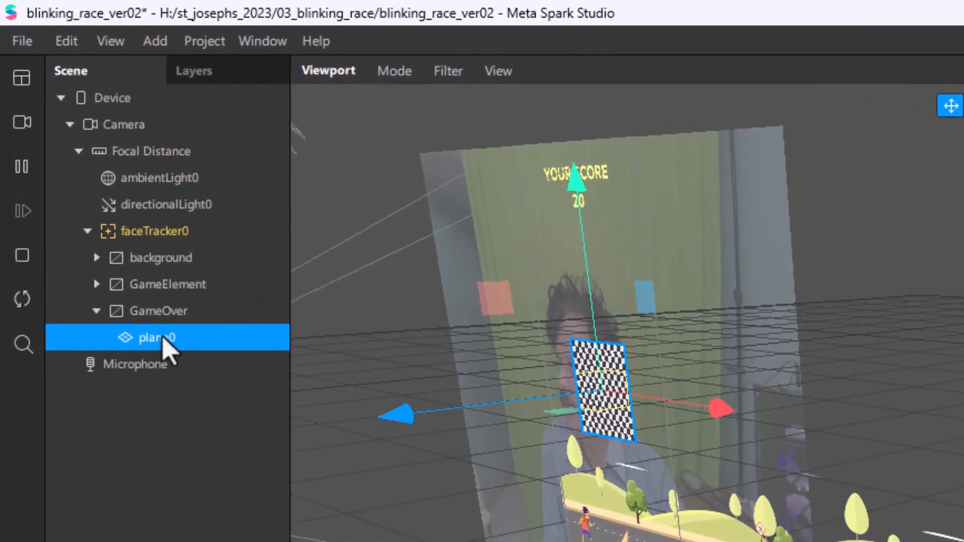
pyautogui.doubleClick(162, 341)
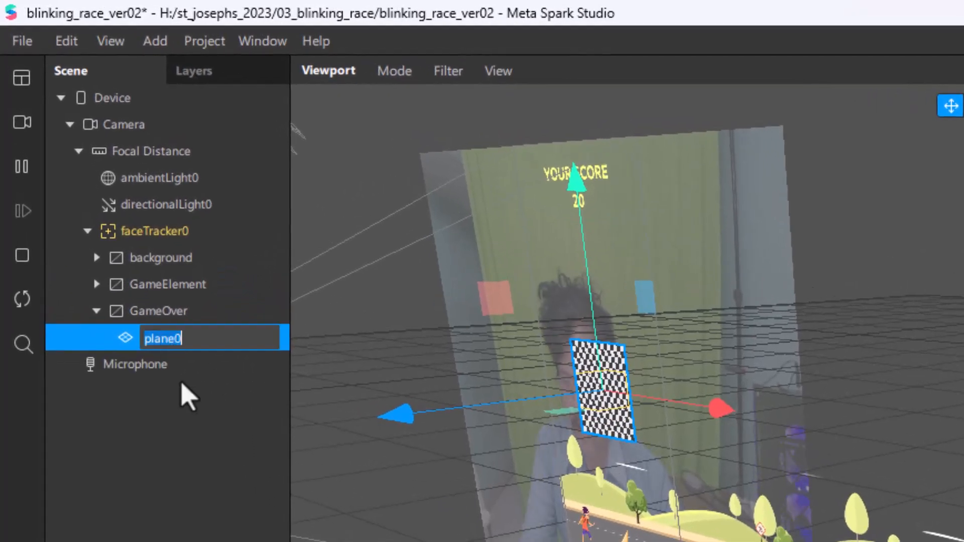
pyautogui.write('GameOverScreen')
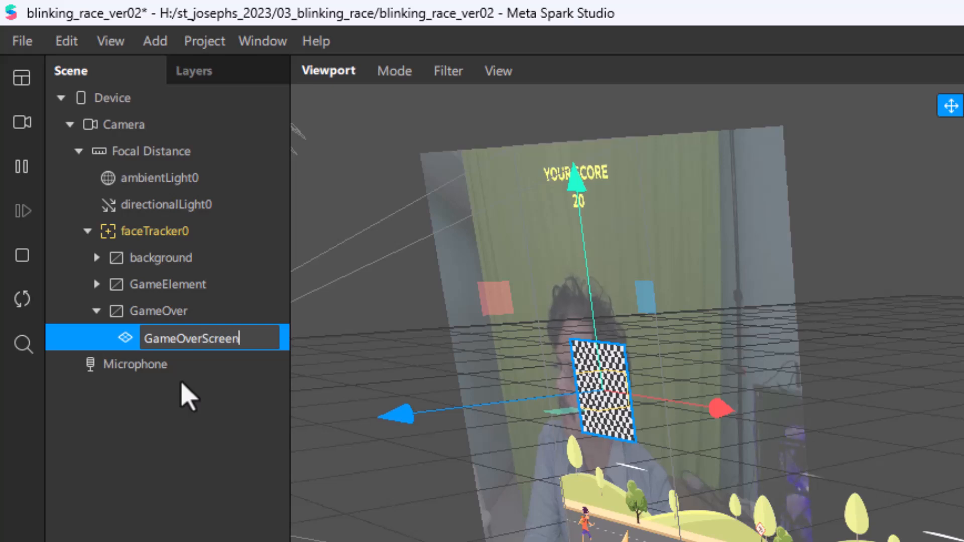
pyautogui.press('Return')
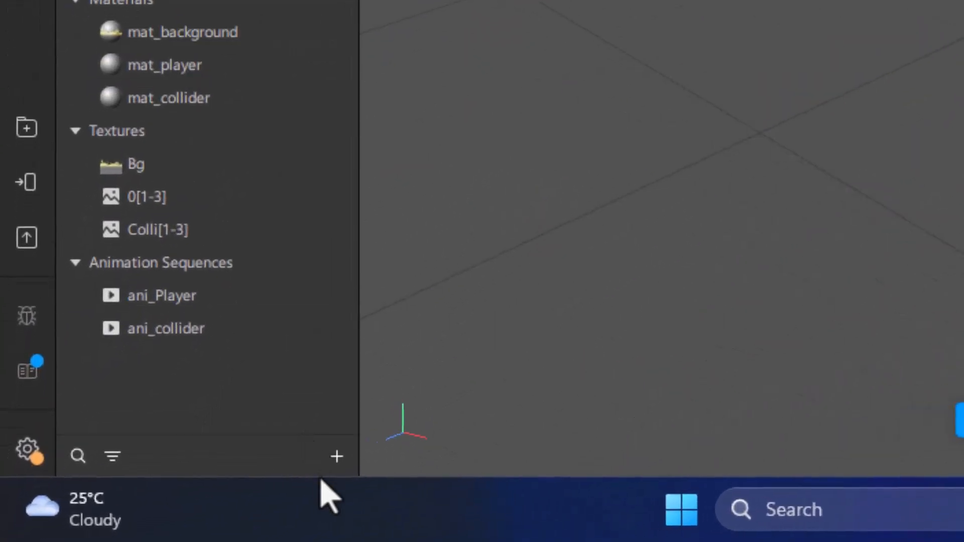
# Step: Create a new material in the assets and name it mat_gameover
pyautogui.click(335, 458)
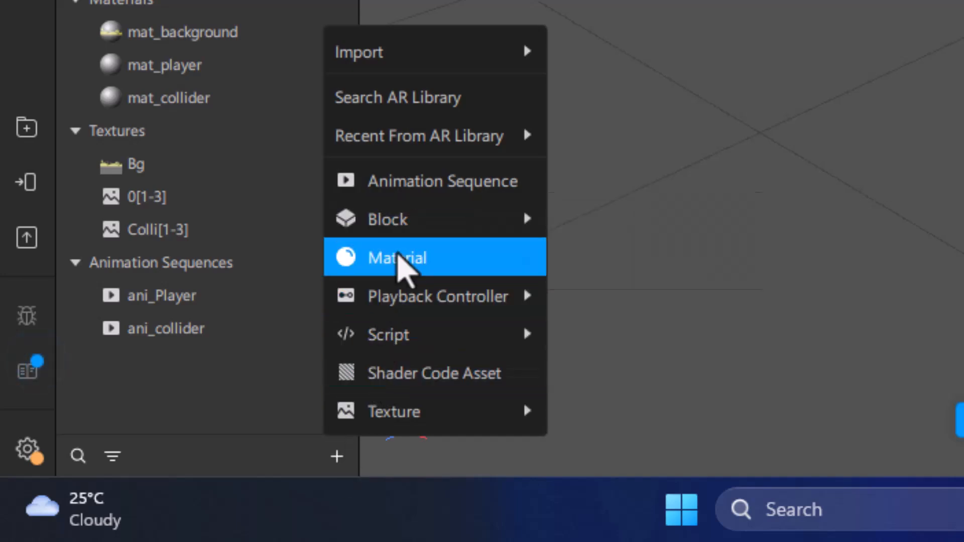
pyautogui.click(397, 265)
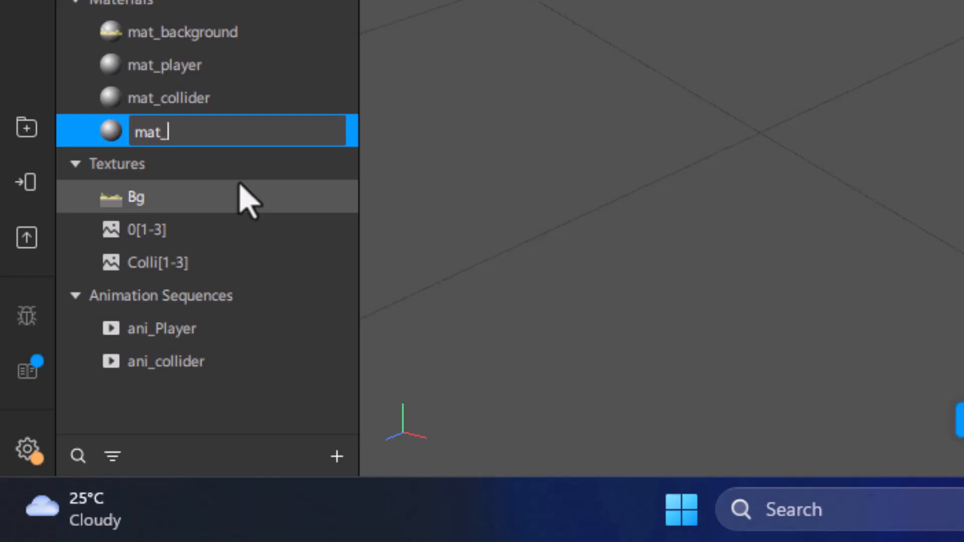
pyautogui.write('mat_gameo')
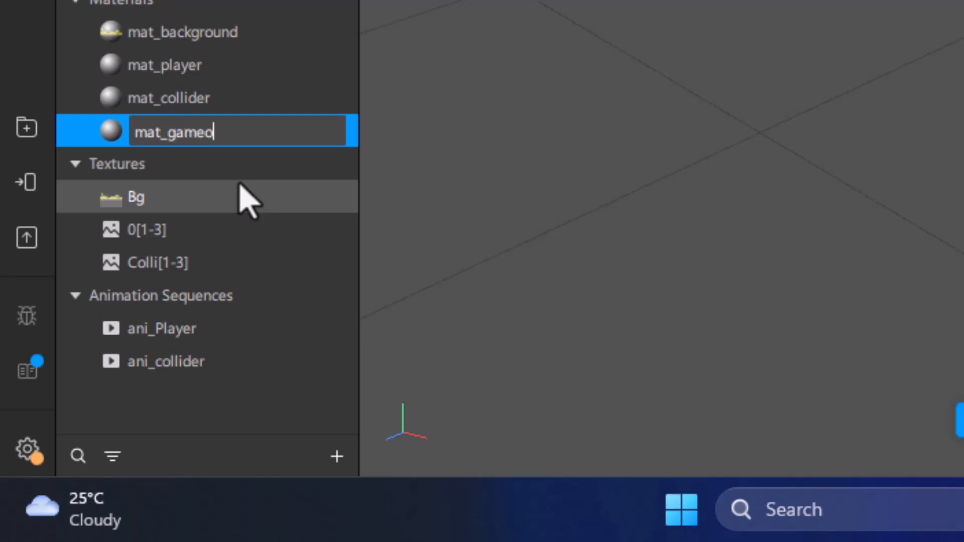
pyautogui.write('ver')
pyautogui.press('Return')
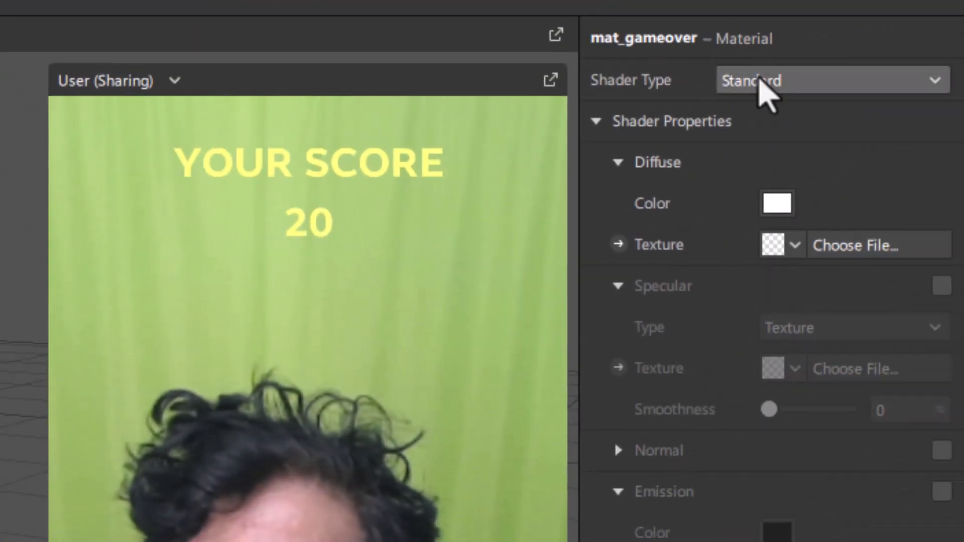
# Step: Set the mat_gameover material's shader type to Flat and import Gameoverbg.jpg as its diffuse texture
pyautogui.click(762, 91)
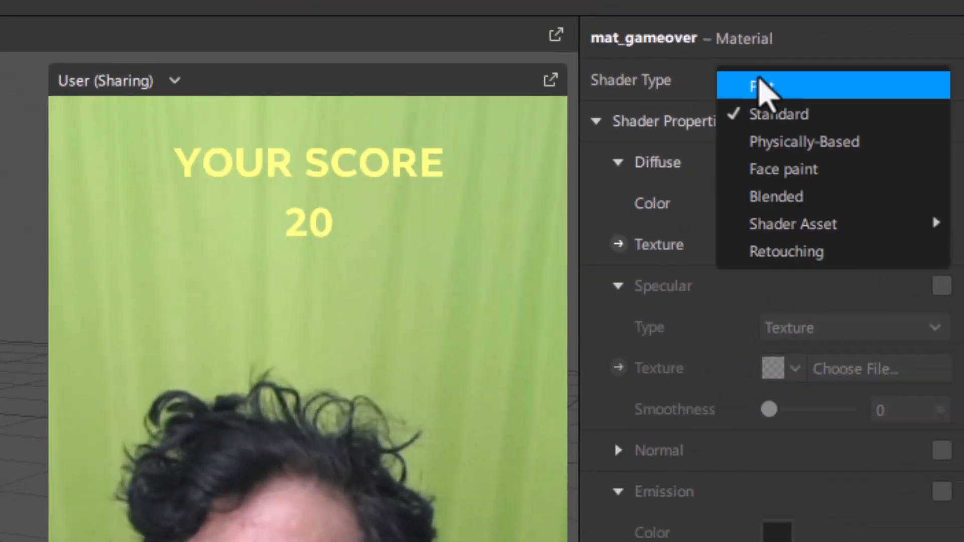
pyautogui.click(767, 93)
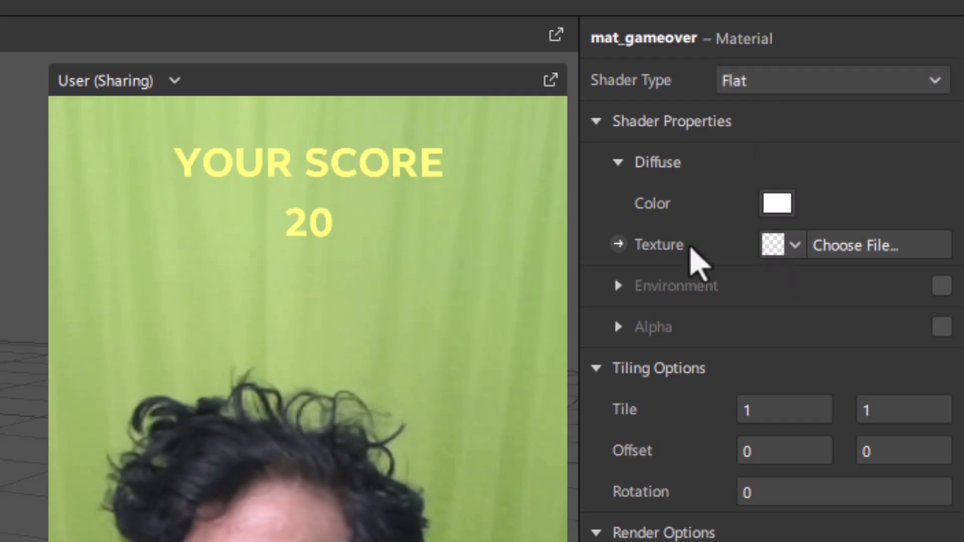
pyautogui.click(838, 244)
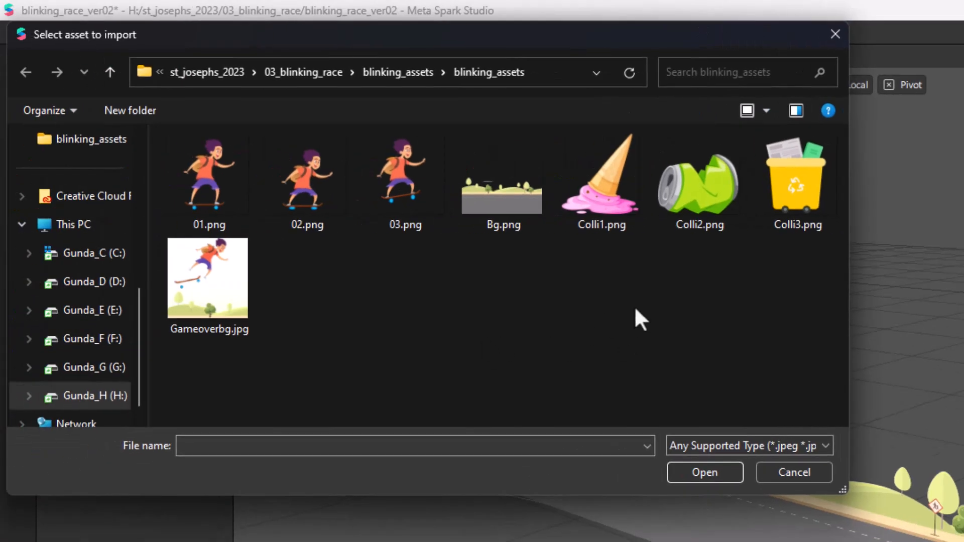
pyautogui.click(227, 282)
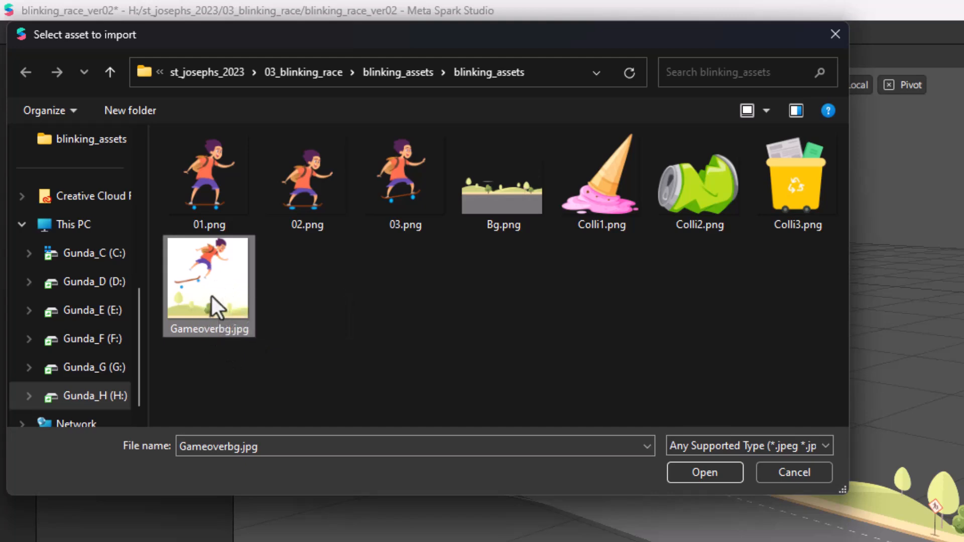
pyautogui.click(687, 472)
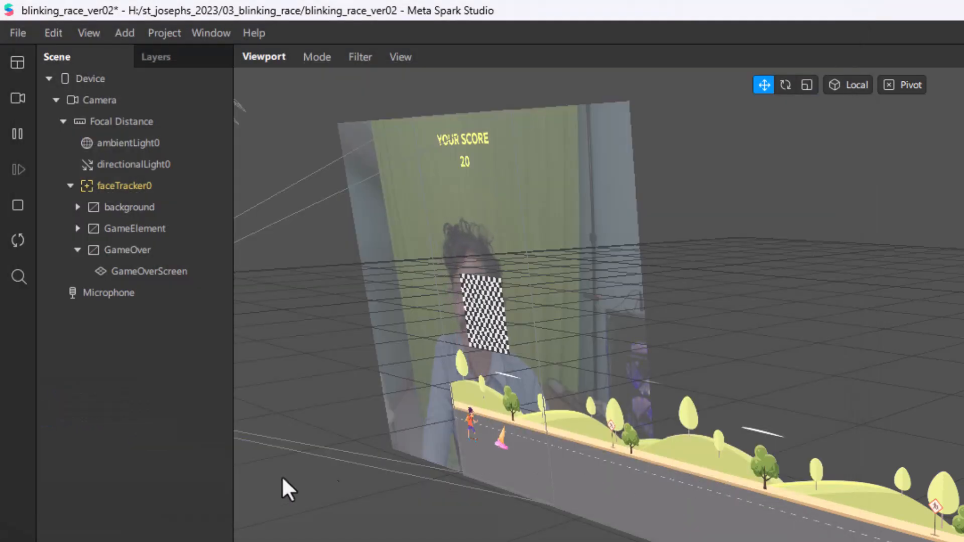
# Step: Assign the mat_gameover material to the GameOverScreen plane
pyautogui.click(149, 271)
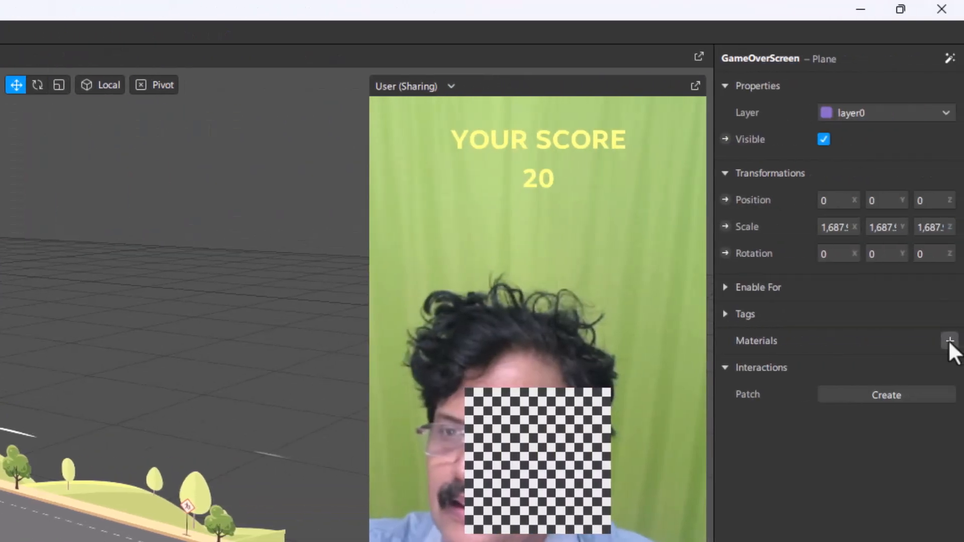
pyautogui.click(948, 340)
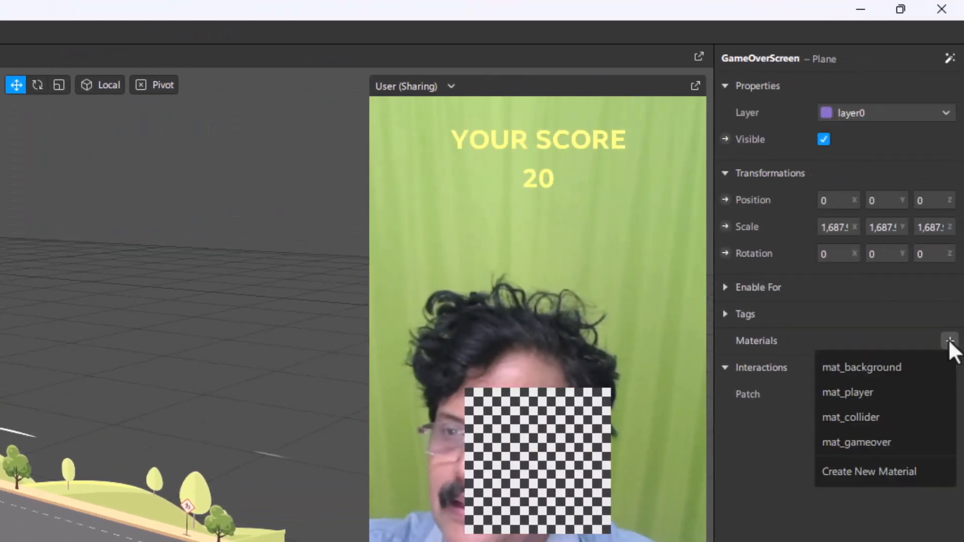
pyautogui.click(893, 436)
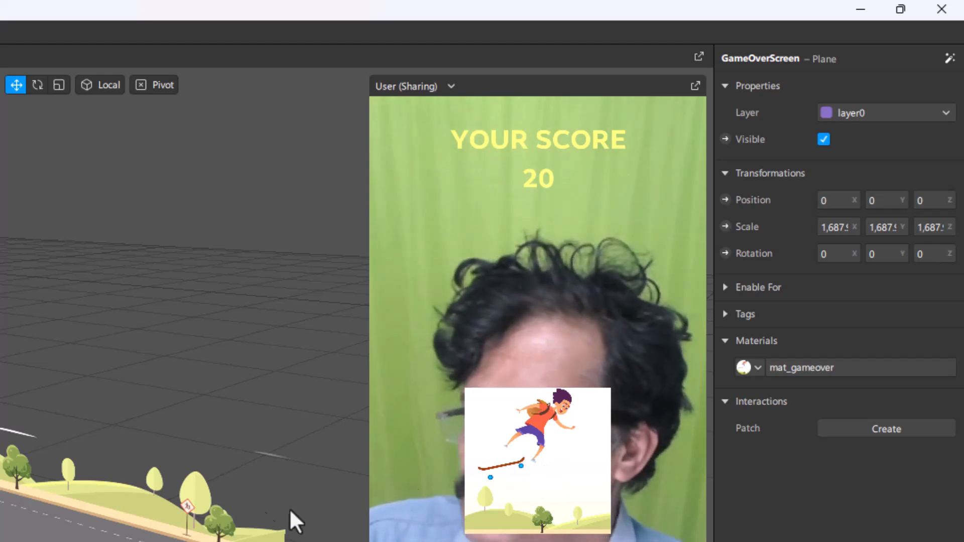
# Step: Scale the GameOverScreen plane up uniformly to about 3,882 and move it down to a Y position of about -226.7
pyautogui.click(58, 84)
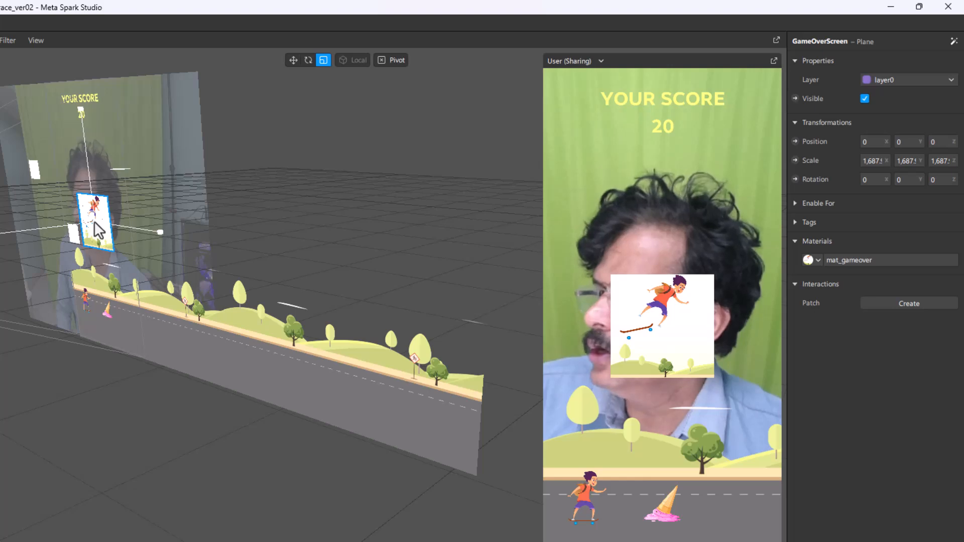
pyautogui.moveTo(96, 224); pyautogui.dragTo(216, 97)
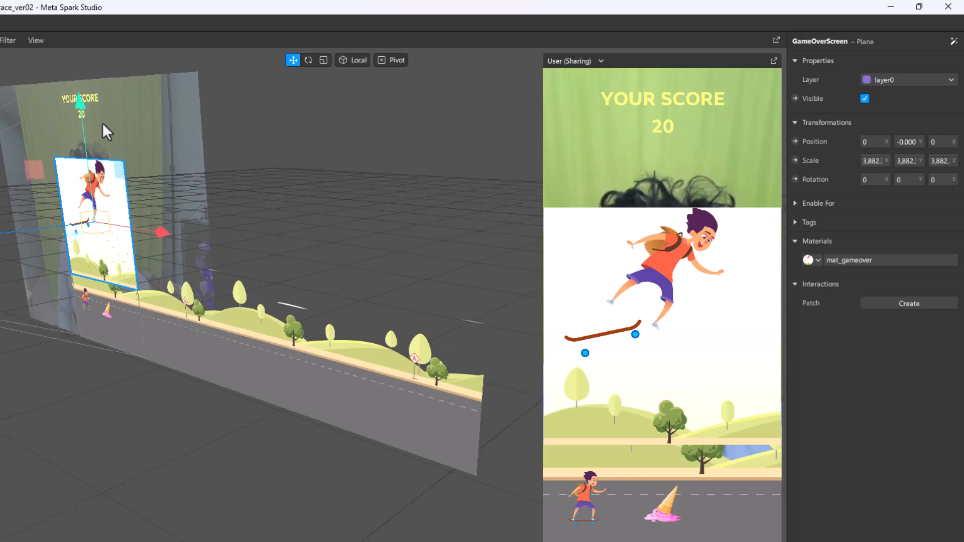
pyautogui.moveTo(79, 104); pyautogui.dragTo(77, 180)
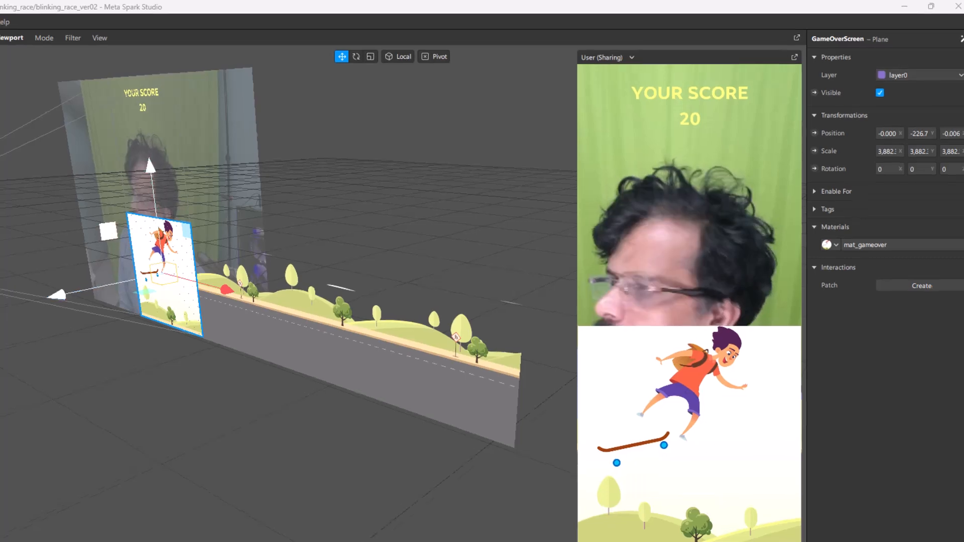
# Step: Add a second plane inside the GameOver canvas and rename it as WhiteBgd
pyautogui.click(35, 237)
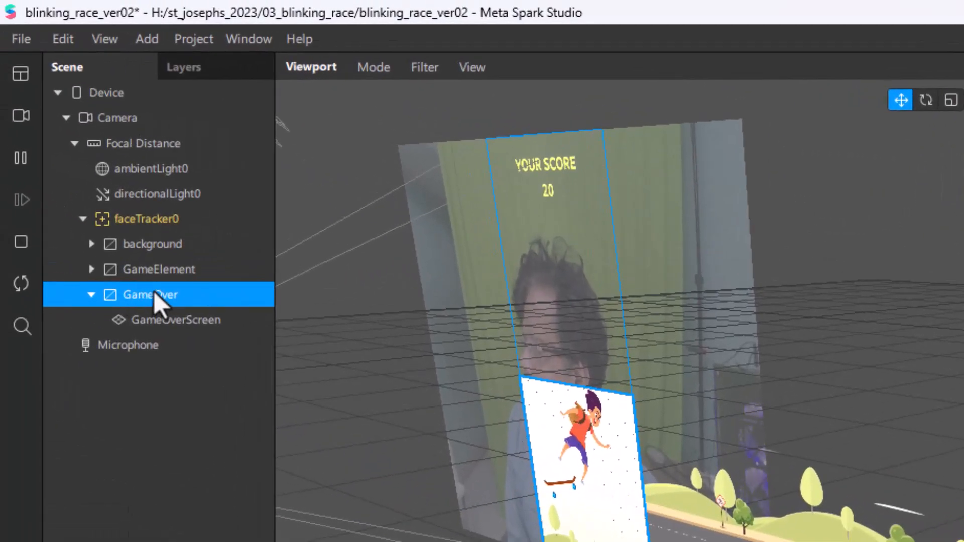
pyautogui.rightClick(154, 290)
pyautogui.moveTo(164, 303)
pyautogui.moveTo(254, 297)
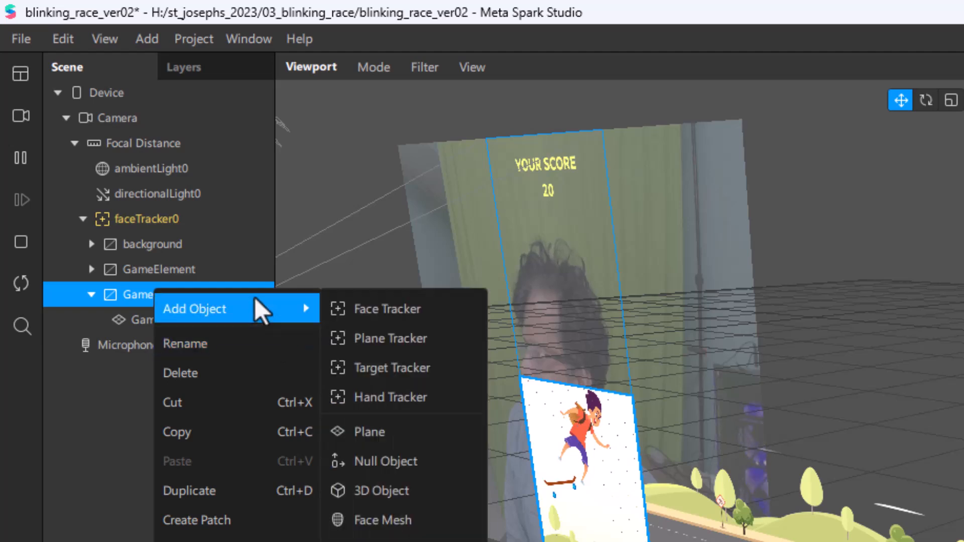
pyautogui.click(366, 436)
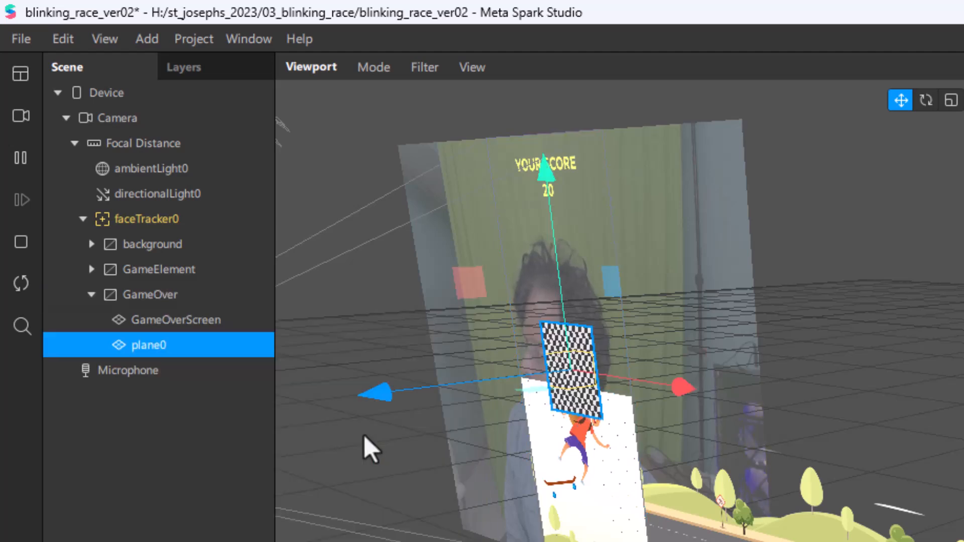
pyautogui.doubleClick(128, 346)
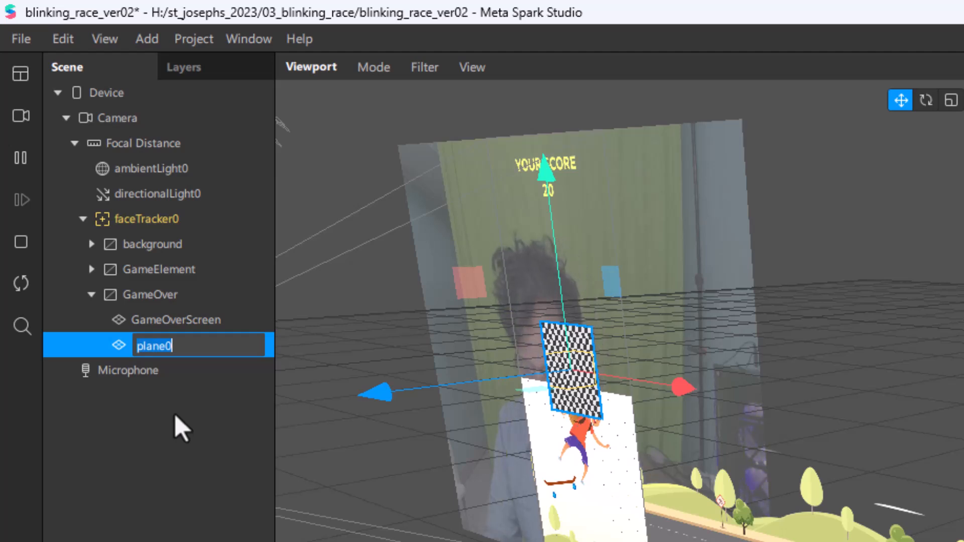
pyautogui.write('Wht')
pyautogui.press('BackSpace')
pyautogui.press('BackSpace')
pyautogui.press('BackSpace')
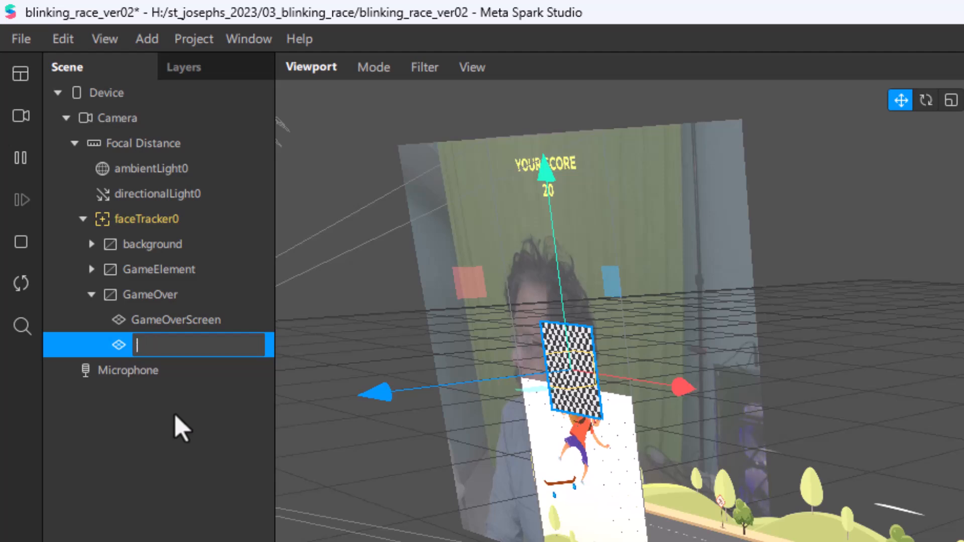
pyautogui.write('White')
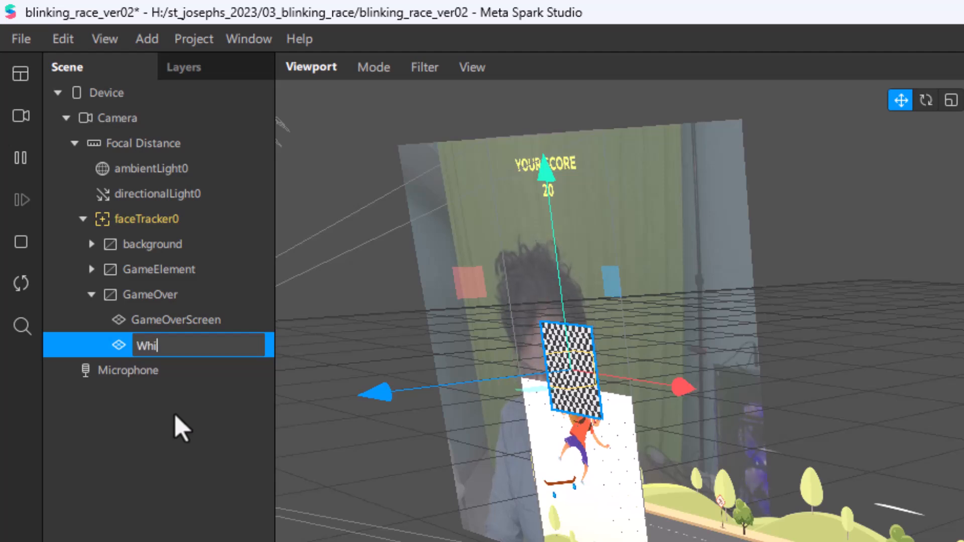
pyautogui.write('Bgd')
pyautogui.press('Return')
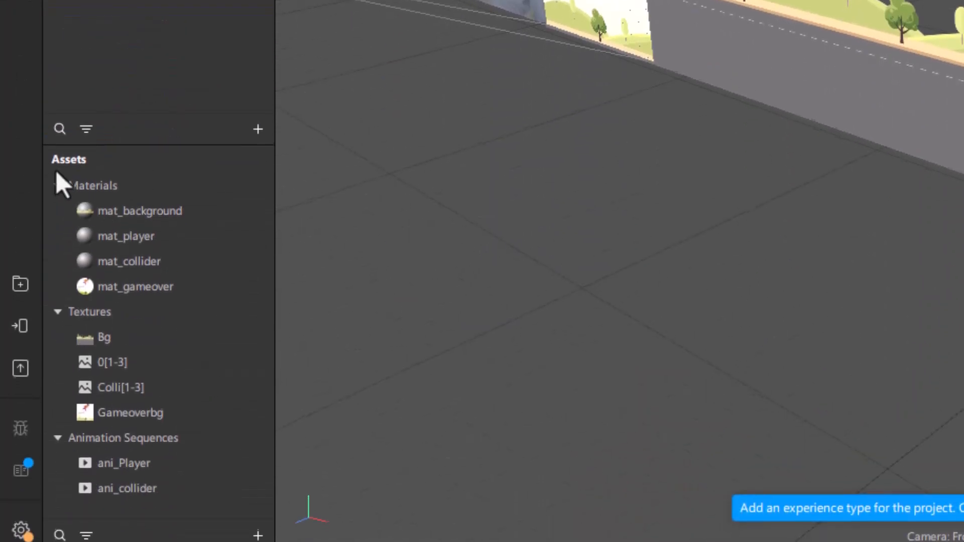
# Step: Create a new material in the assets and name it mat_white
pyautogui.click(257, 535)
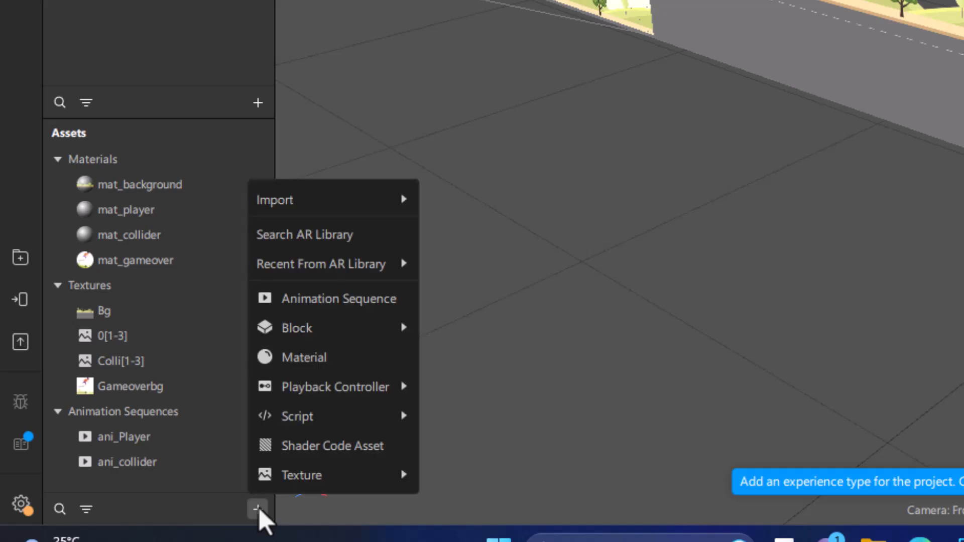
pyautogui.click(285, 352)
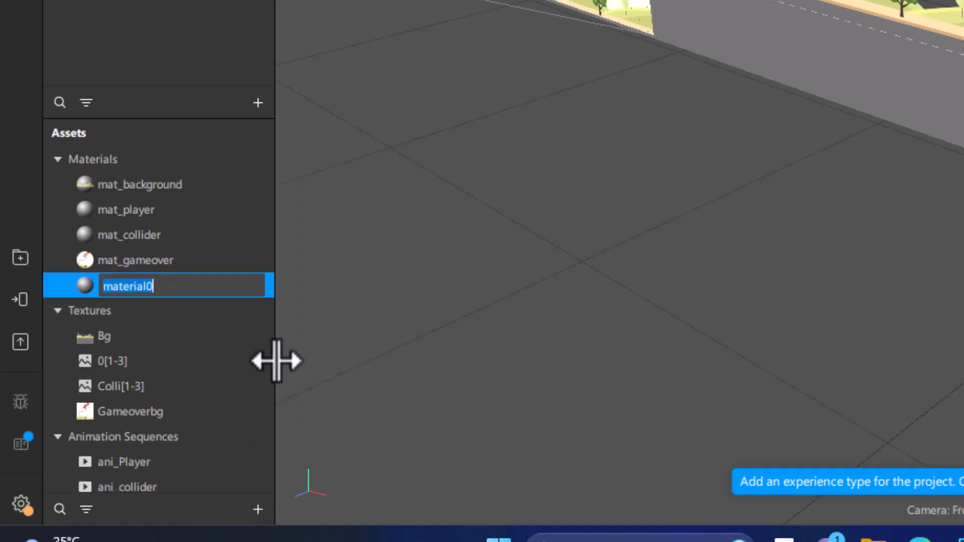
pyautogui.write('mat_white')
pyautogui.press('Return')
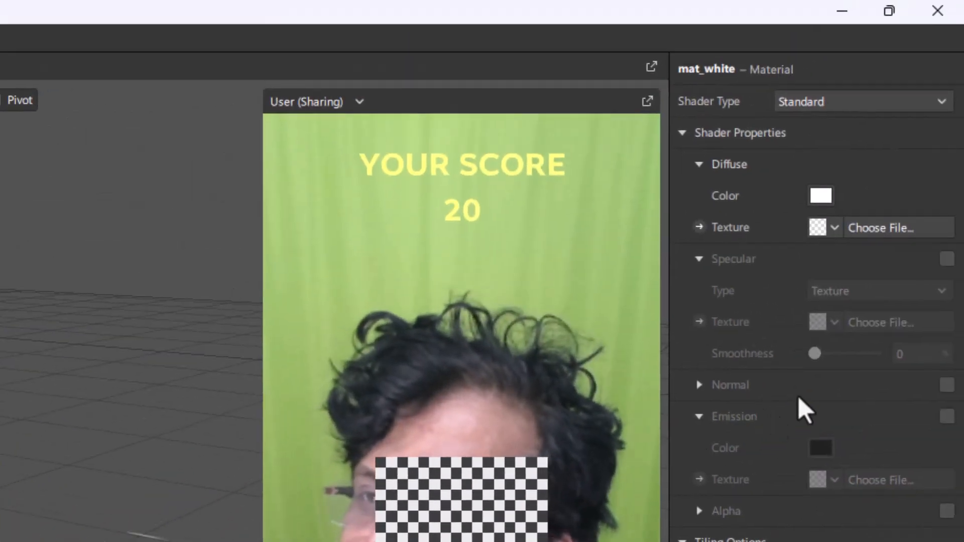
# Step: Give the mat_white material the diffuse color #ffffff and set its shader type to Flat
pyautogui.click(821, 195)
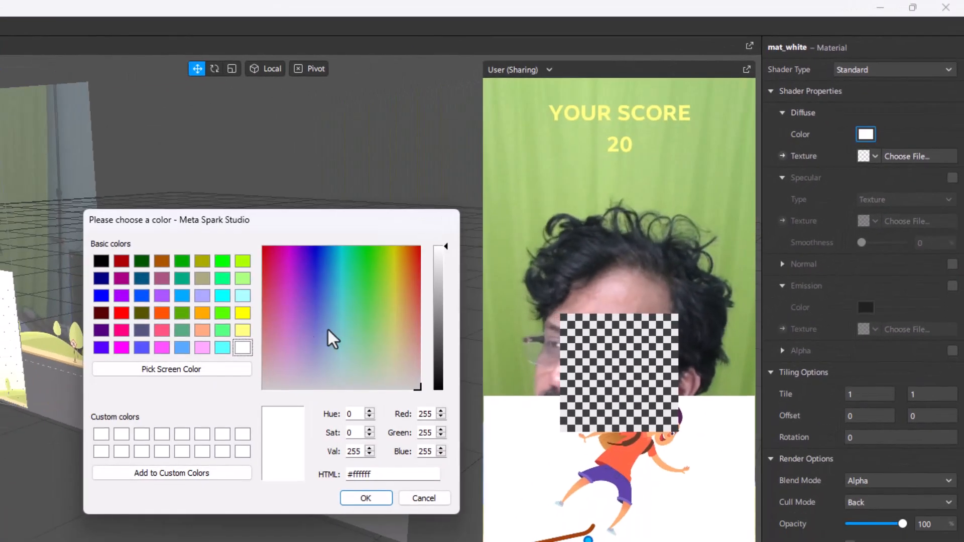
pyautogui.click(365, 500)
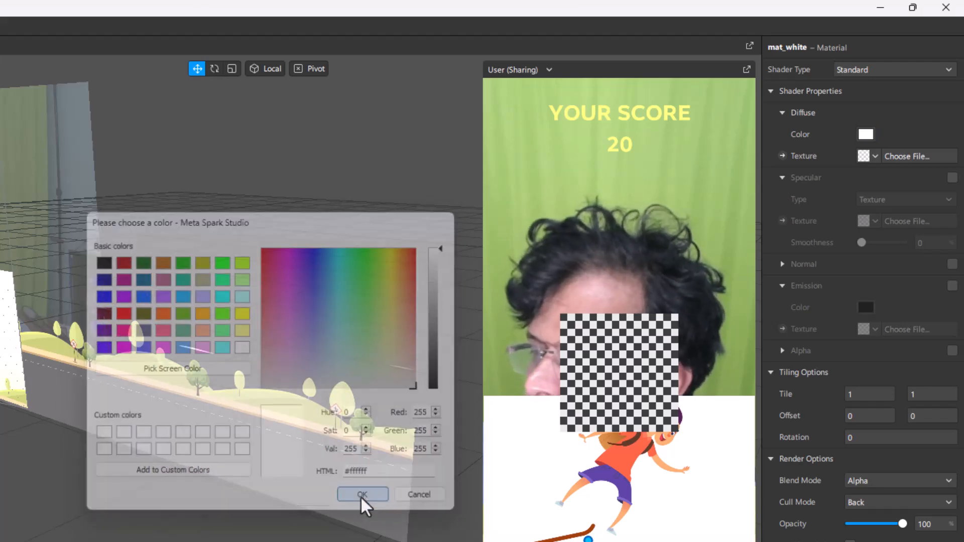
pyautogui.click(848, 70)
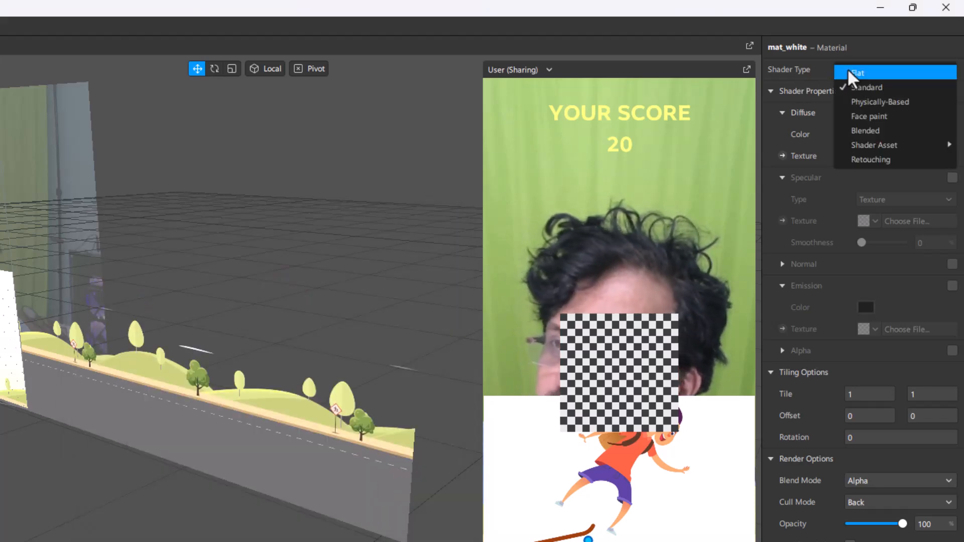
pyautogui.click(848, 70)
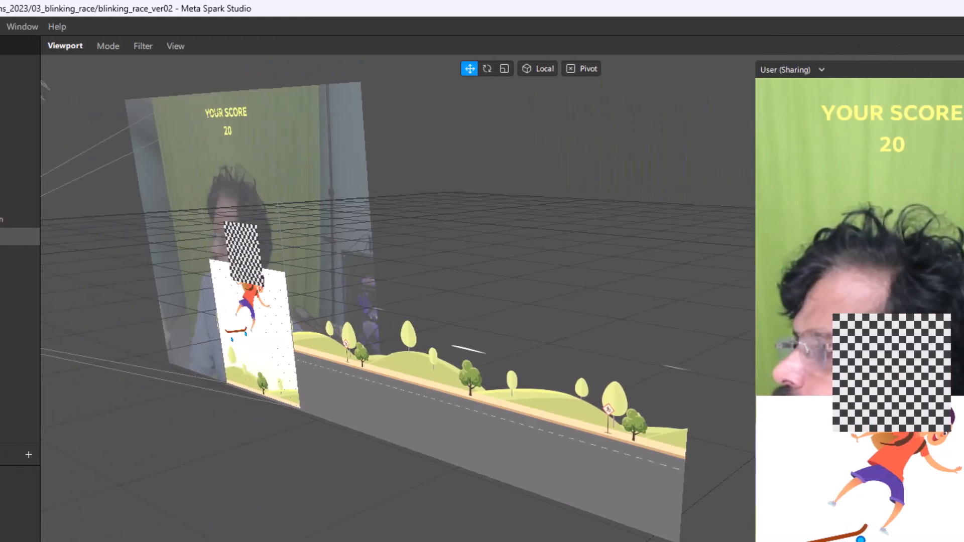
# Step: Assign the mat_white material to the WhiteBgd plane and place the plane above GameOverScreen in the scene hierarchy
pyautogui.click(98, 238)
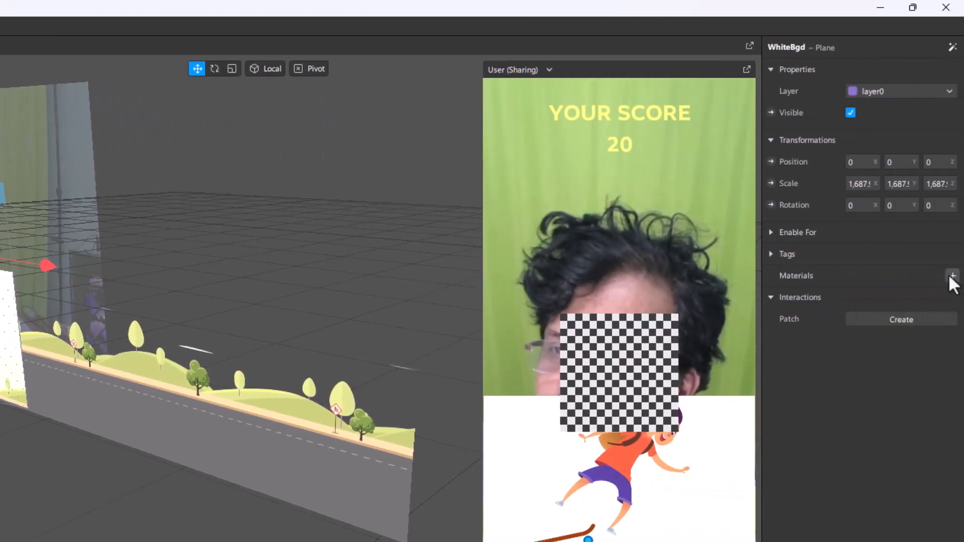
pyautogui.click(952, 275)
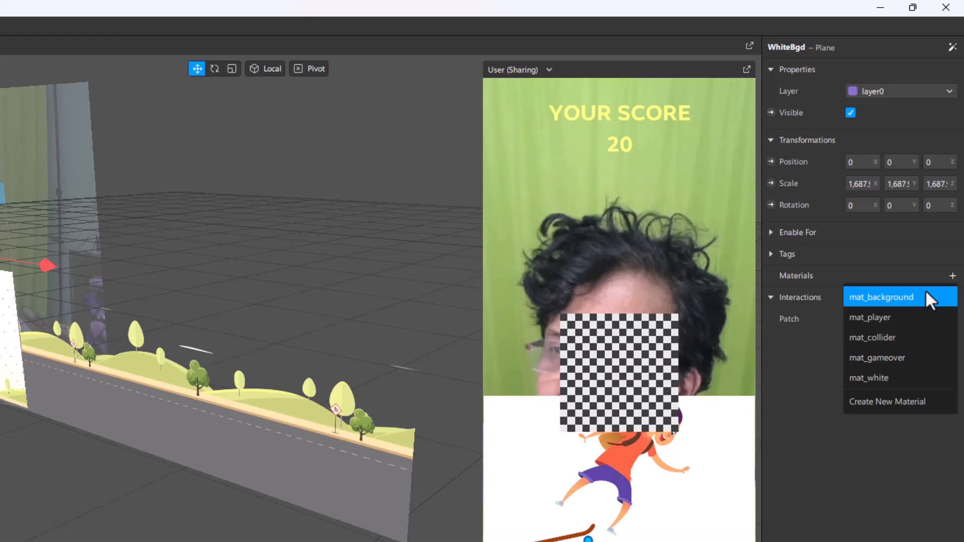
pyautogui.click(876, 376)
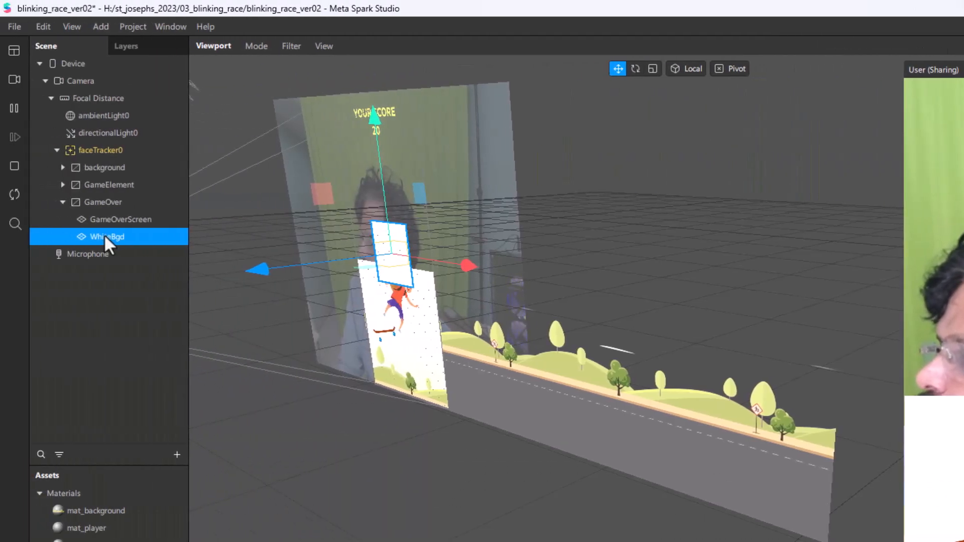
pyautogui.moveTo(104, 234); pyautogui.dragTo(100, 208)
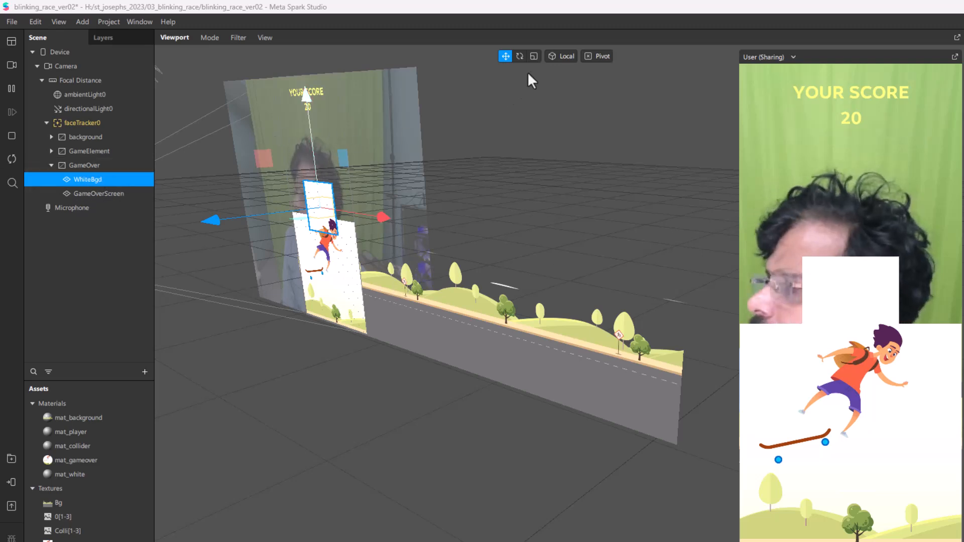
# Step: Stretch the WhiteBgd plane to a scale of about 3,947 in X and 3,273 in Y and shift it upward
pyautogui.click(533, 56)
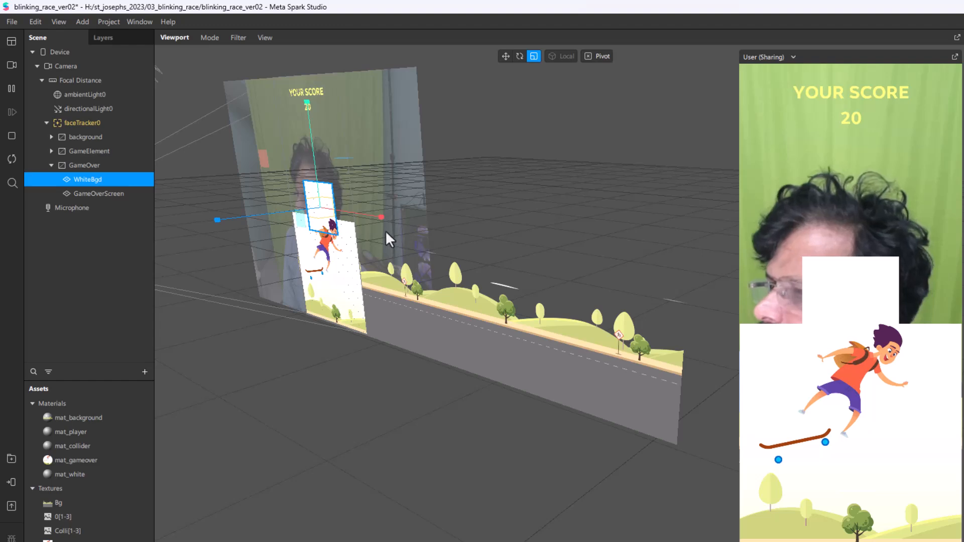
pyautogui.moveTo(382, 217); pyautogui.dragTo(487, 239)
pyautogui.moveTo(306, 105); pyautogui.dragTo(307, 1)
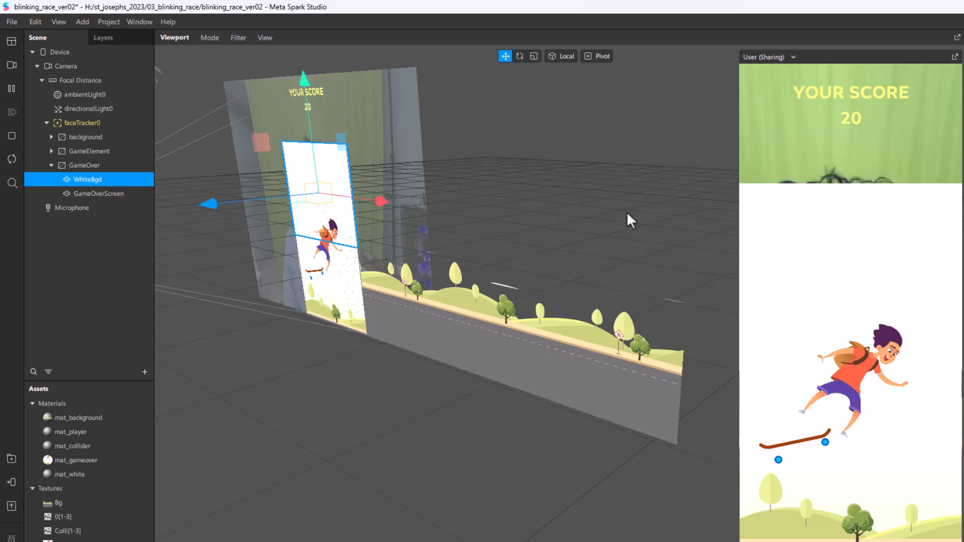
pyautogui.press('w')
# Step: Reset the WhiteBgd plane's position to 0 on the X, Y and Z axes
pyautogui.click(911, 134)
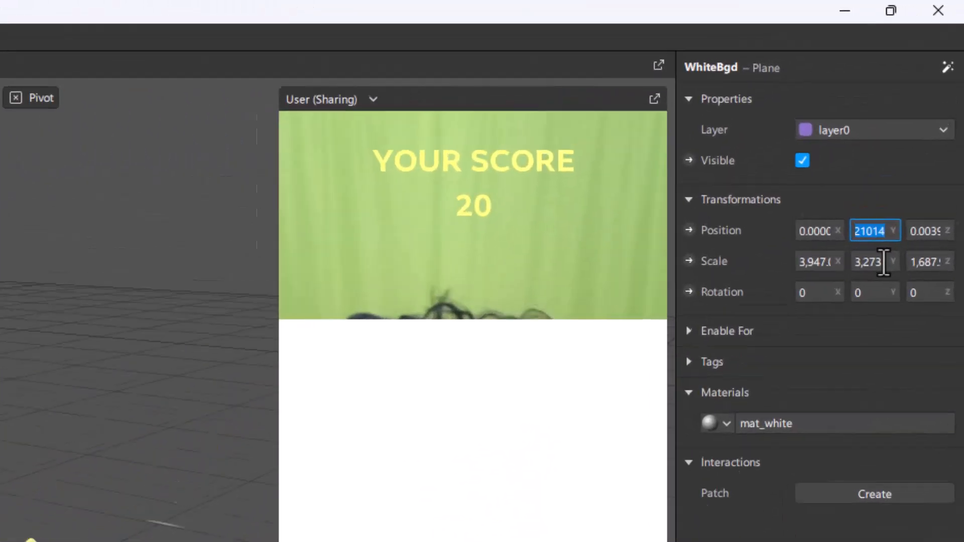
pyautogui.write('0')
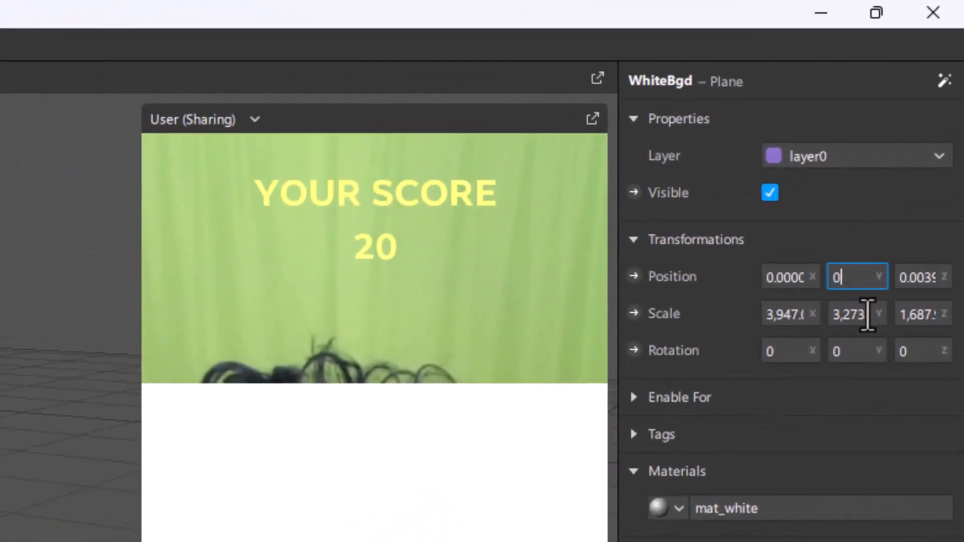
pyautogui.press('Return')
pyautogui.click(800, 276)
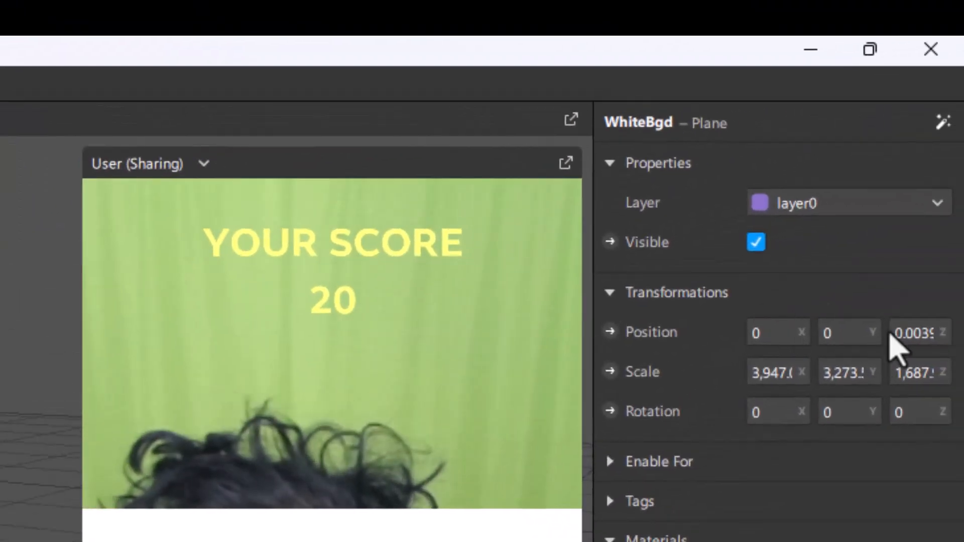
pyautogui.click(895, 332)
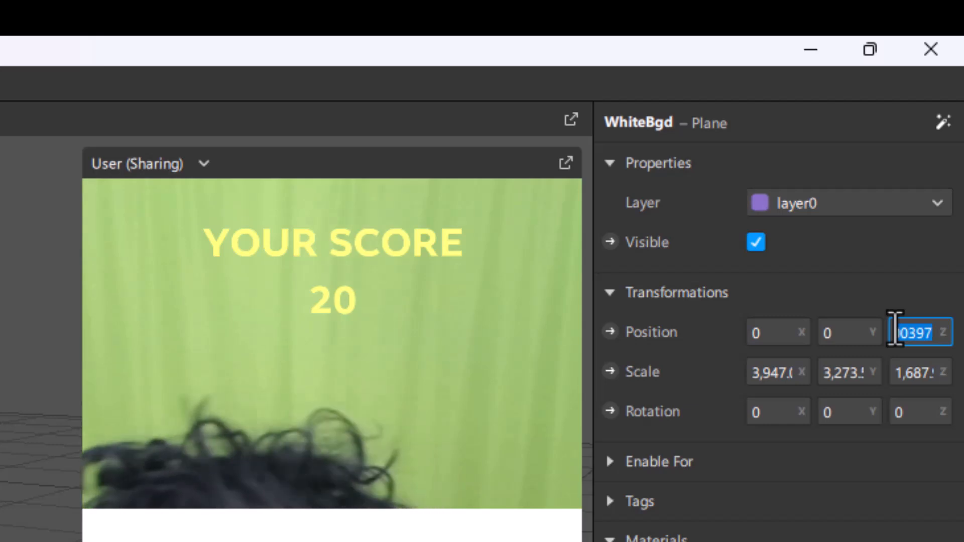
pyautogui.write('0')
pyautogui.press('Return')
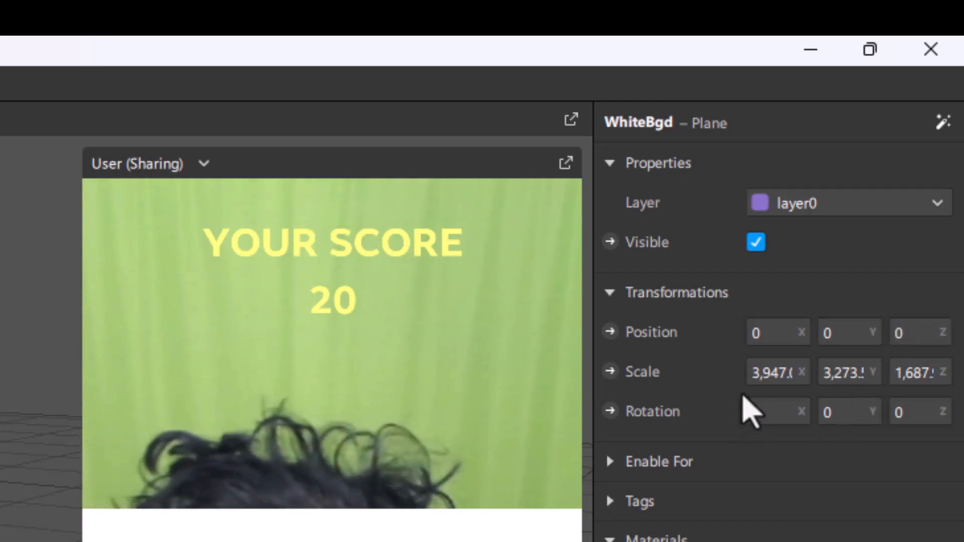
# Step: Set the WhiteBgd plane's scale to 5,000 in both X and Y
pyautogui.click(757, 372)
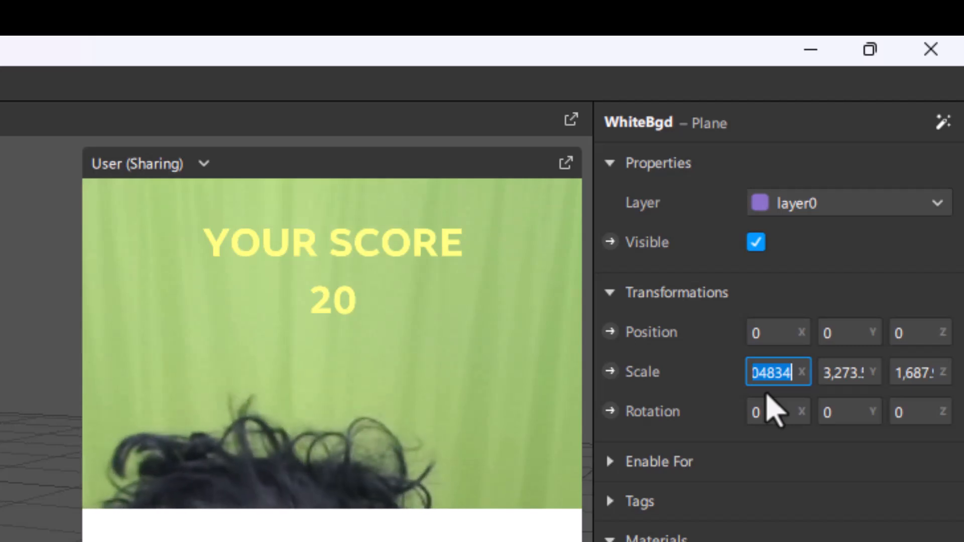
pyautogui.write('5000')
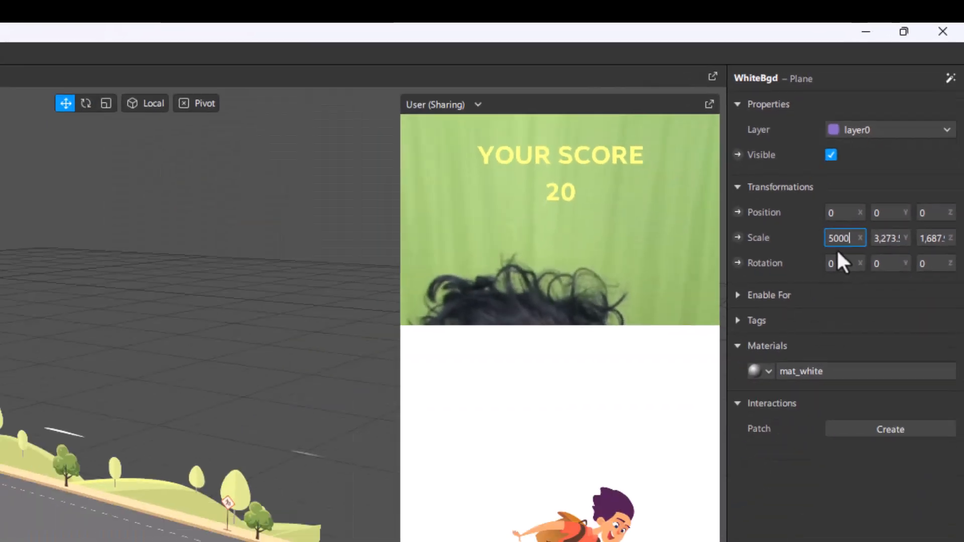
pyautogui.press('Return')
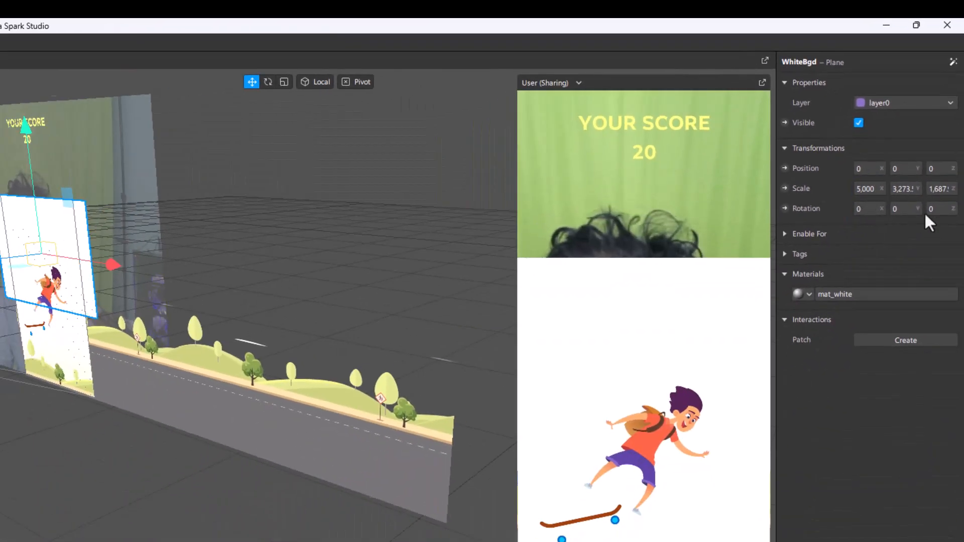
pyautogui.click(910, 190)
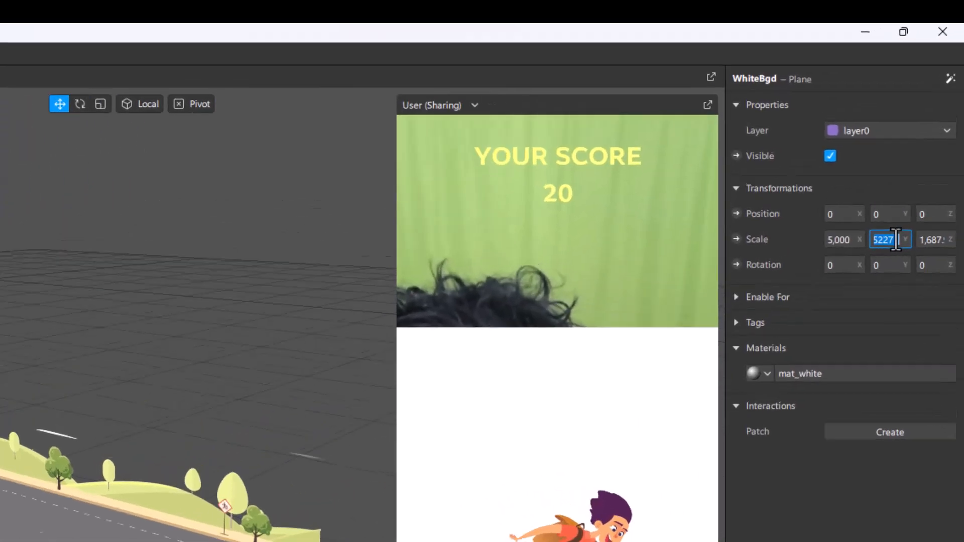
pyautogui.write('5000')
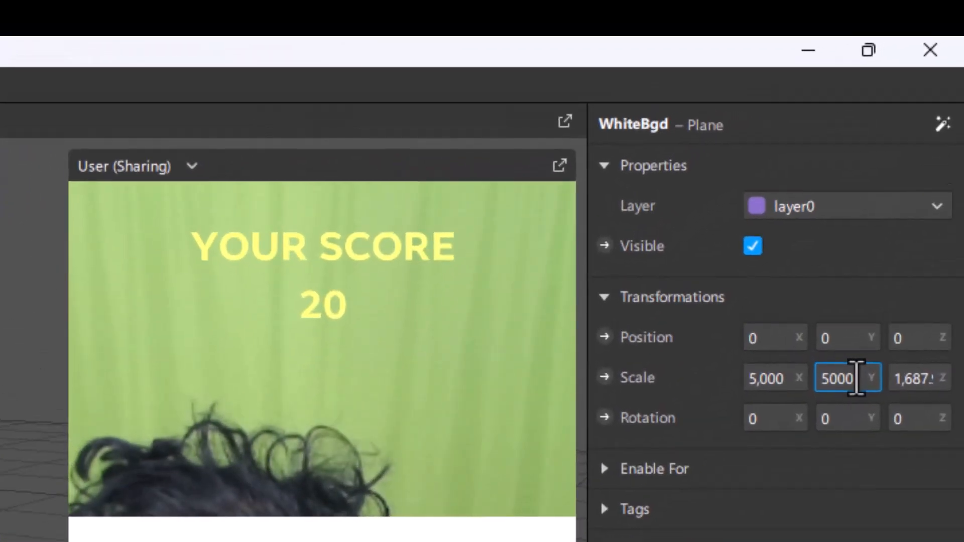
pyautogui.press('Return')
# Step: Set the WhiteBgd plane's scale to 9,000 in Y and 1,000 in Z
pyautogui.click(847, 380)
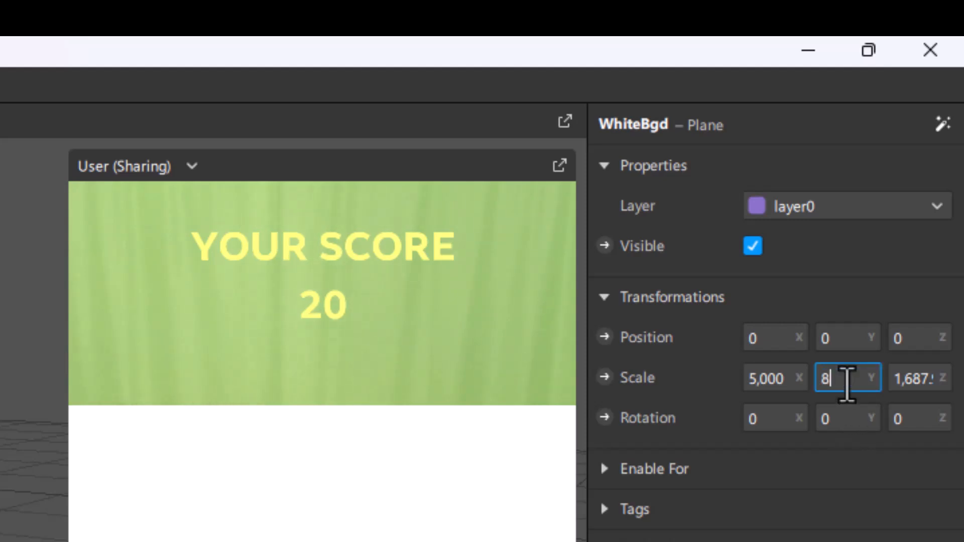
pyautogui.press('Return')
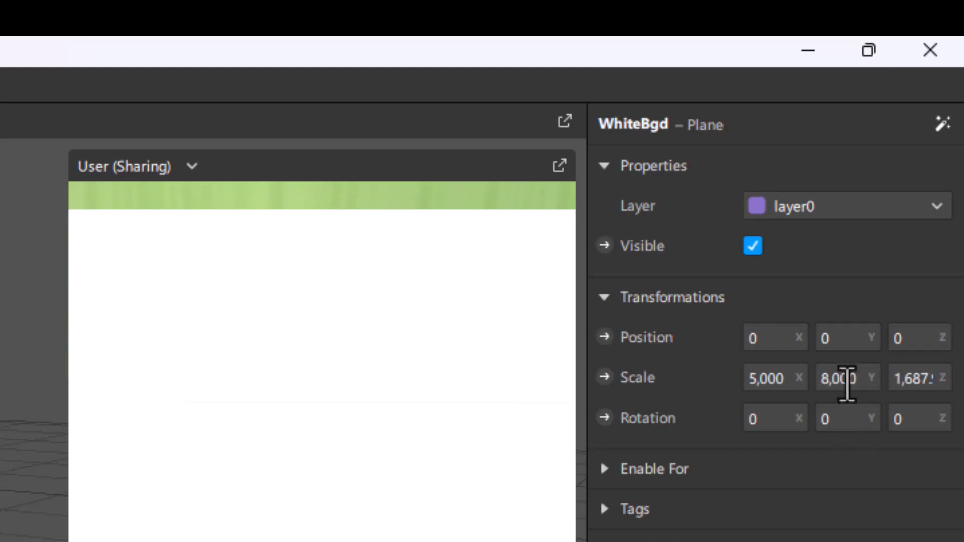
pyautogui.click(843, 379)
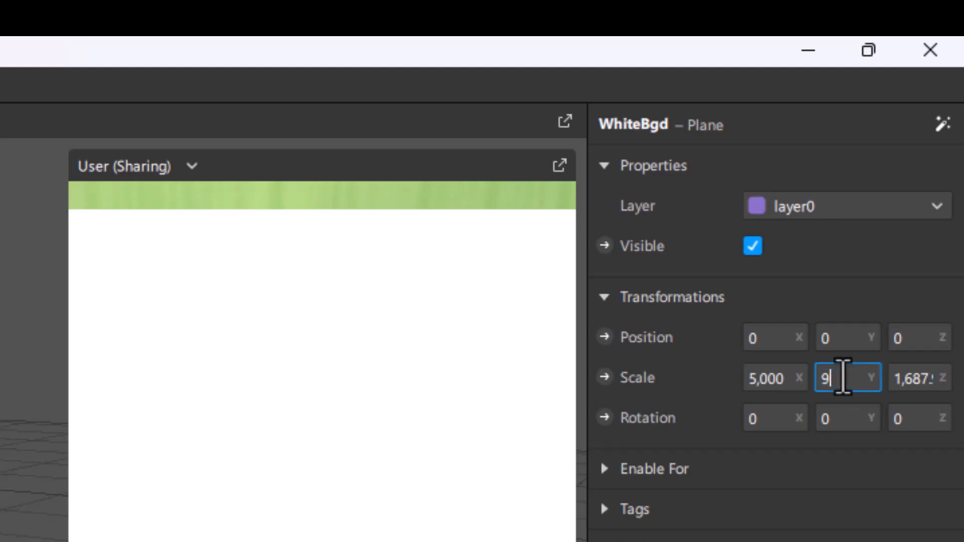
pyautogui.write('9000')
pyautogui.press('Return')
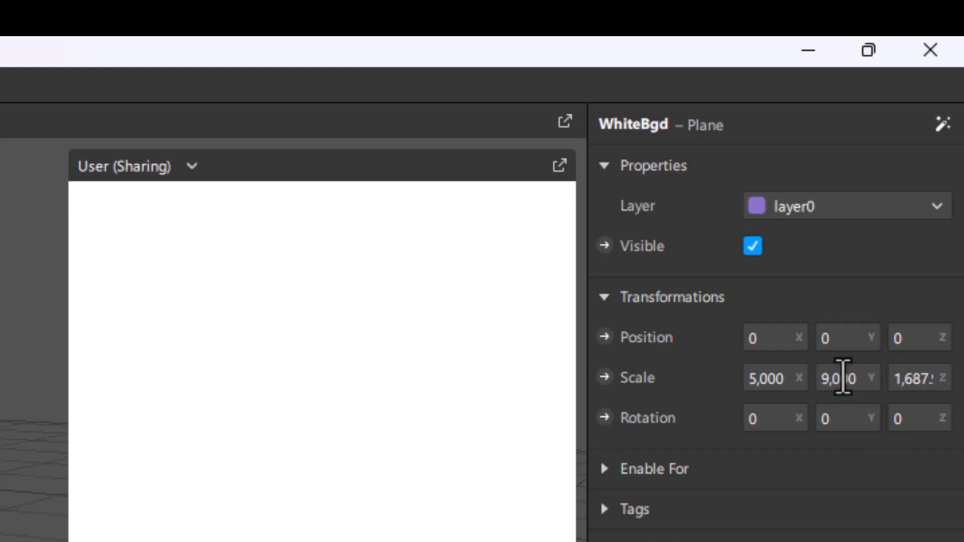
pyautogui.click(915, 378)
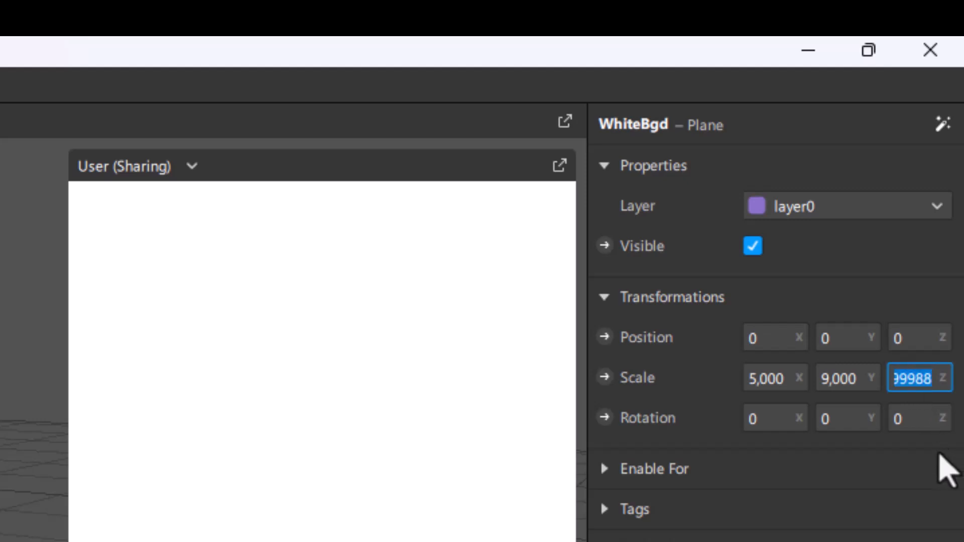
pyautogui.write('1000')
pyautogui.press('Return')
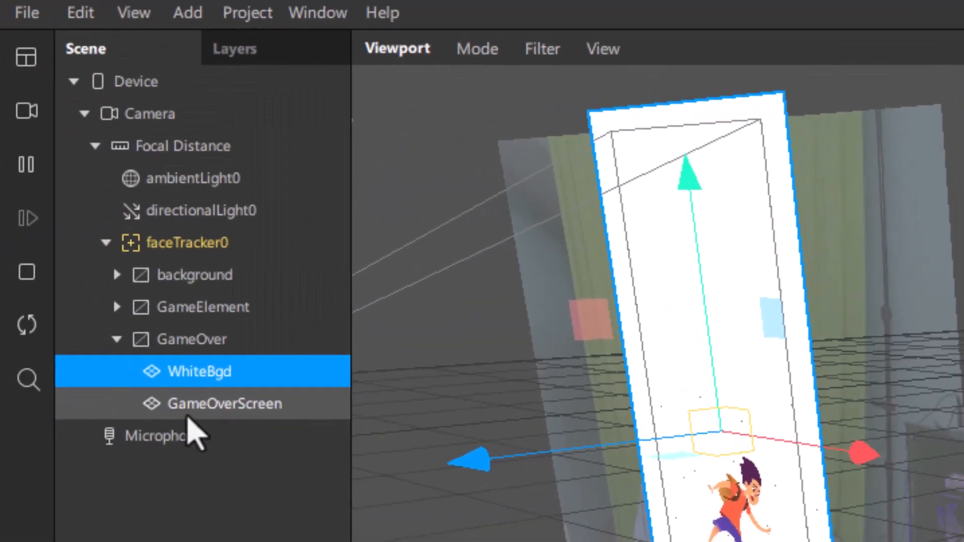
# Step: Add a 2D text object inside the GameOver canvas
pyautogui.click(237, 408)
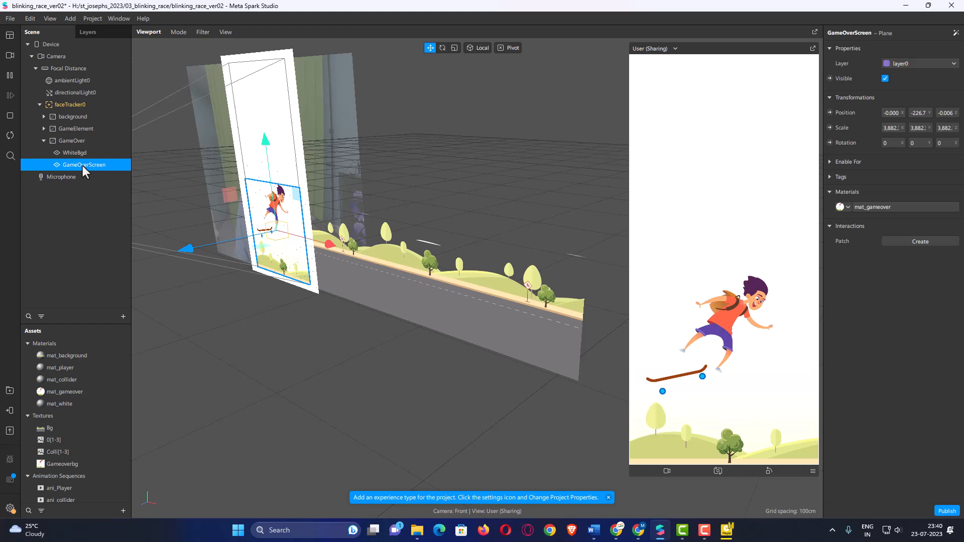
pyautogui.click(79, 139)
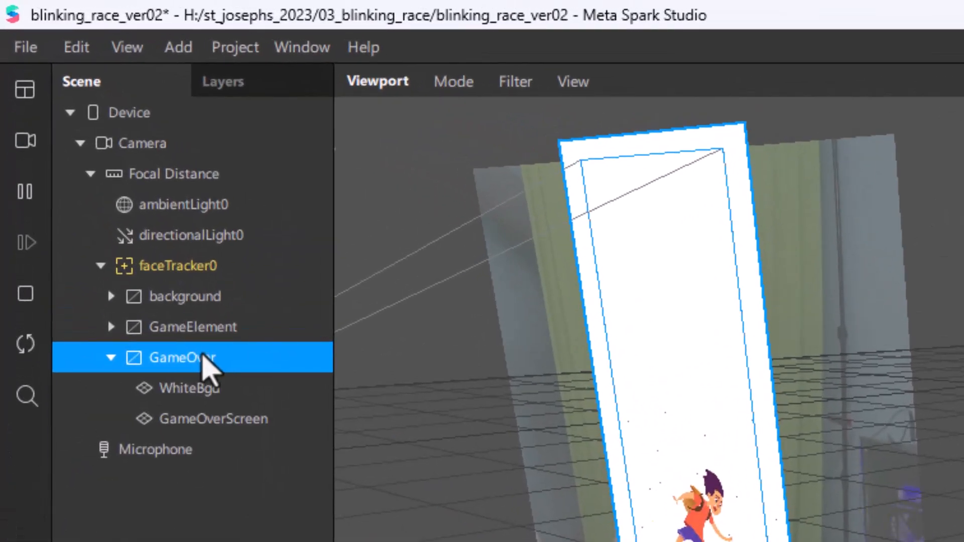
pyautogui.rightClick(202, 354)
pyautogui.moveTo(220, 369)
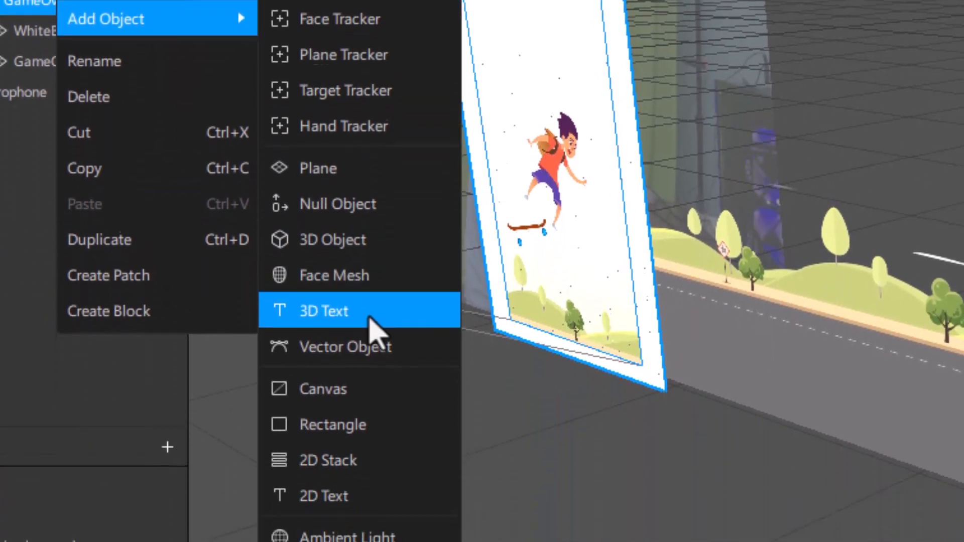
pyautogui.click(329, 486)
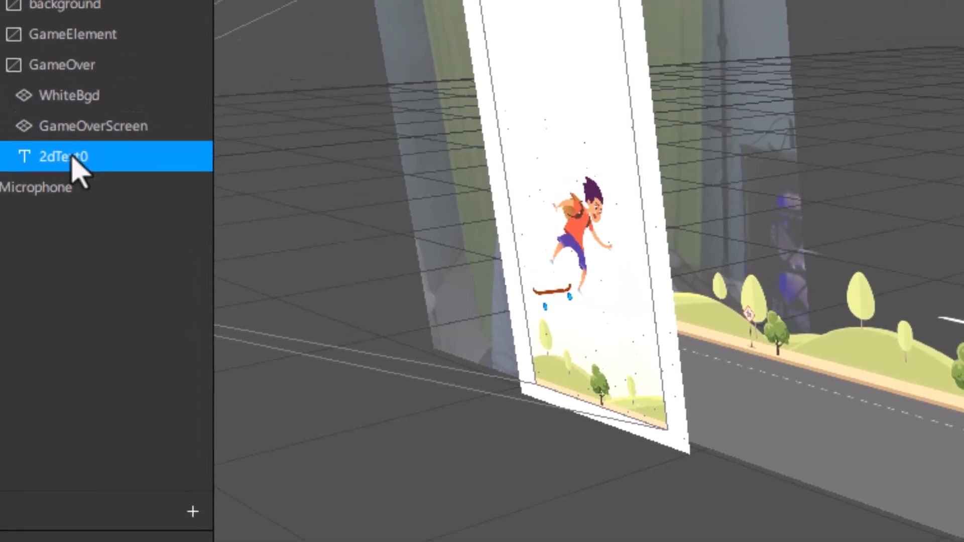
# Step: Rename the new 2D text object under GameOver as Restart_Text
pyautogui.doubleClick(72, 157)
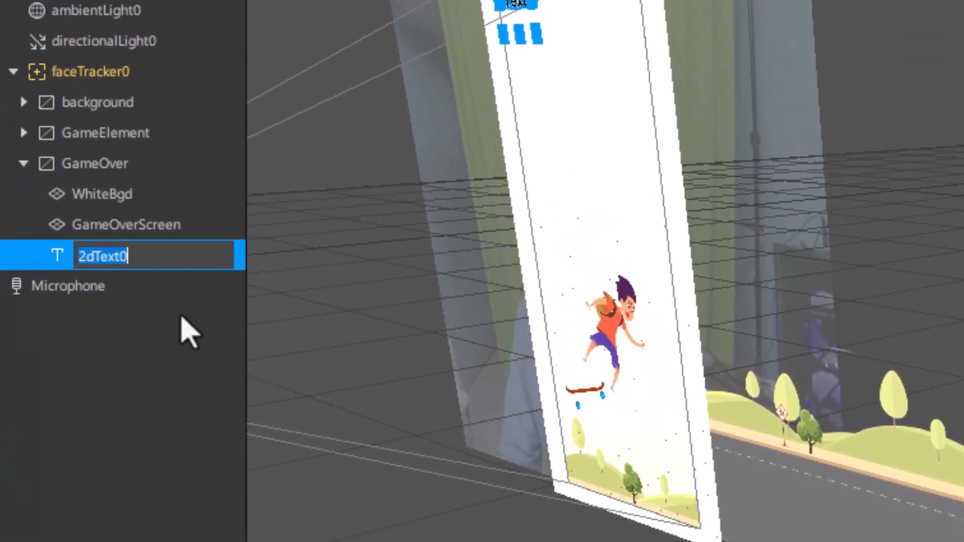
pyautogui.press('BackSpace')
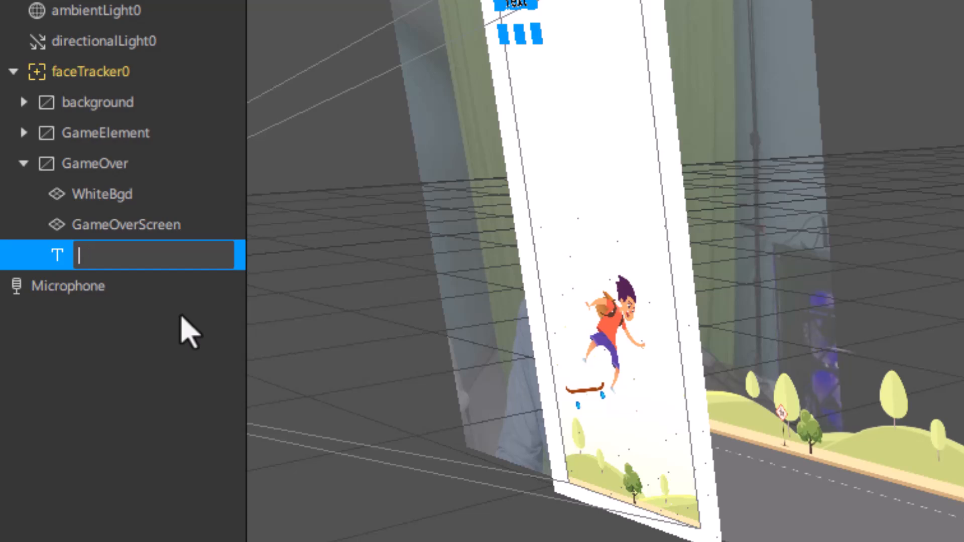
pyautogui.write('Restart_t')
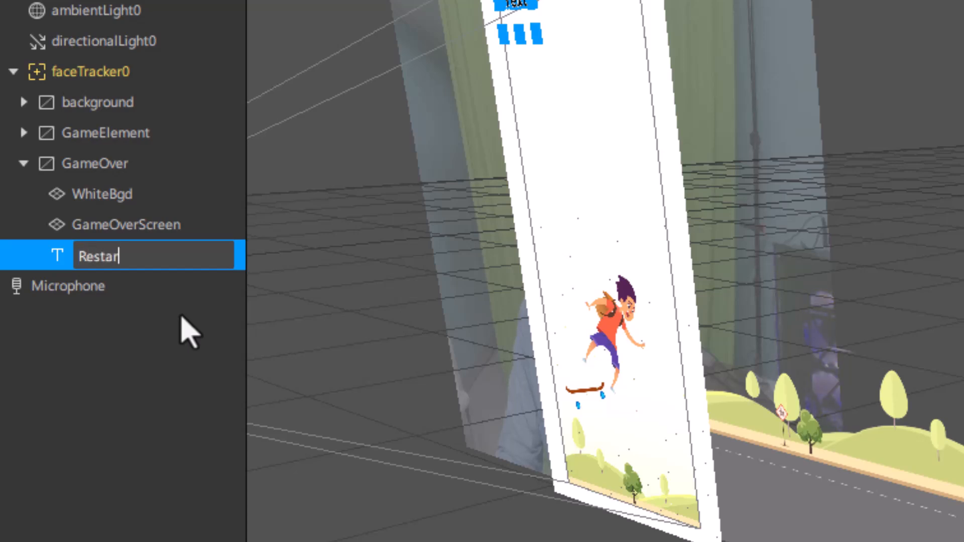
pyautogui.press('BackSpace')
pyautogui.press('BackSpace')
pyautogui.write('T')
pyautogui.press('BackSpace')
pyautogui.write('_Text')
pyautogui.press('Return')
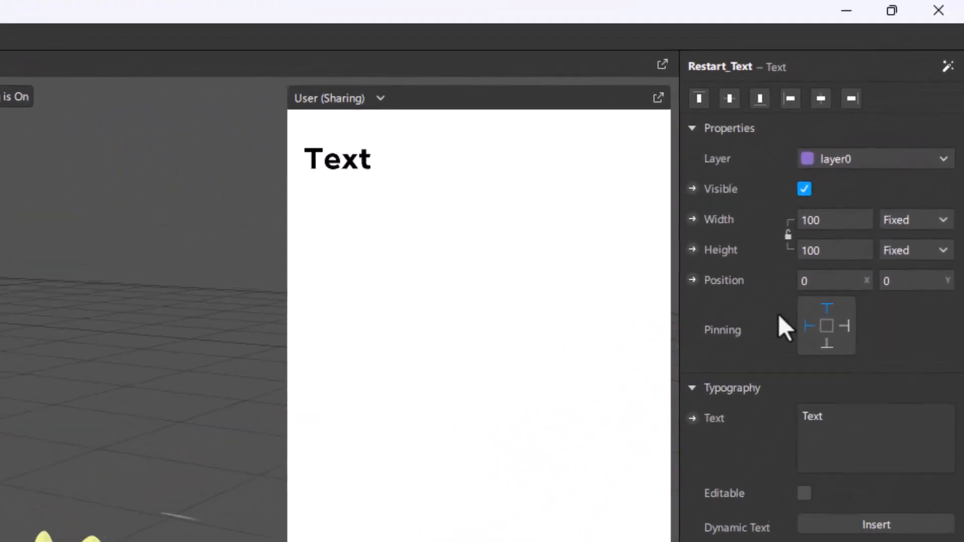
# Step: Change the wording of Restart_Text to "Tap to Restart"
pyautogui.click(852, 421)
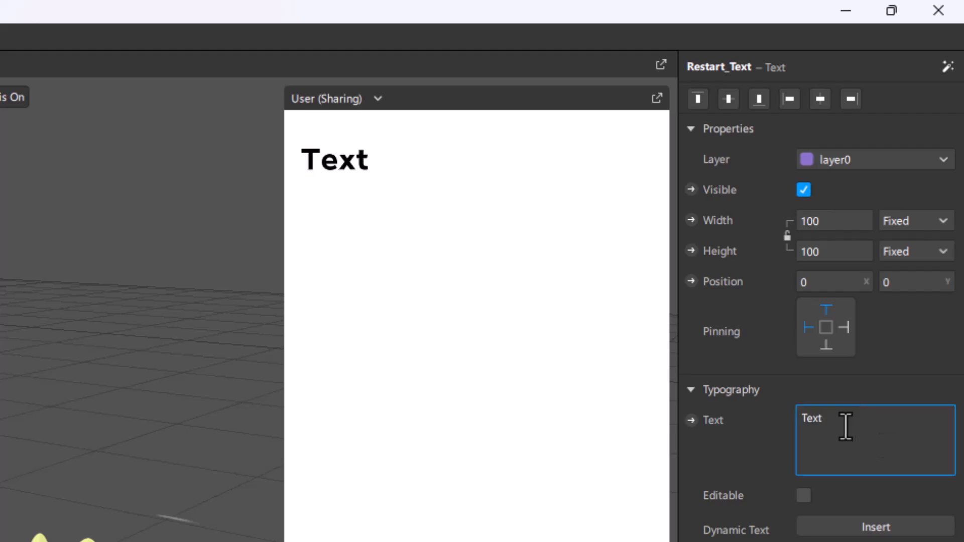
pyautogui.write('T')
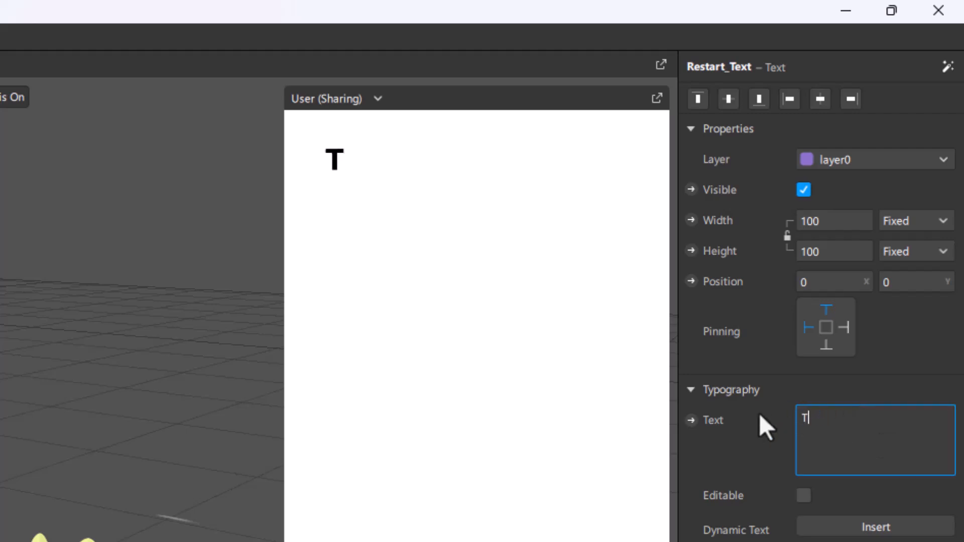
pyautogui.write('ap to Te')
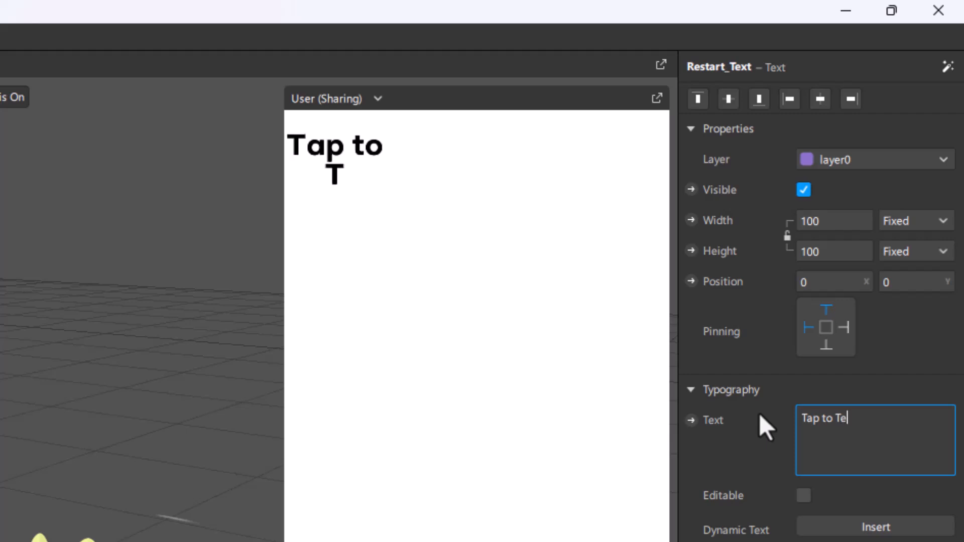
pyautogui.press('BackSpace')
pyautogui.press('BackSpace')
pyautogui.write('Res')
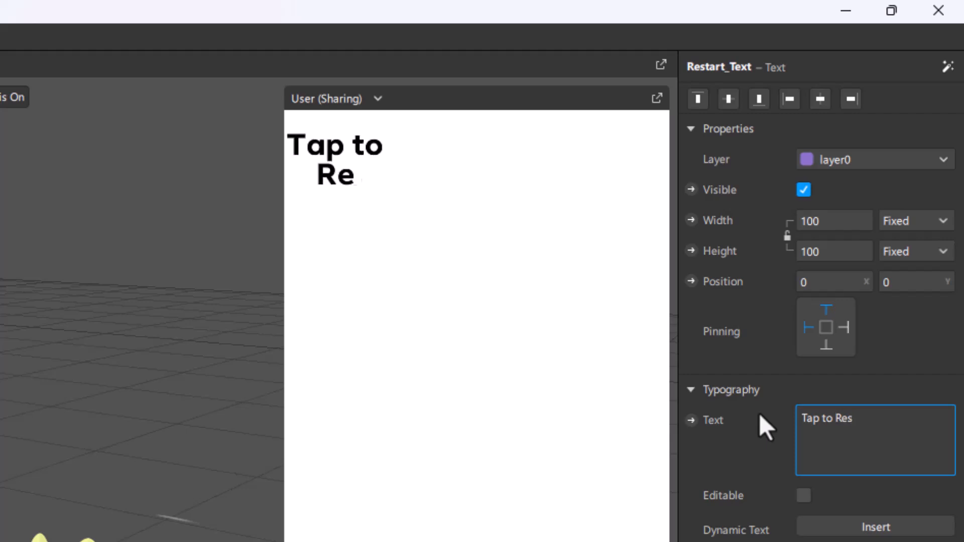
pyautogui.write('tart')
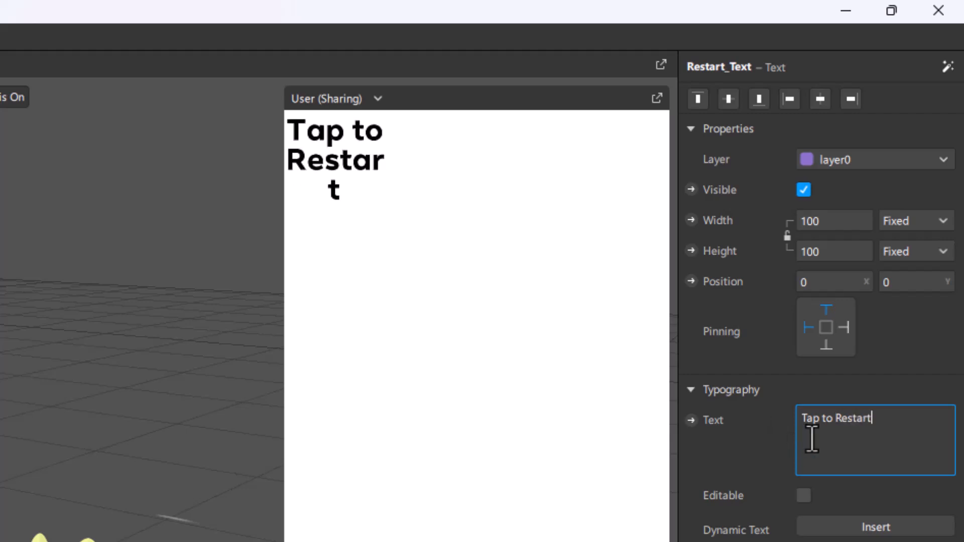
# Step: Make the width of Restart_Text relative and set it to 100
pyautogui.click(910, 222)
pyautogui.click(910, 242)
pyautogui.click(855, 221)
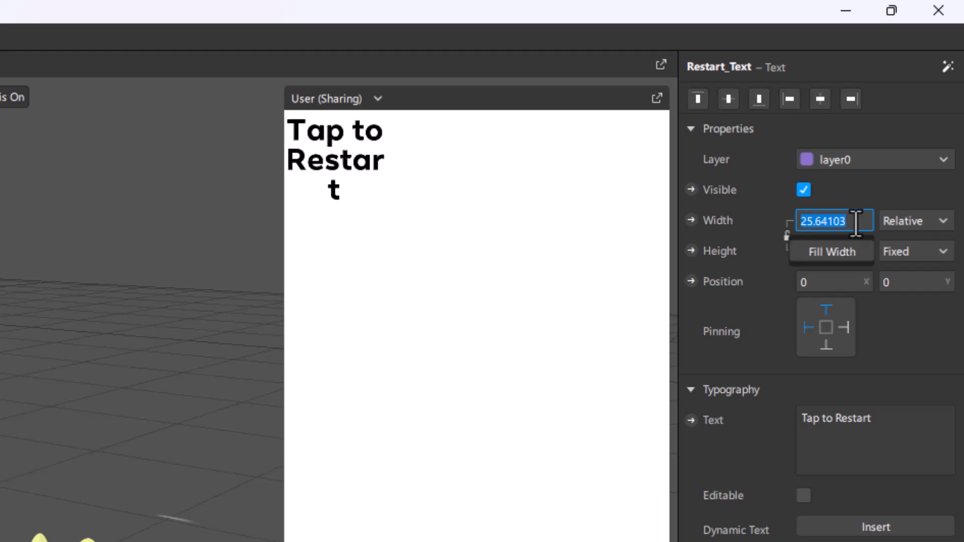
pyautogui.press('Return')
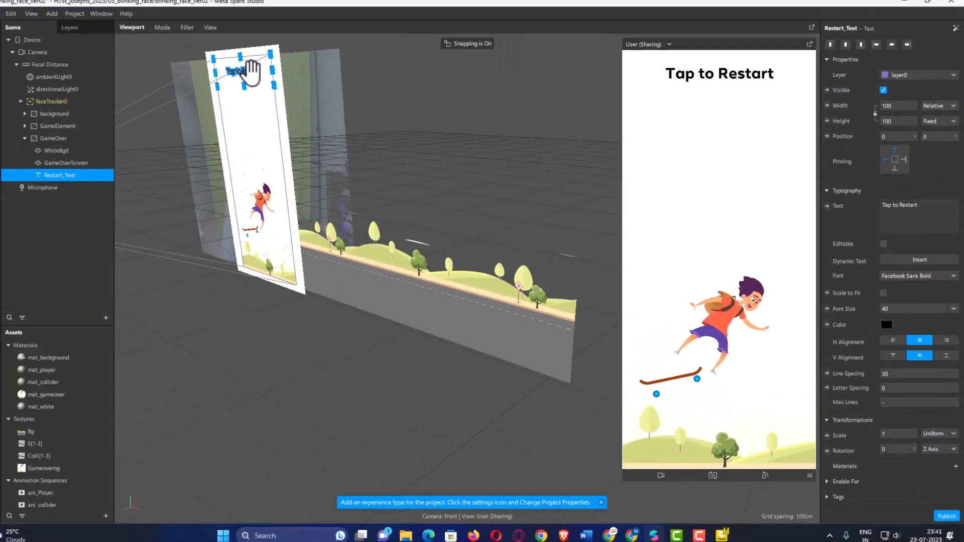
# Step: Move Restart_Text down to a Y position of about 648, beneath the skateboarder, and collapse the GameOver canvas in the scene hierarchy
pyautogui.moveTo(251, 75); pyautogui.dragTo(287, 244)
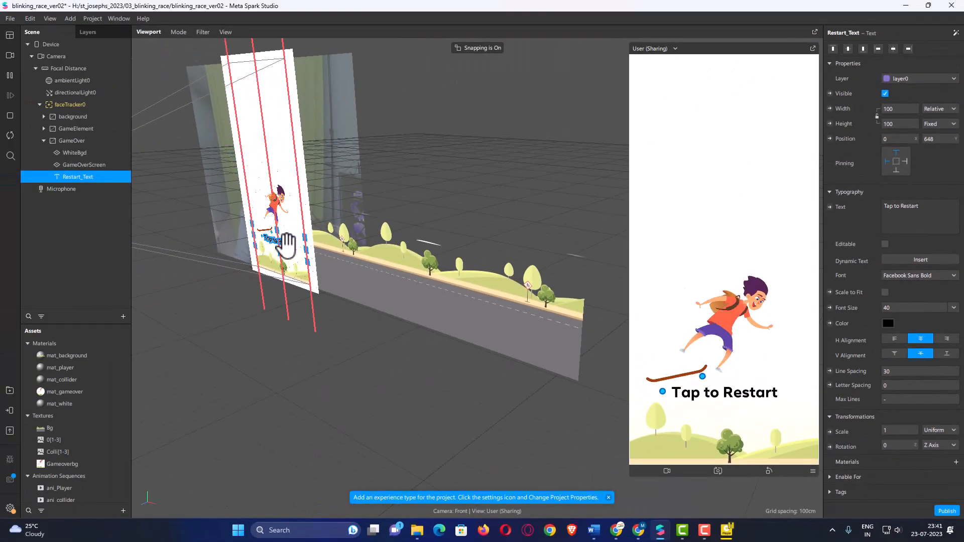
pyautogui.moveTo(288, 244); pyautogui.dragTo(287, 245)
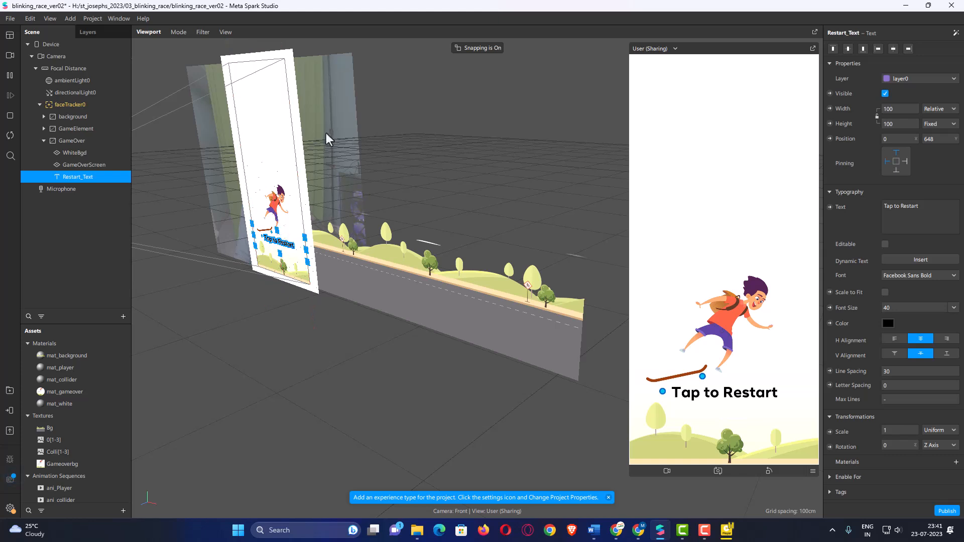
pyautogui.click(43, 142)
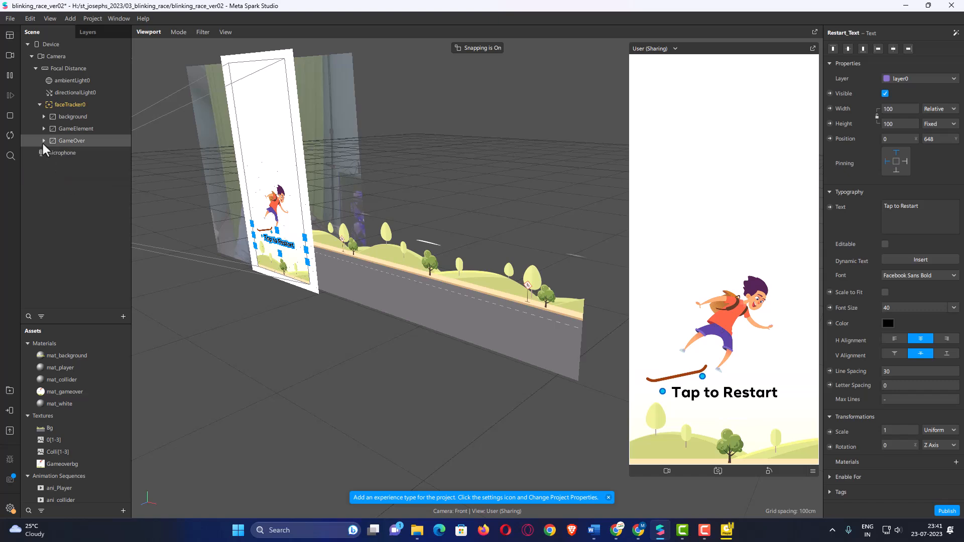